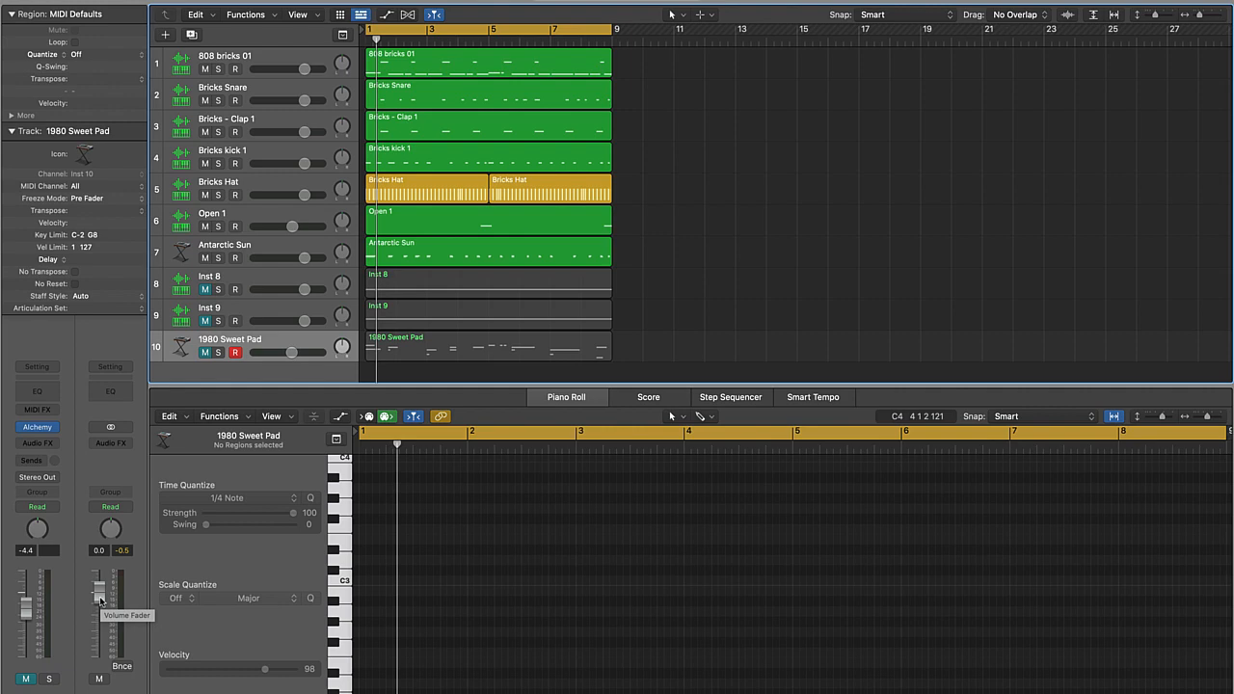
Lower the master output volume to -4.6 dB and unmute tracks 8, 9 and 10 during playback.
drag(99, 593, 99, 608)
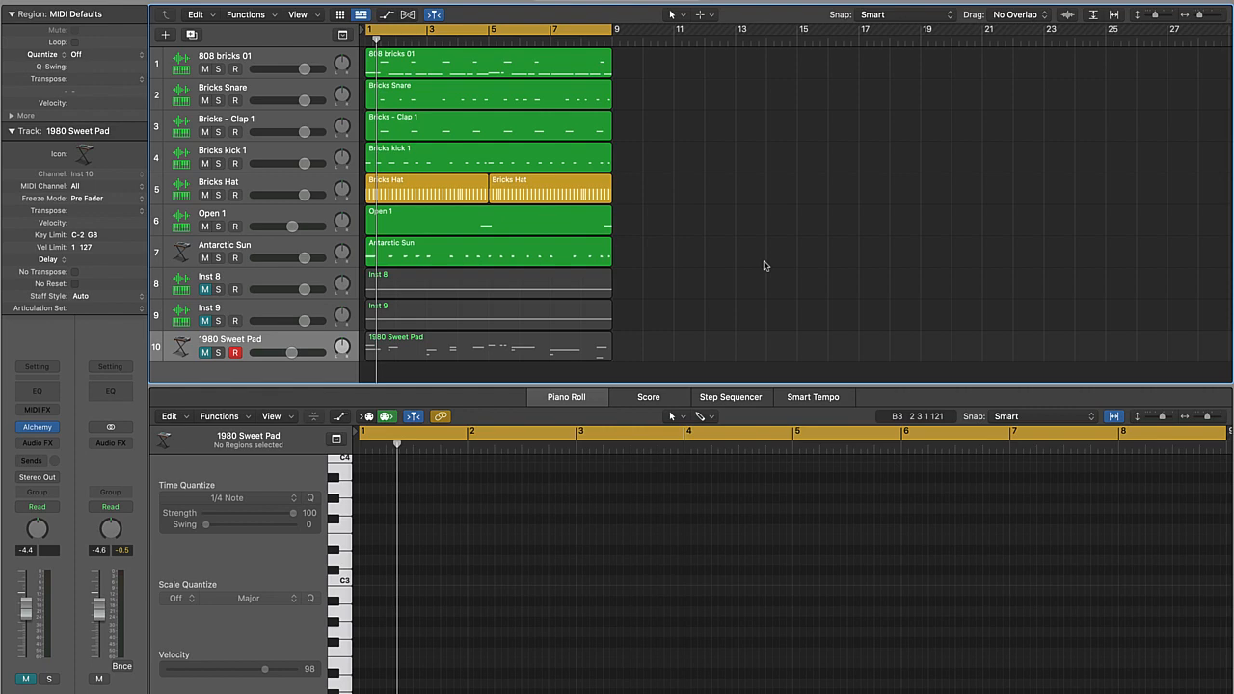
key(space)
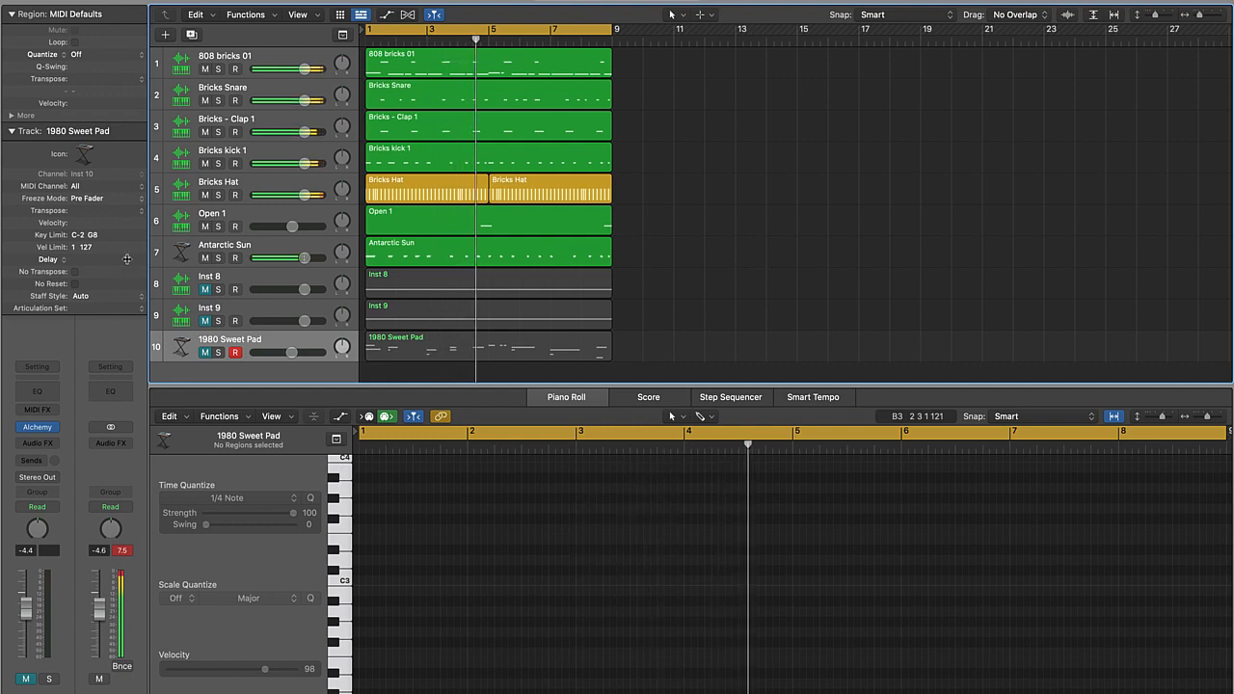
click(205, 290)
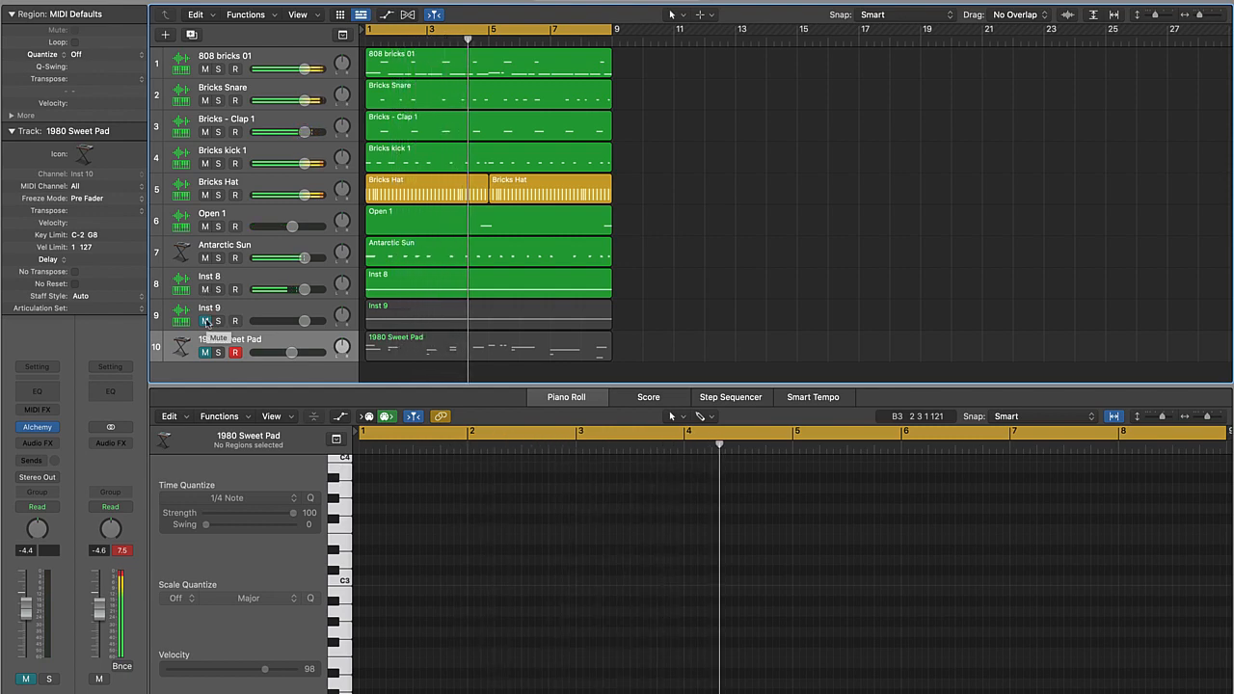
click(205, 321)
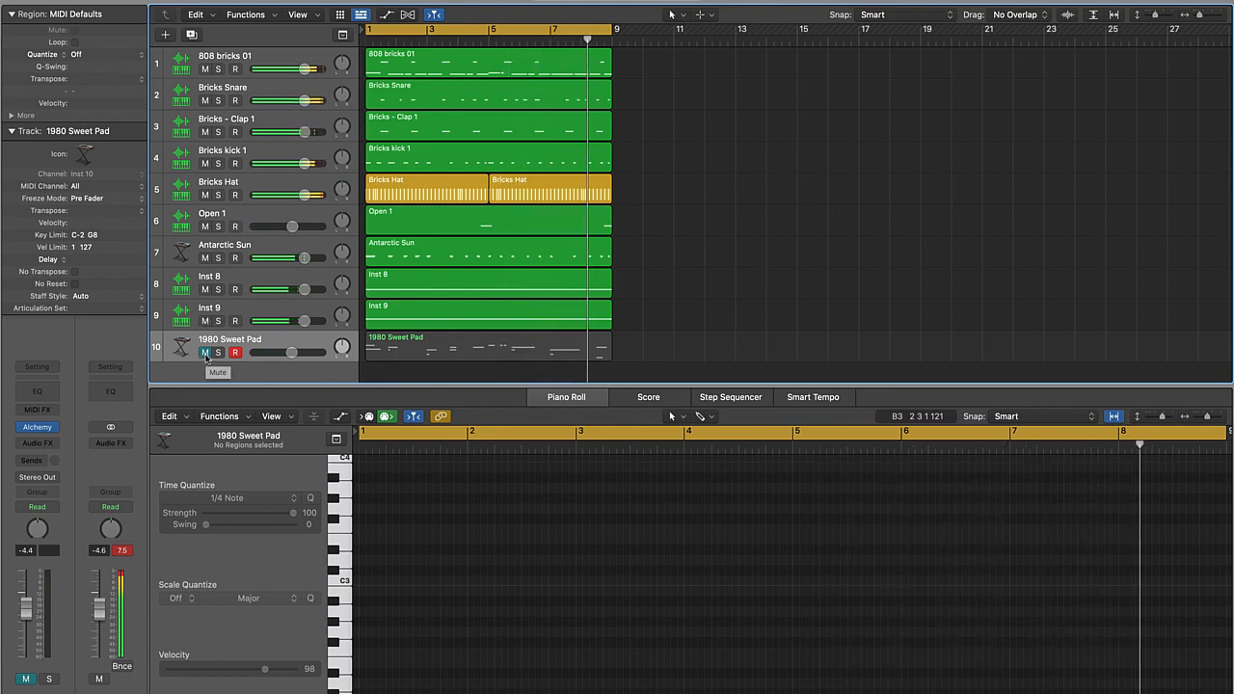
click(205, 353)
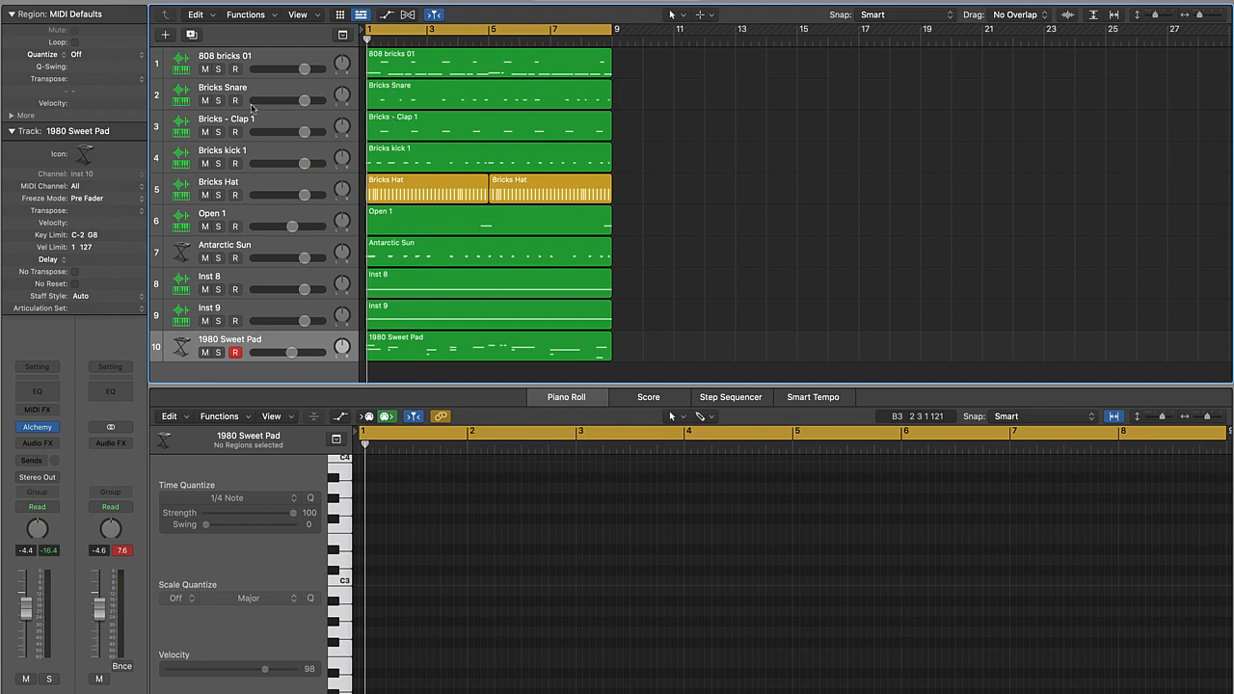
Rename track 1 as 808 and track 2 as Snare.
click(234, 60)
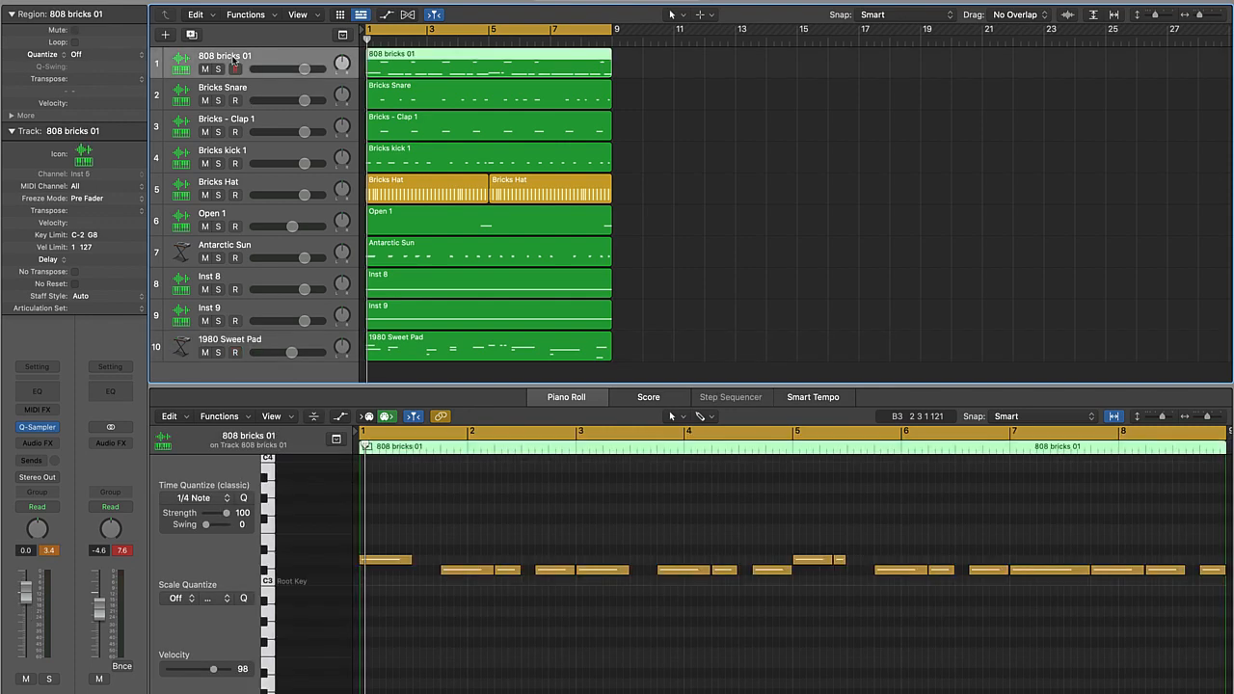
double_click(233, 58)
text(808)
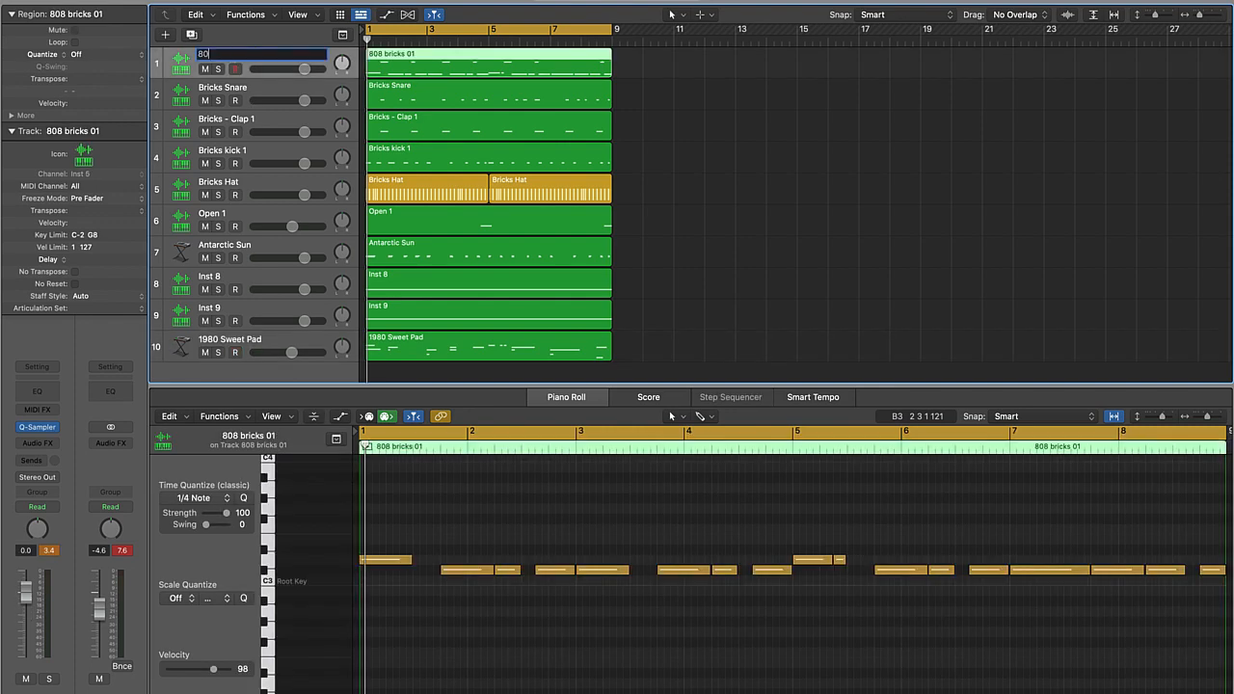
key(Return)
double_click(234, 87)
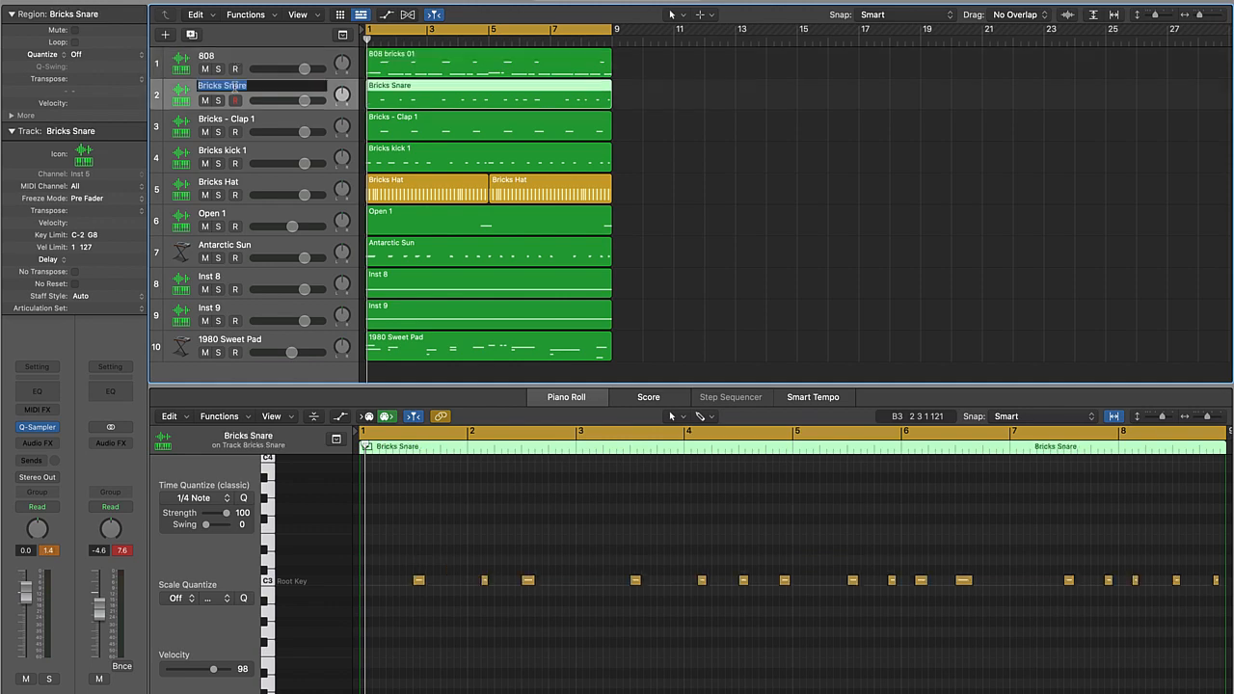
text(Snare)
key(Return)
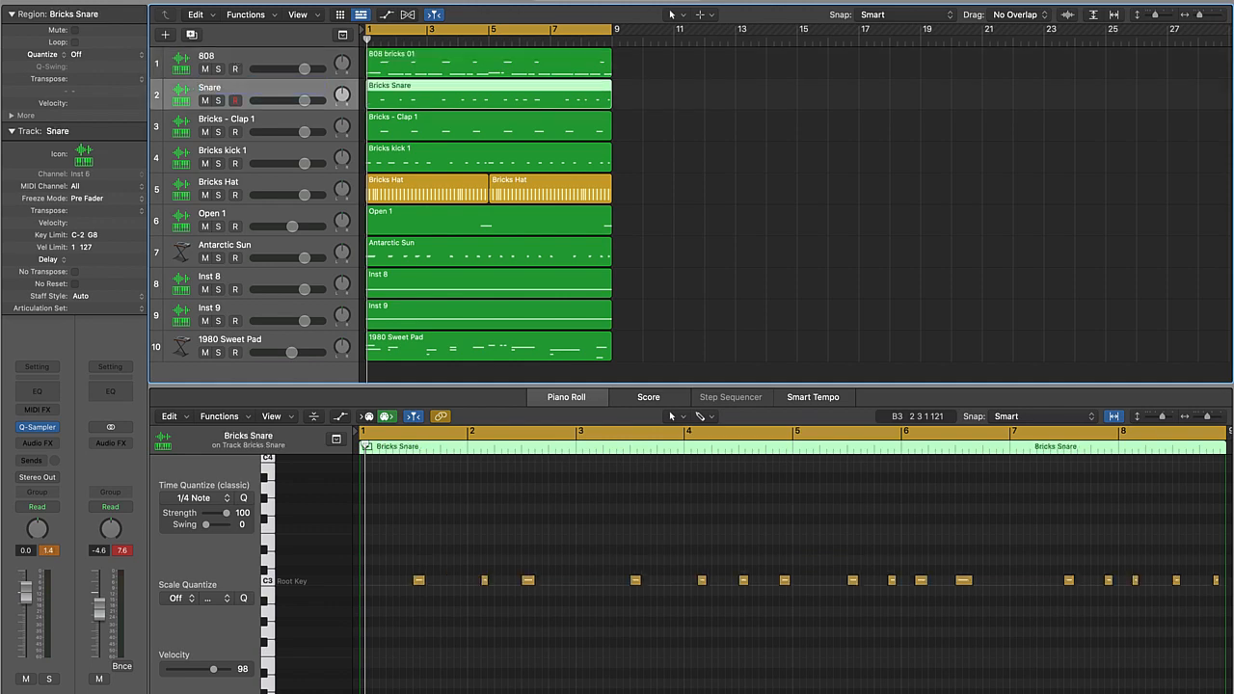
Rename track 3 as Clap and track 4 as Kick.
double_click(232, 118)
text(Clap)
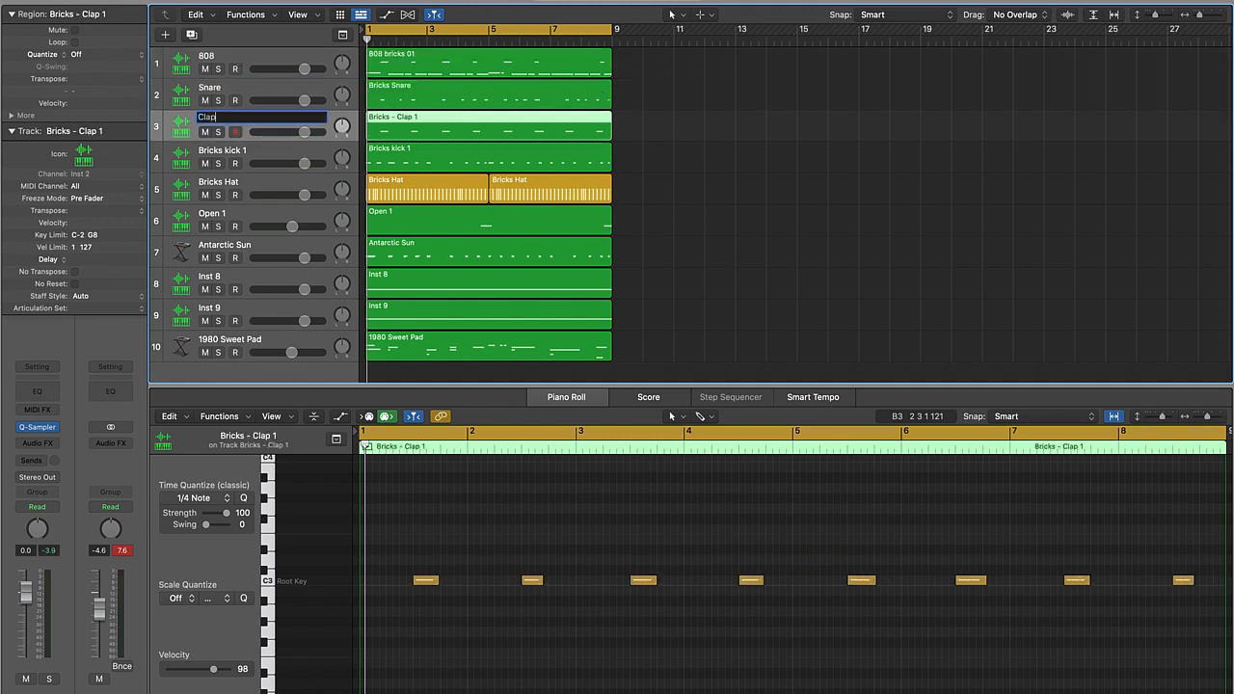
key(Return)
double_click(224, 147)
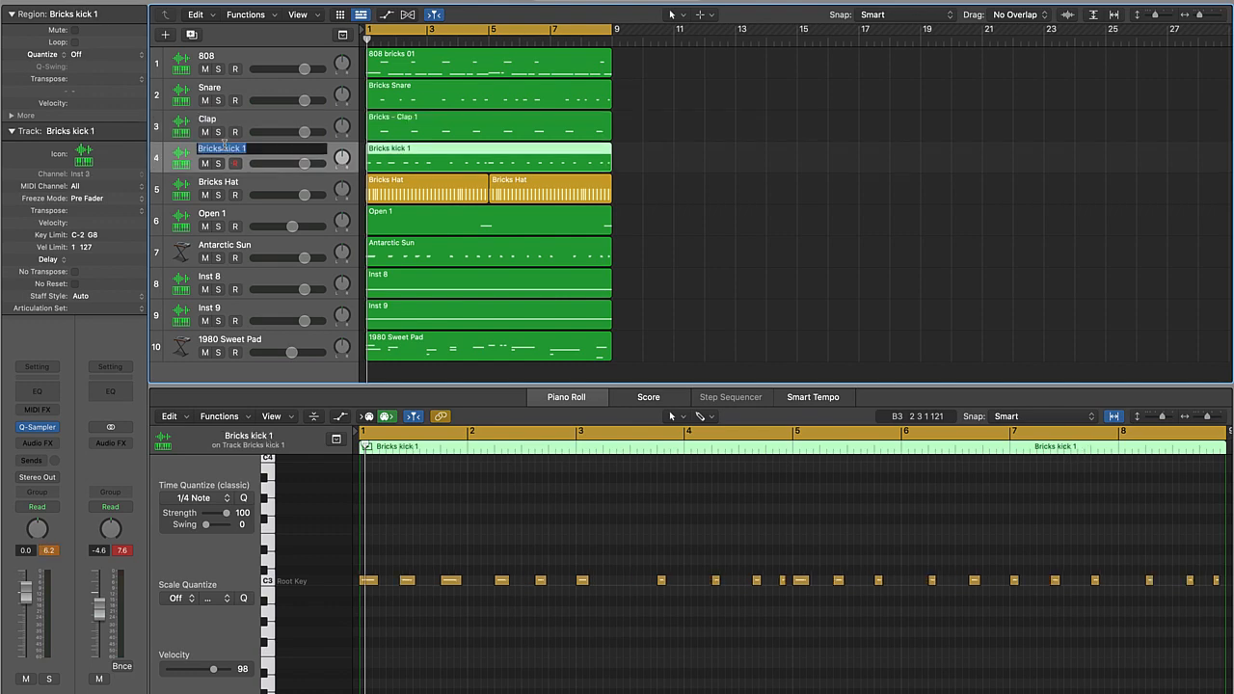
text(Kick)
key(Return)
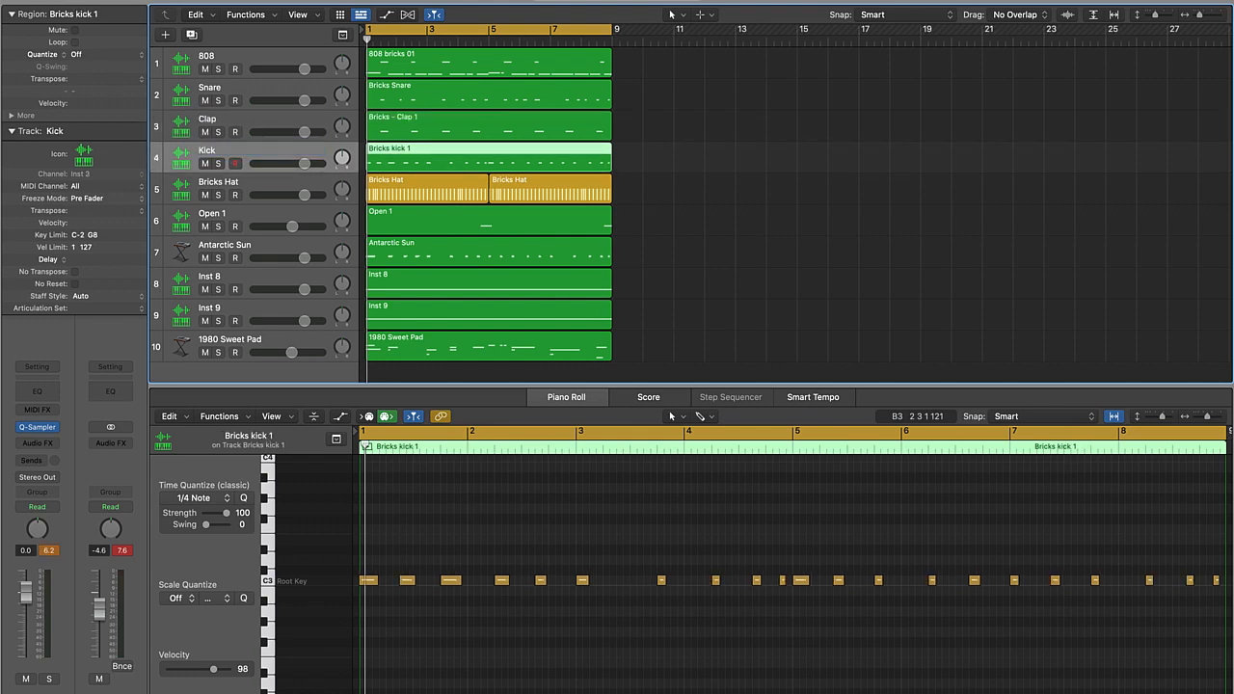
Rename track 5 as Hat and track 6 as Open.
double_click(216, 186)
text(Hat)
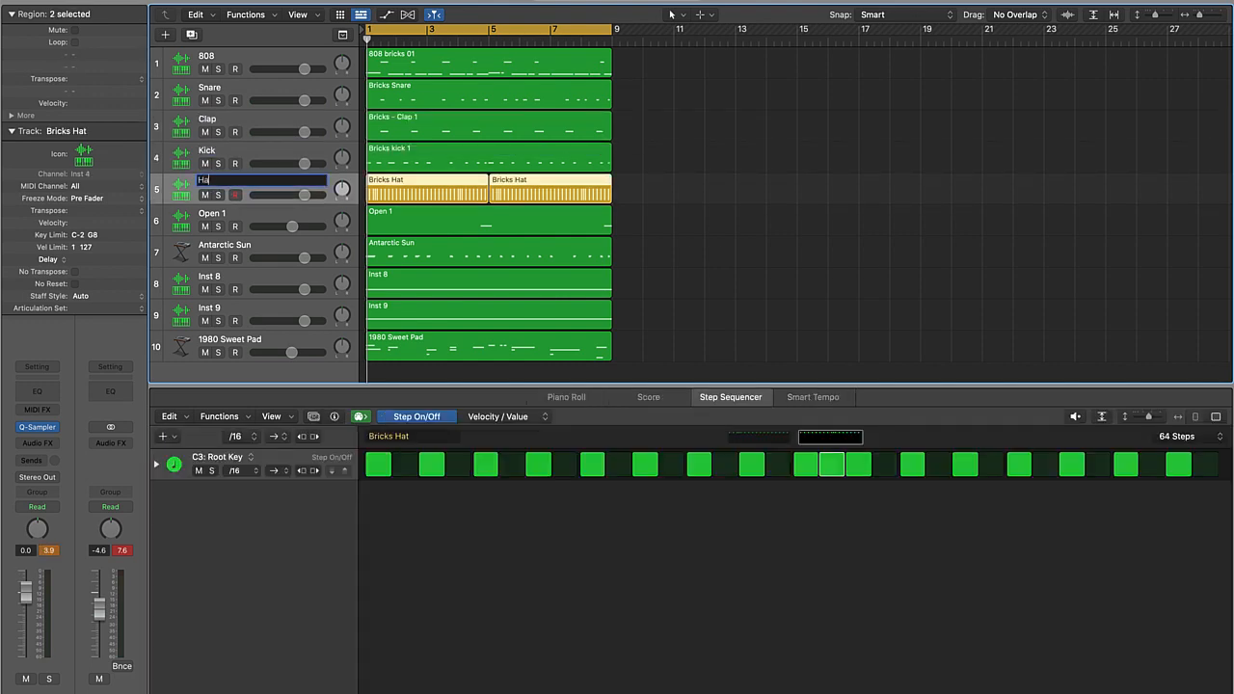
key(Return)
double_click(216, 213)
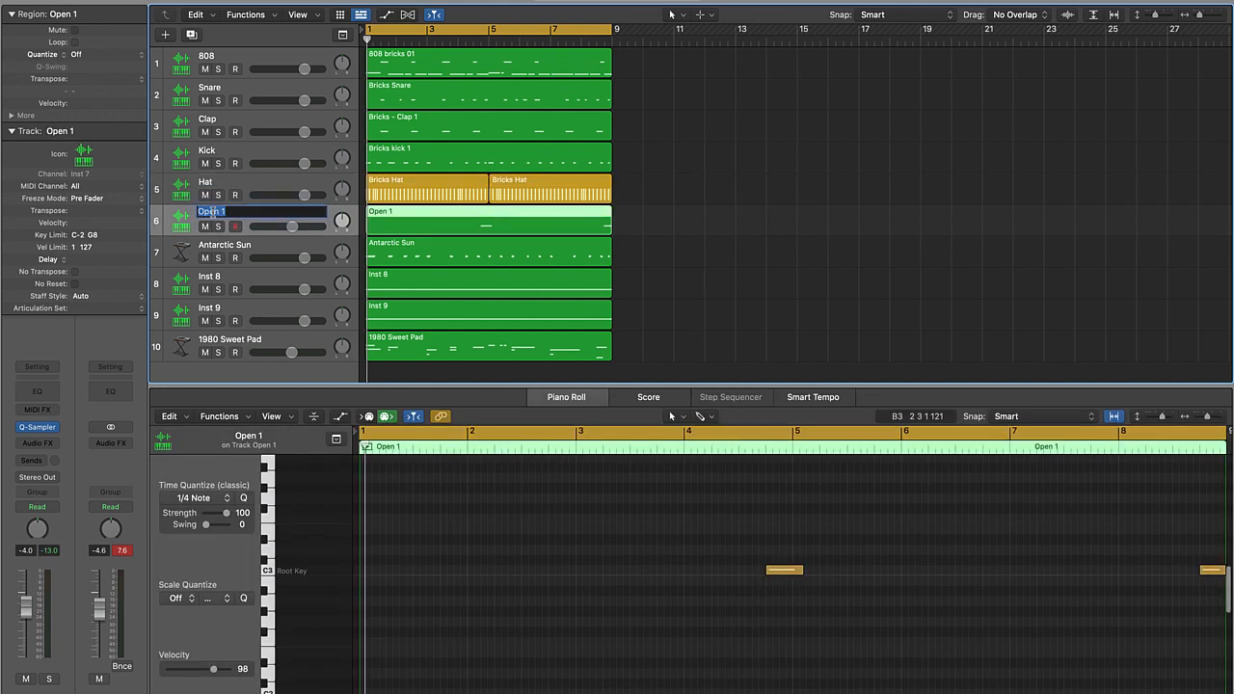
text(Open)
key(Return)
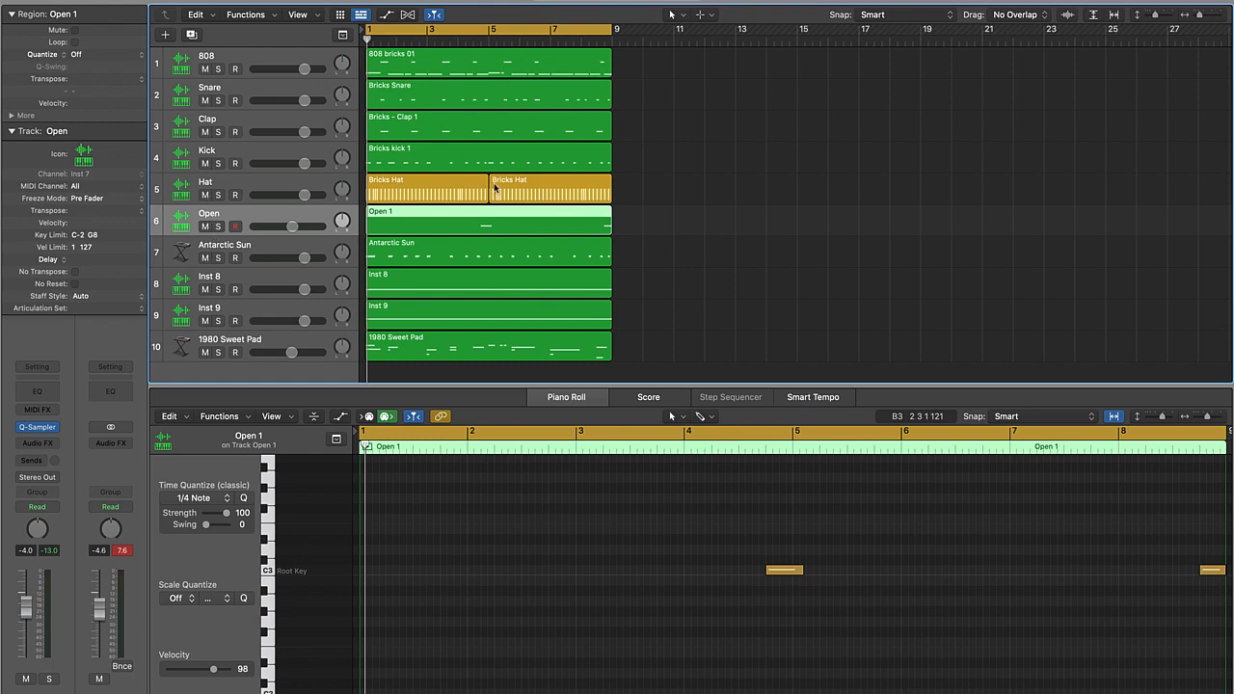
Rename track 7 as Piano 1 and track 8 as Piano 2.
double_click(228, 247)
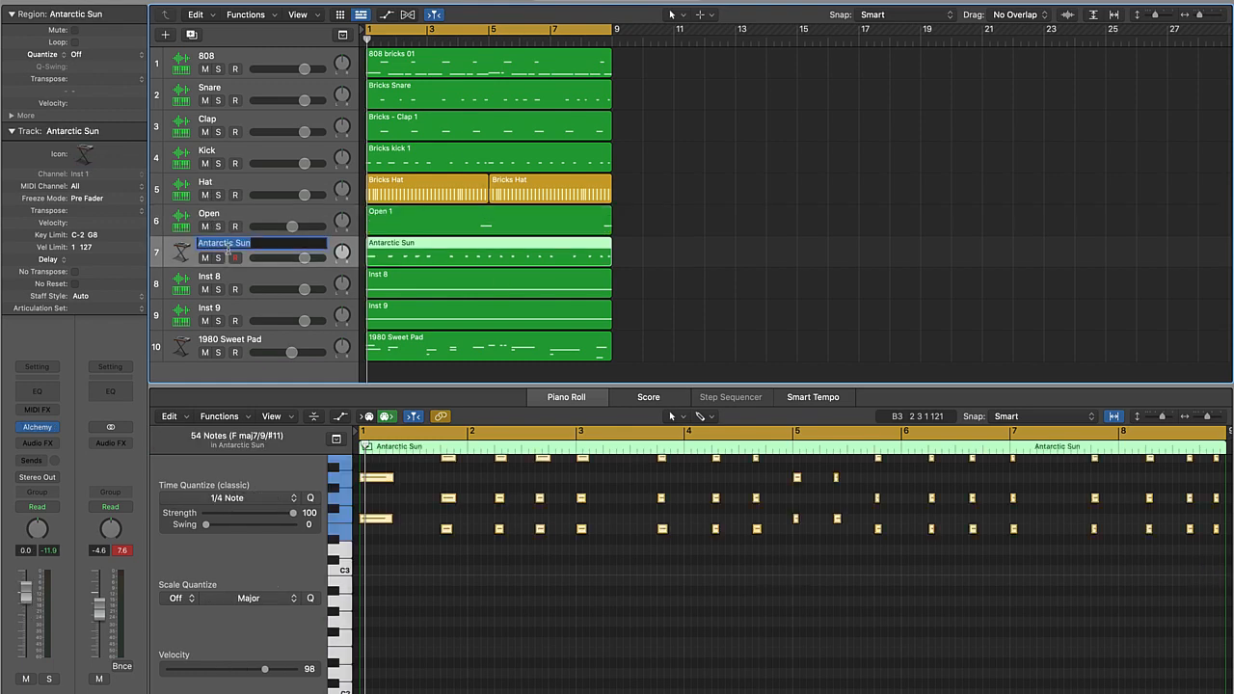
text(Piano 1)
key(Return)
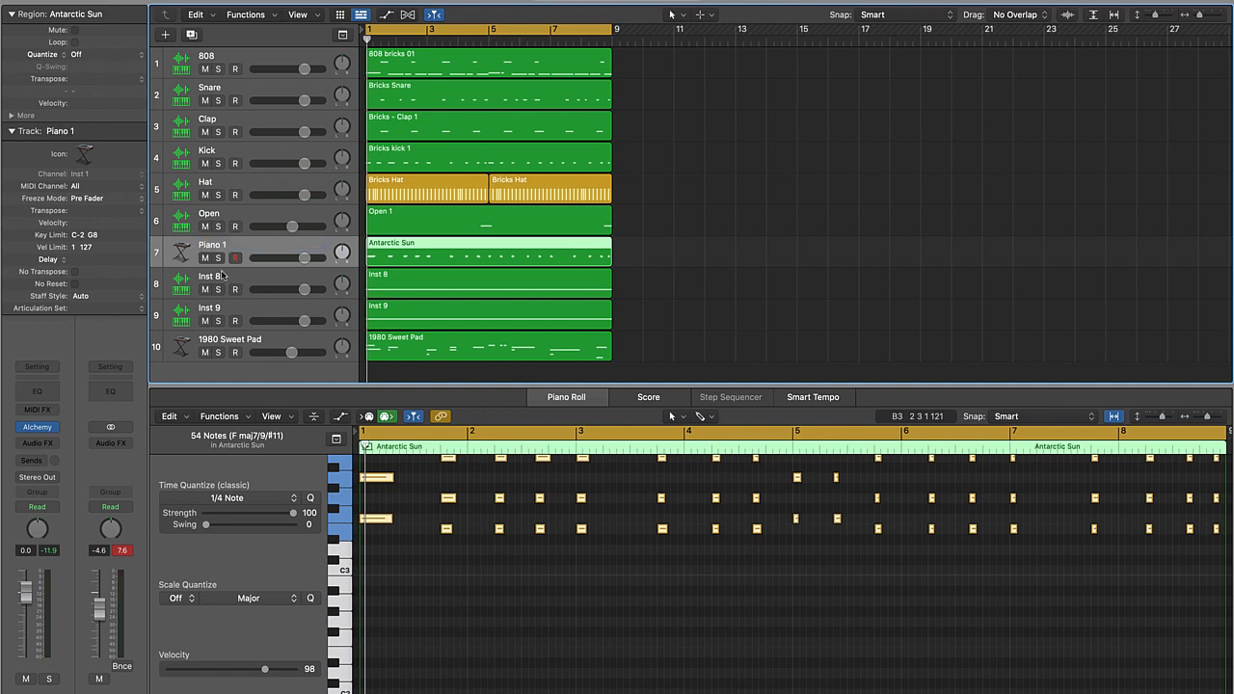
click(222, 277)
double_click(220, 275)
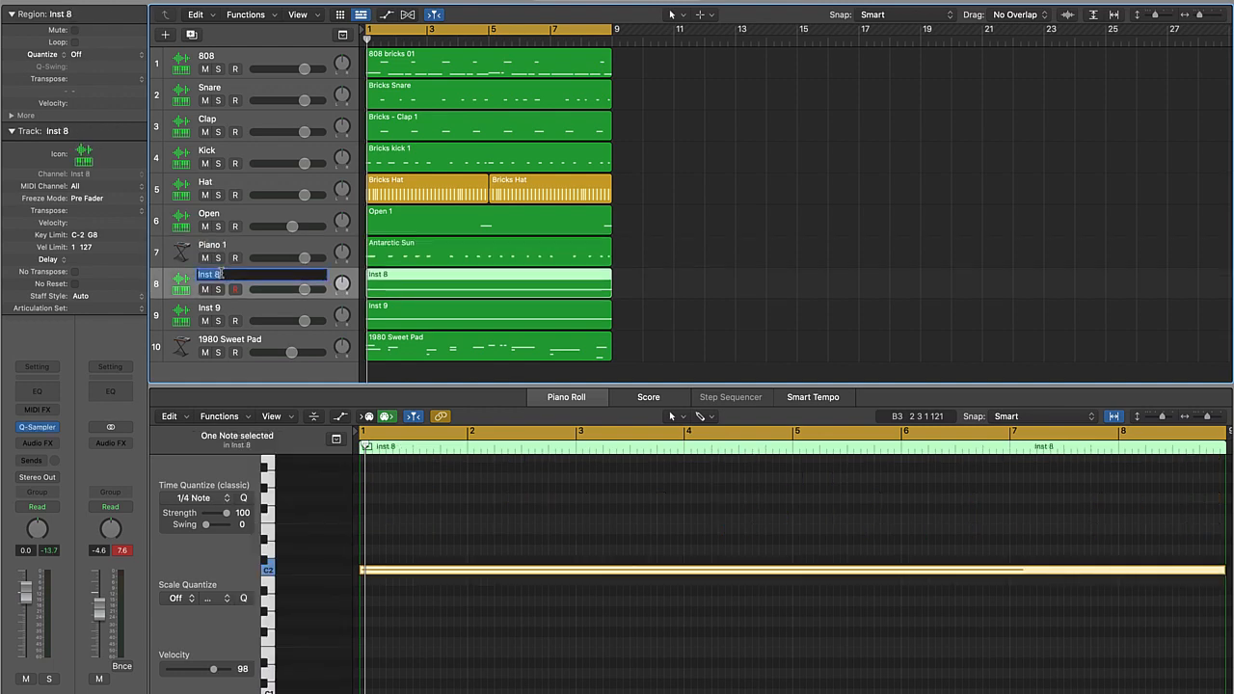
text(Piano 2)
key(Return)
Rename track 9 as Piano 3 and track 10 as Pad.
double_click(204, 309)
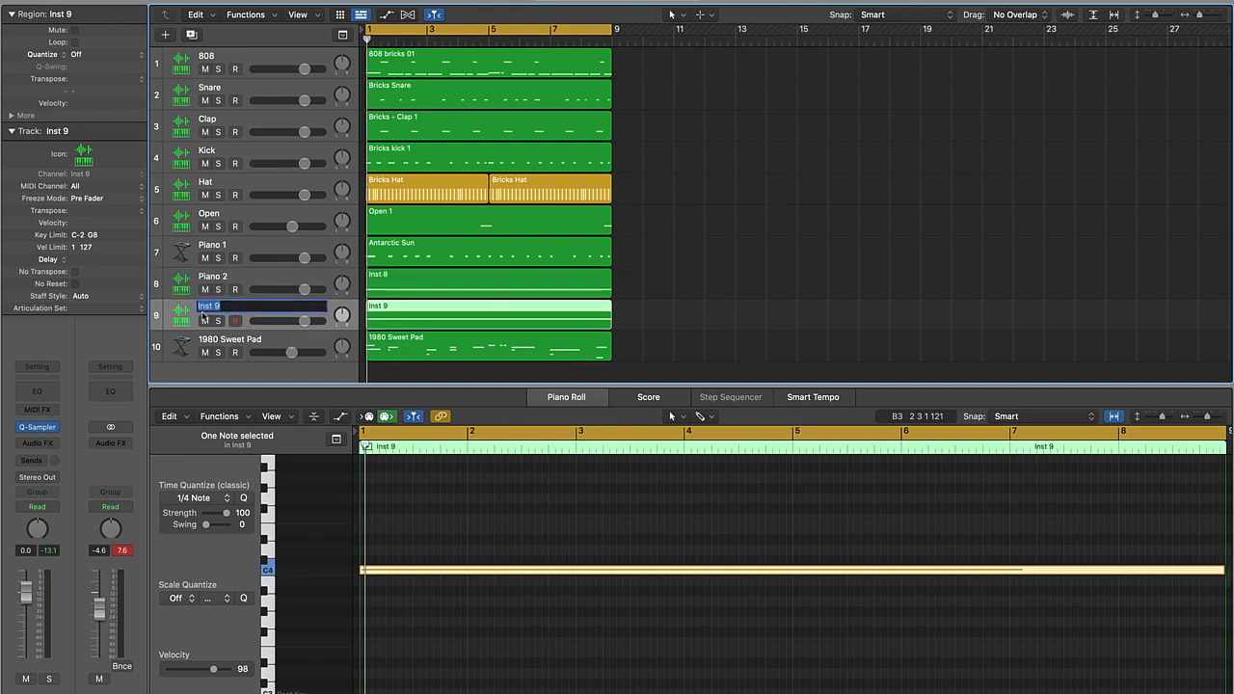
text(Paino)
key(BackSpace)
key(BackSpace)
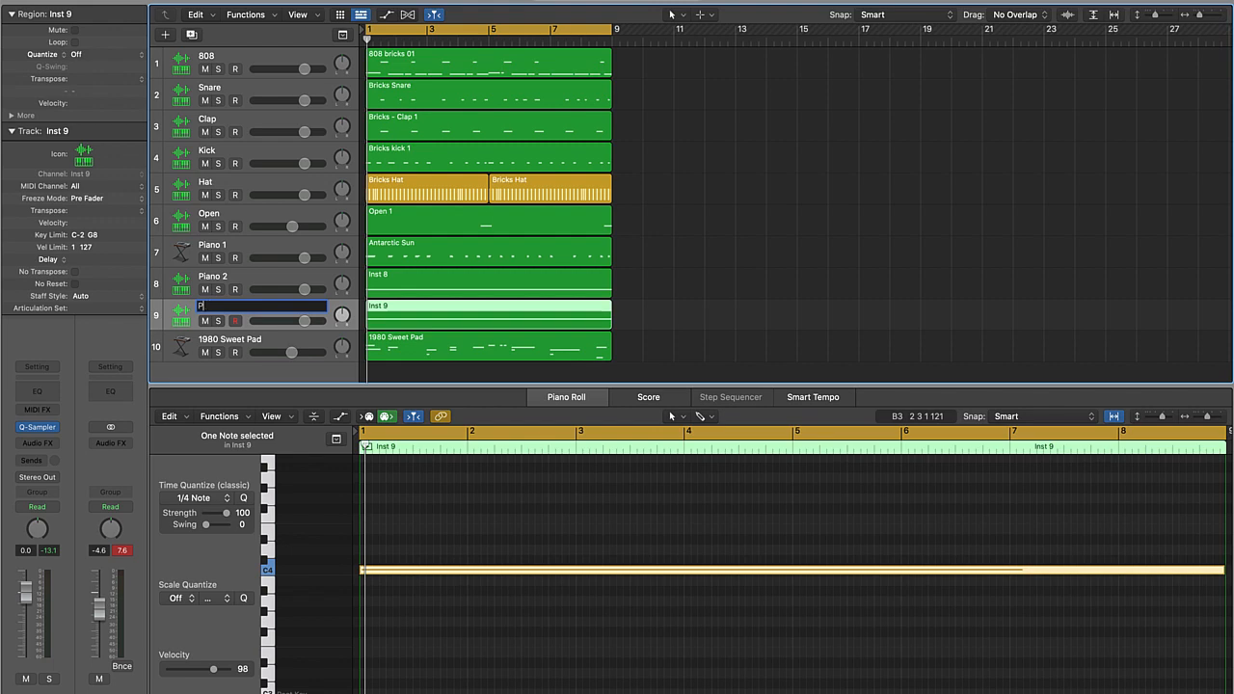
text(ano 3)
key(Return)
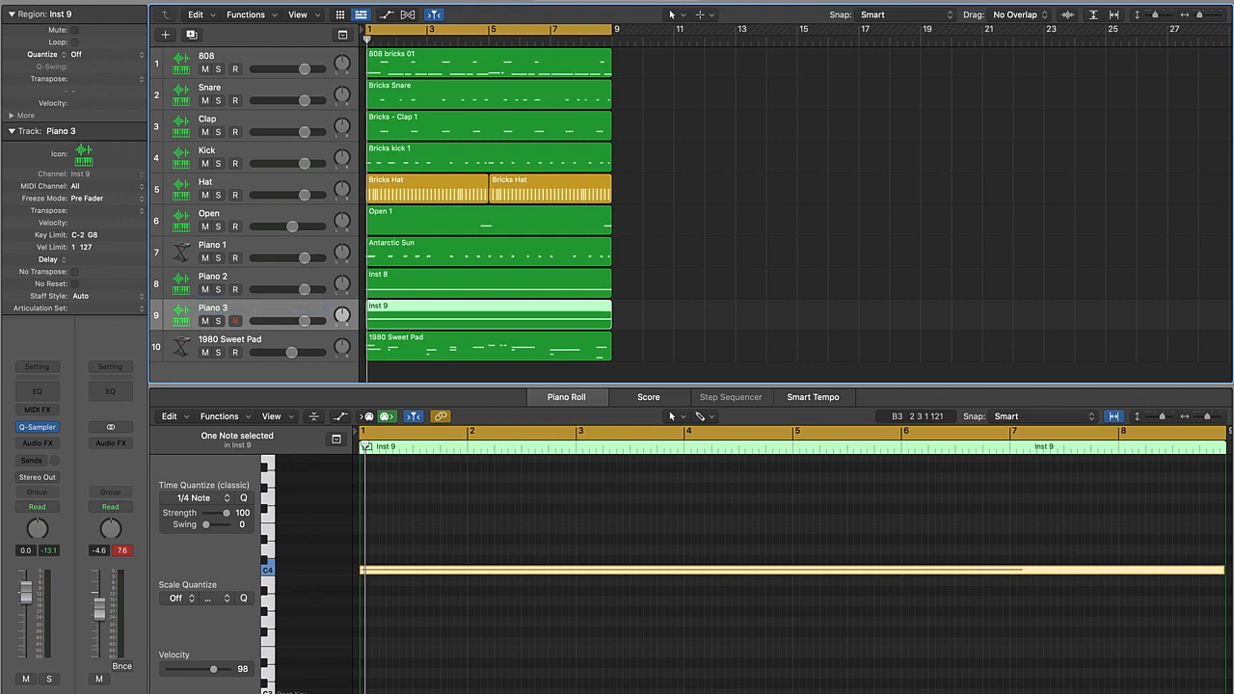
double_click(214, 340)
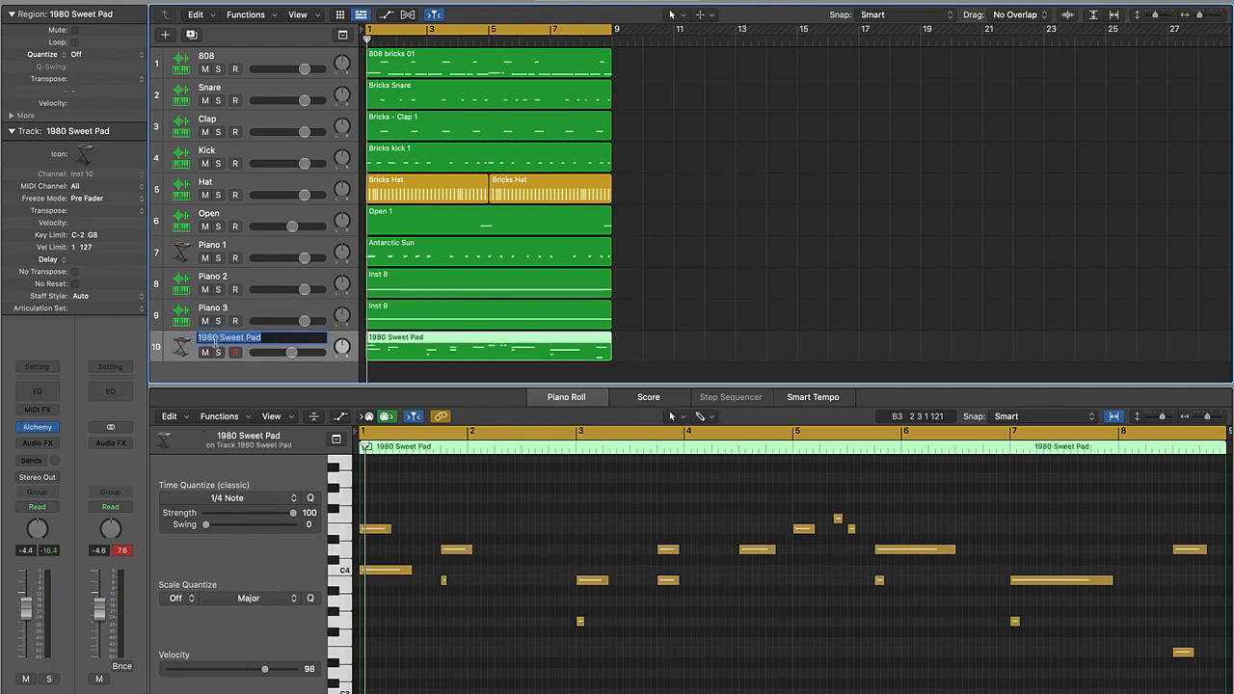
text(Pad)
key(Return)
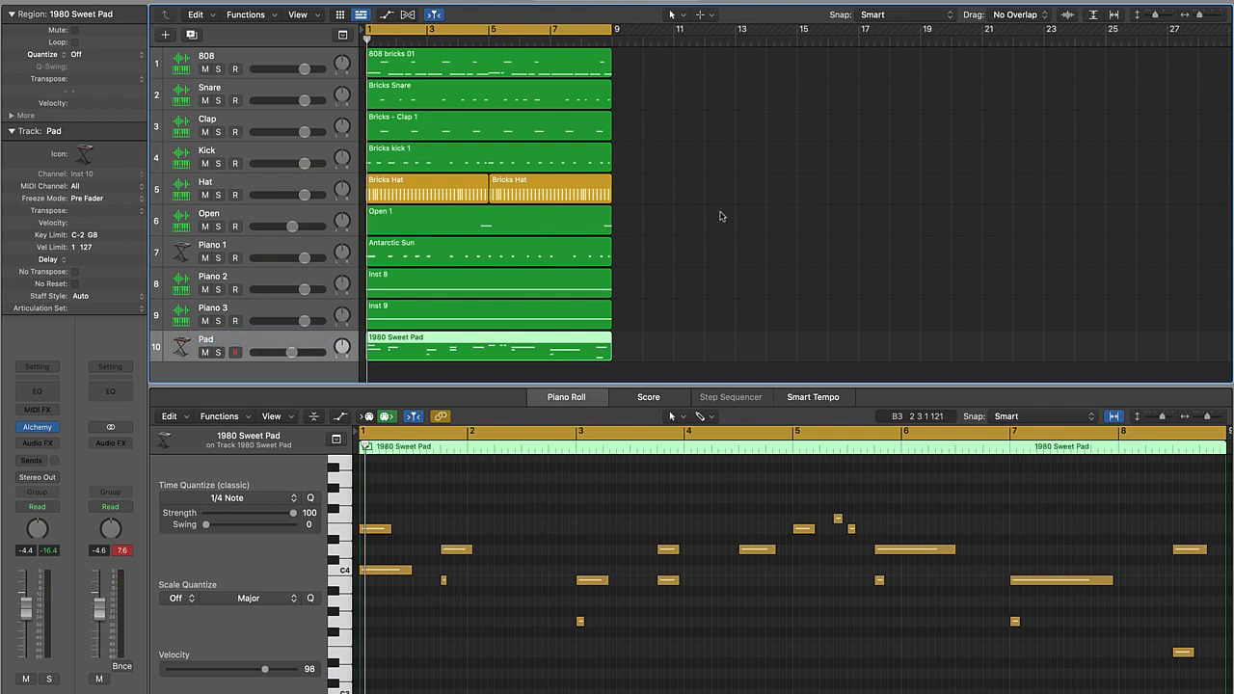
Name all regions after their tracks and clear the peak level readings on the channel strips.
click(751, 220)
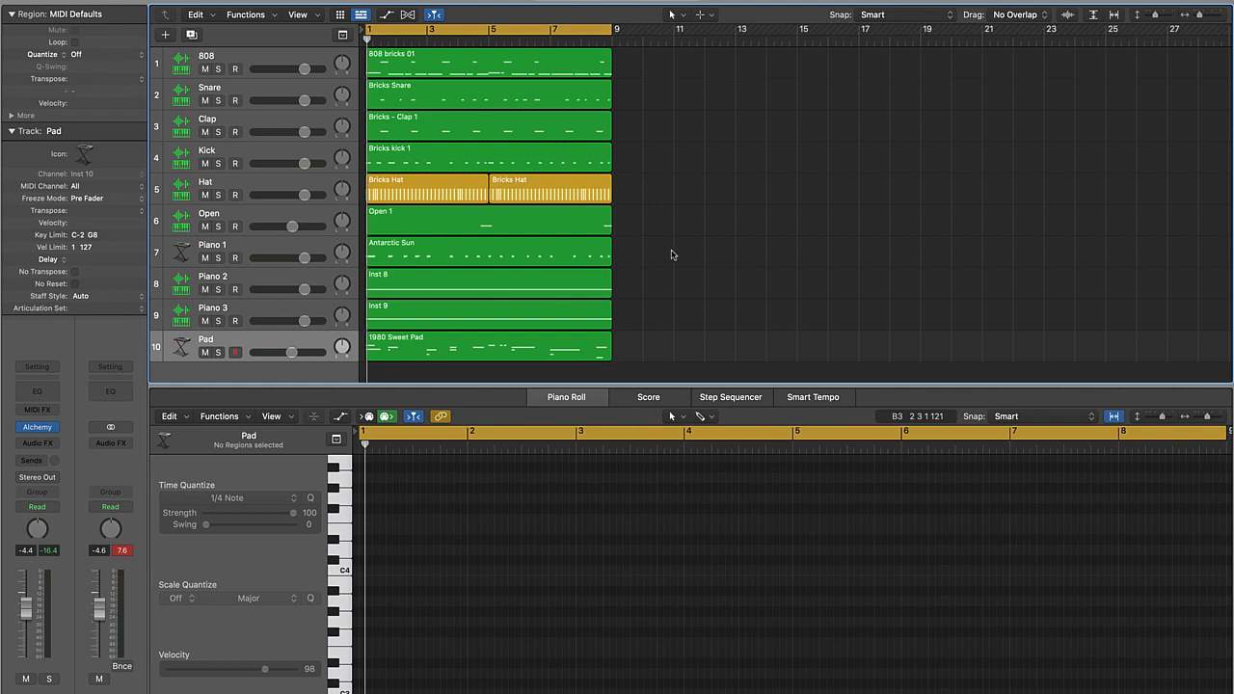
key(super+a)
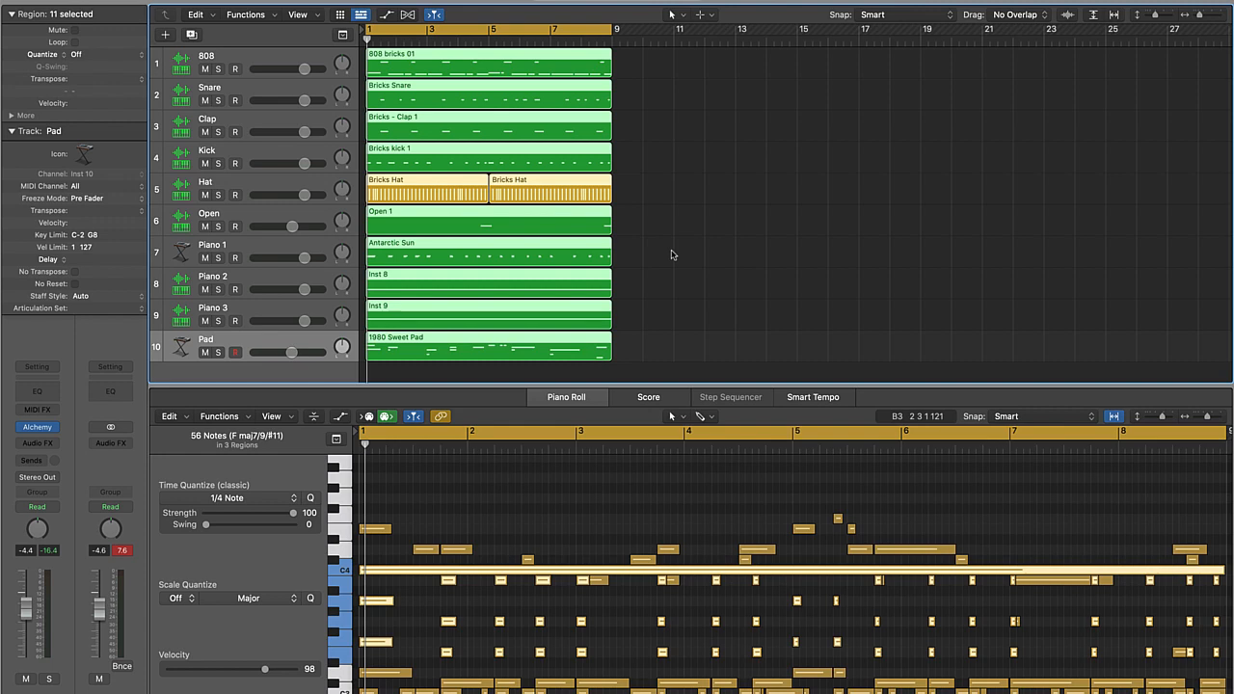
key(alt+shift+n)
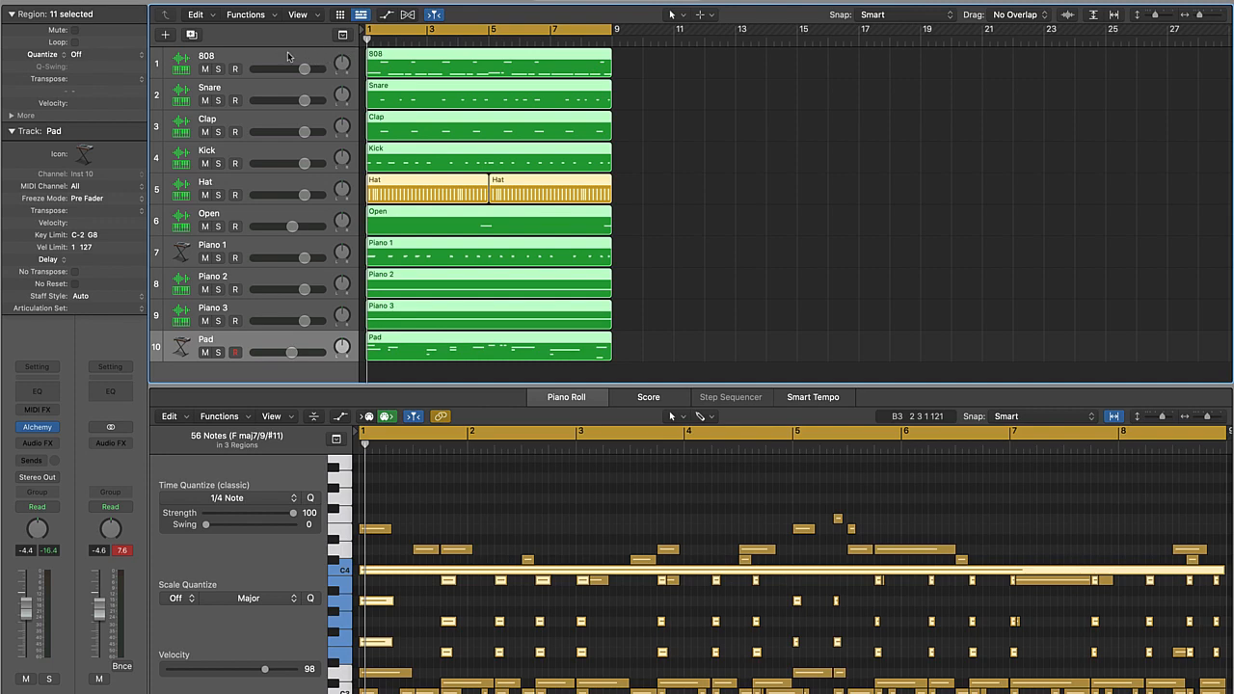
click(723, 107)
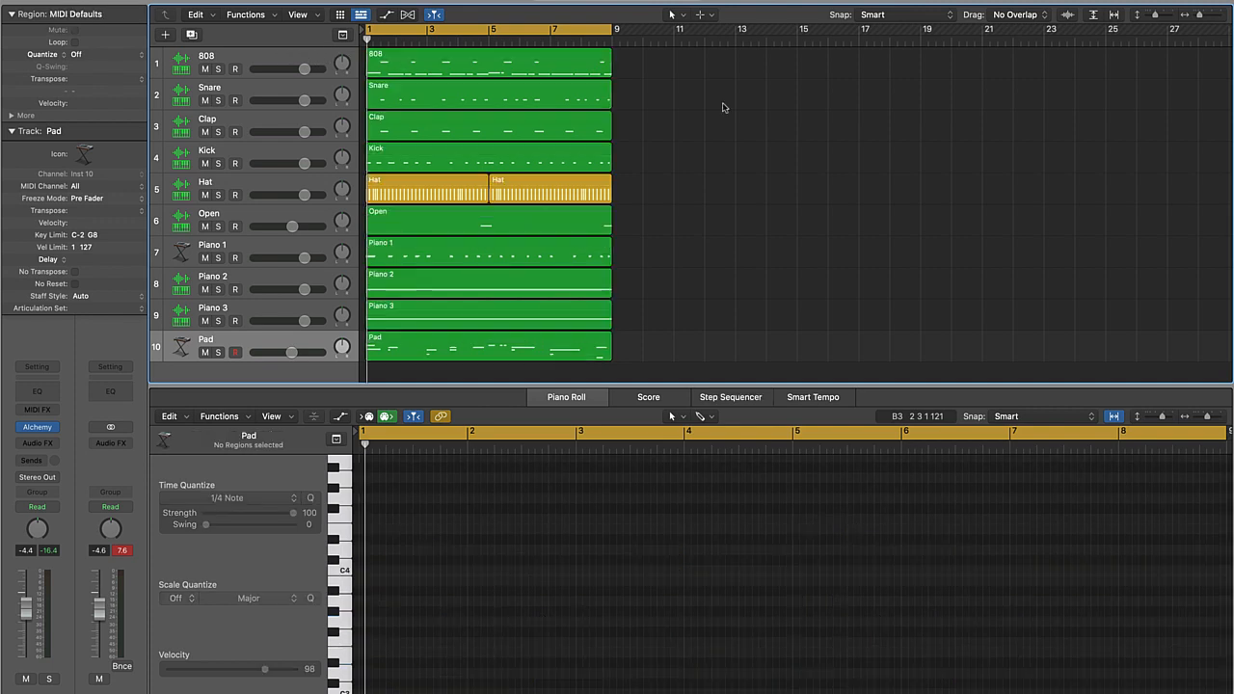
click(121, 551)
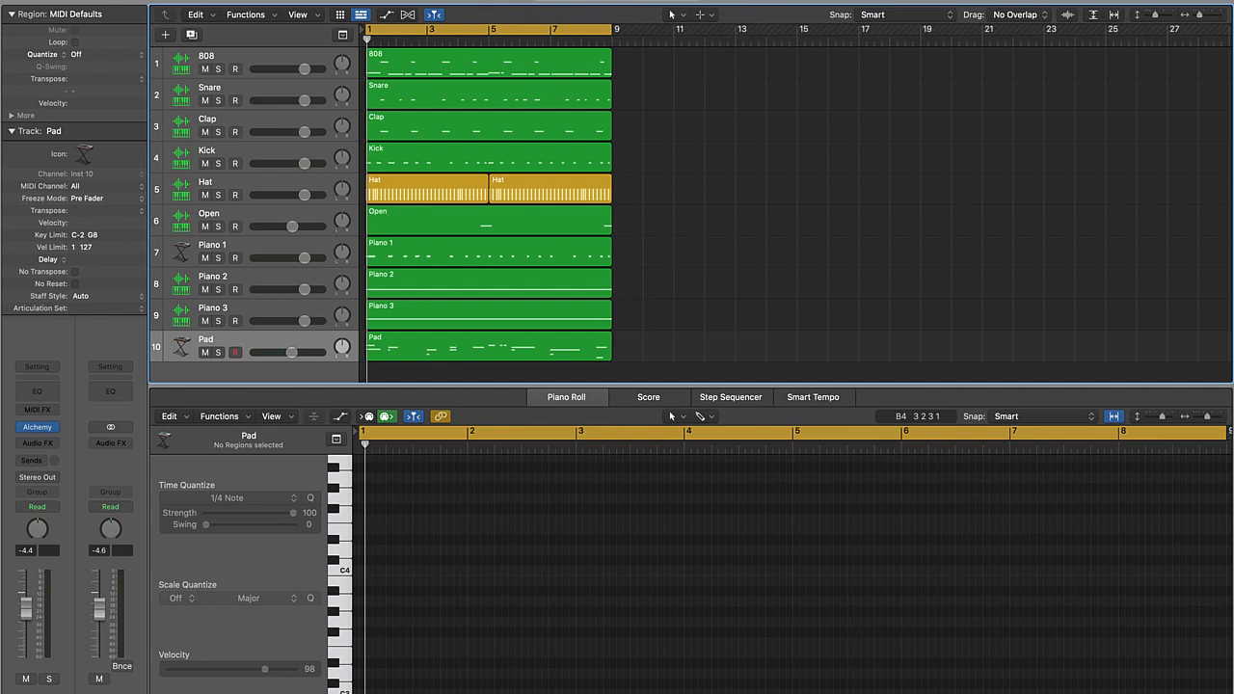
With the Piano Roll hidden, select the regions on all ten tracks and move the playhead to bar 9.
key(e)
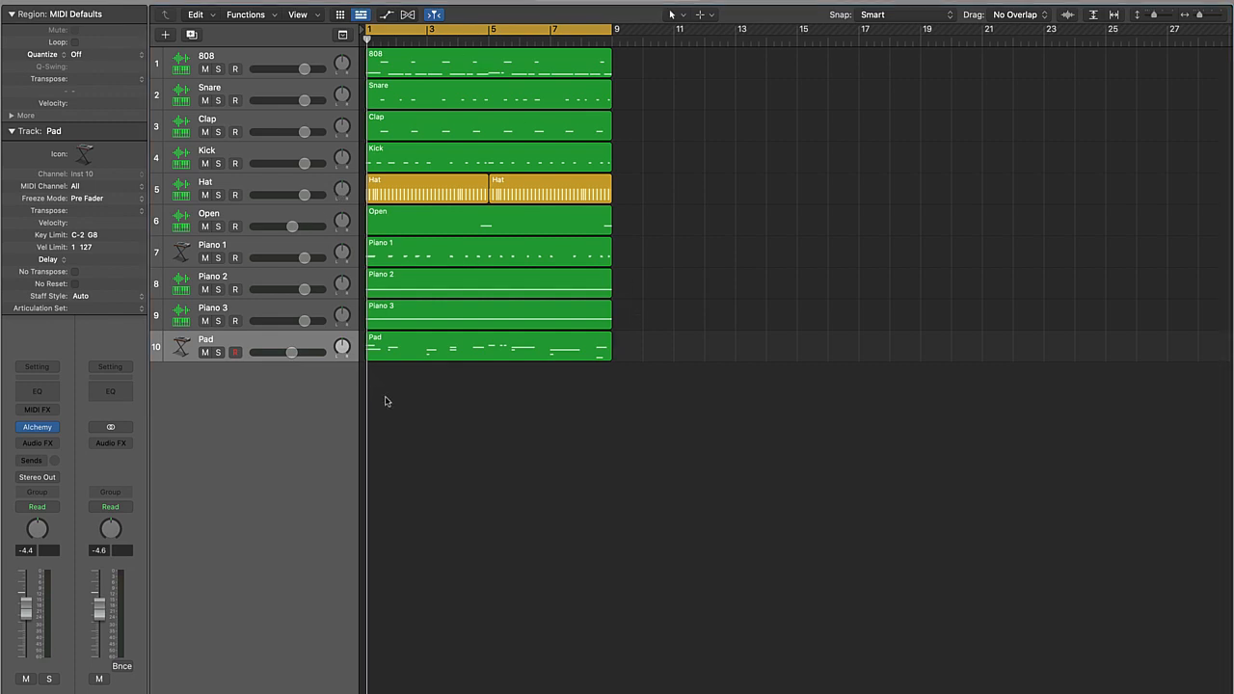
drag(386, 401, 566, 8)
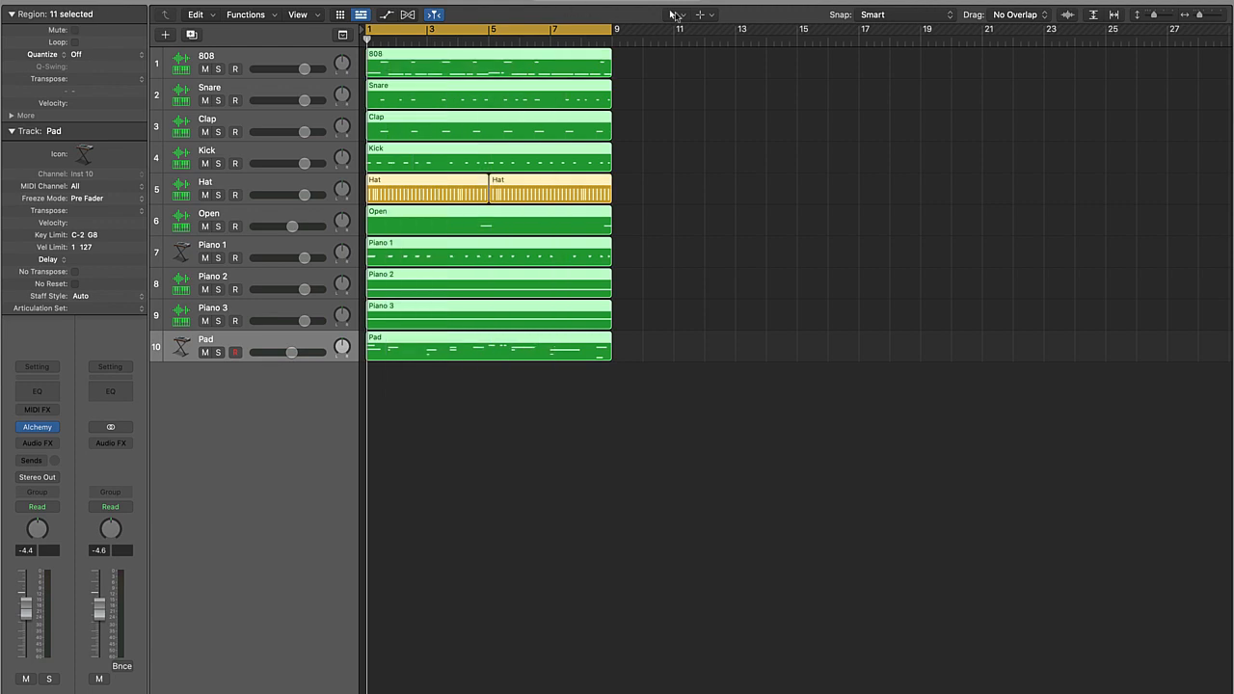
key(space)
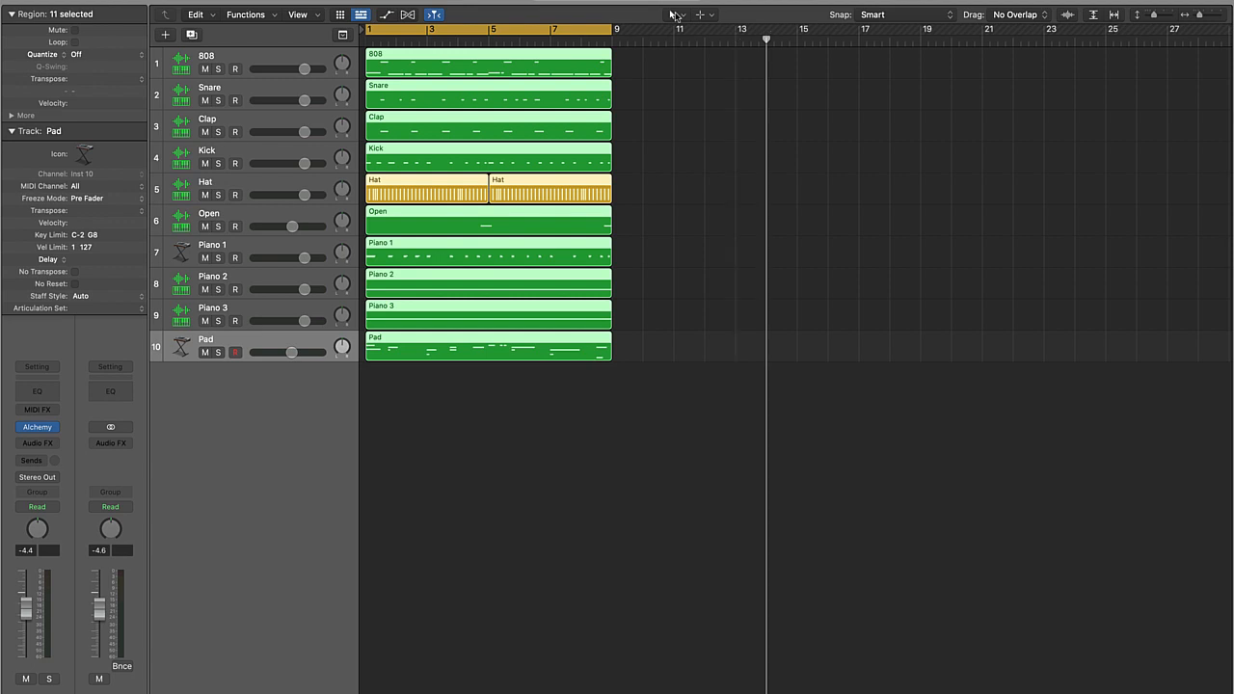
key(comma)
key(comma)
key(comma)
key(comma)
key(comma)
key(comma)
key(comma)
key(comma)
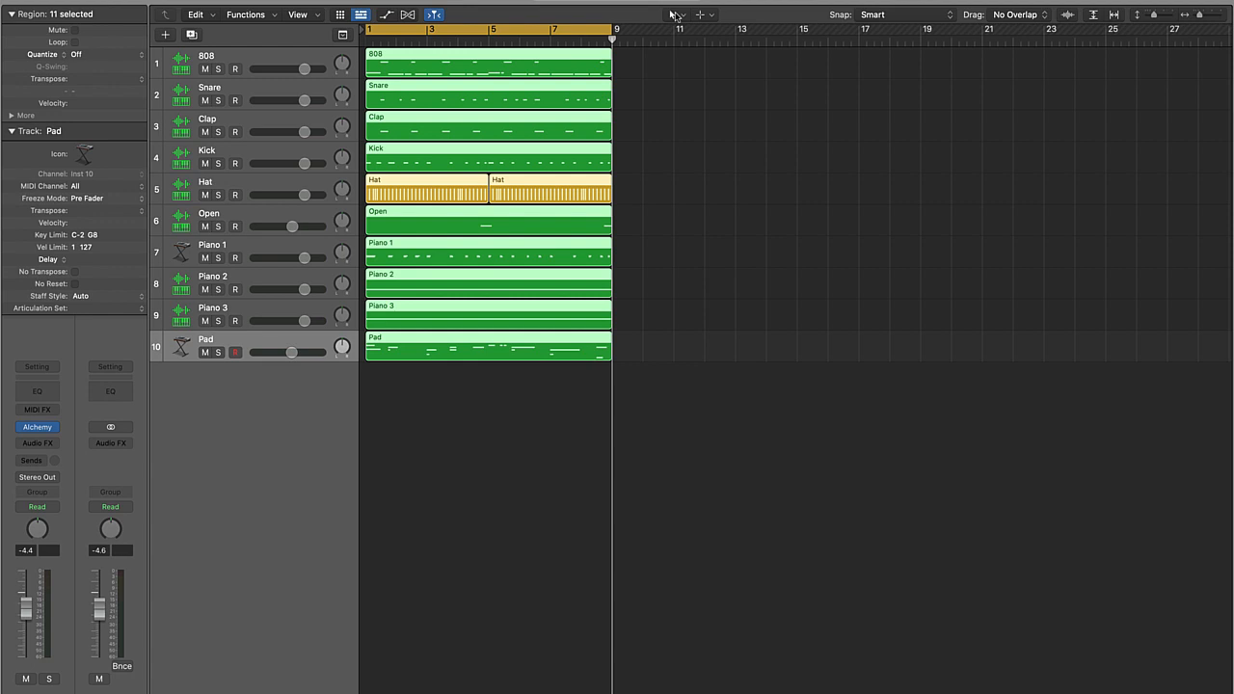
Repeat the selected eight-bar regions six times so the arrangement extends to bar 57, and clear the selection.
key(super+r)
key(super+r)
key(super+r)
key(super+r)
key(super+r)
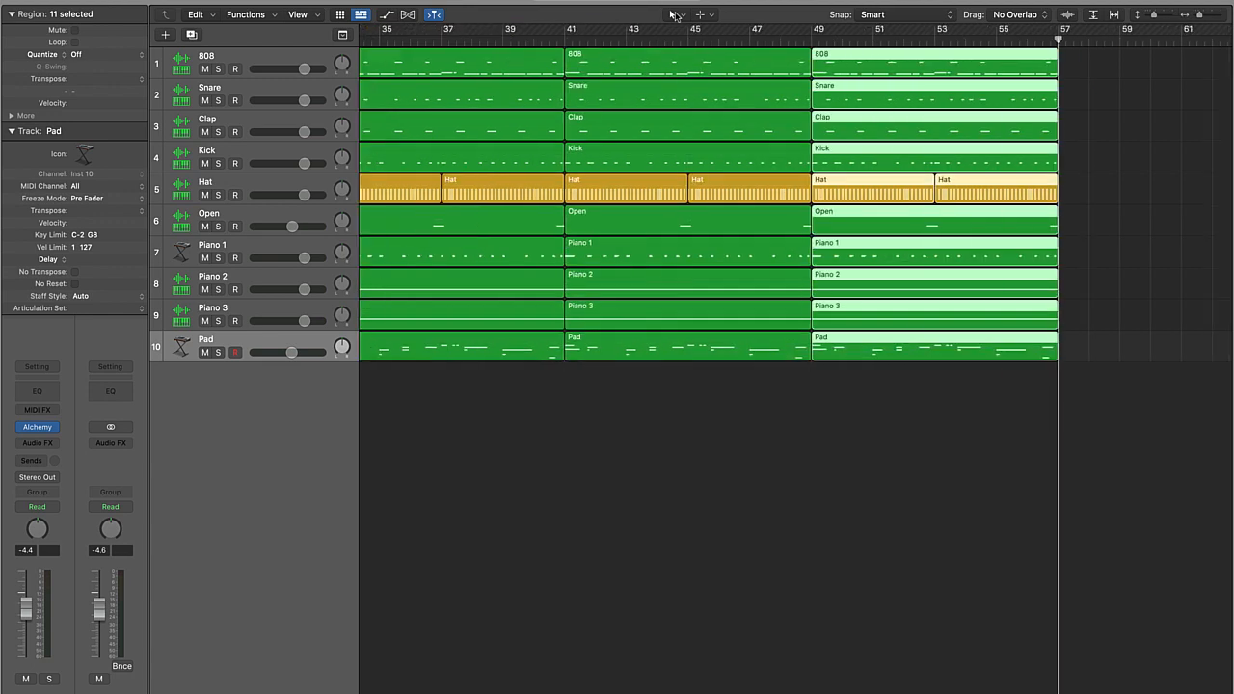
scroll(448, 191, down, 10)
scroll(449, 191, up, 1)
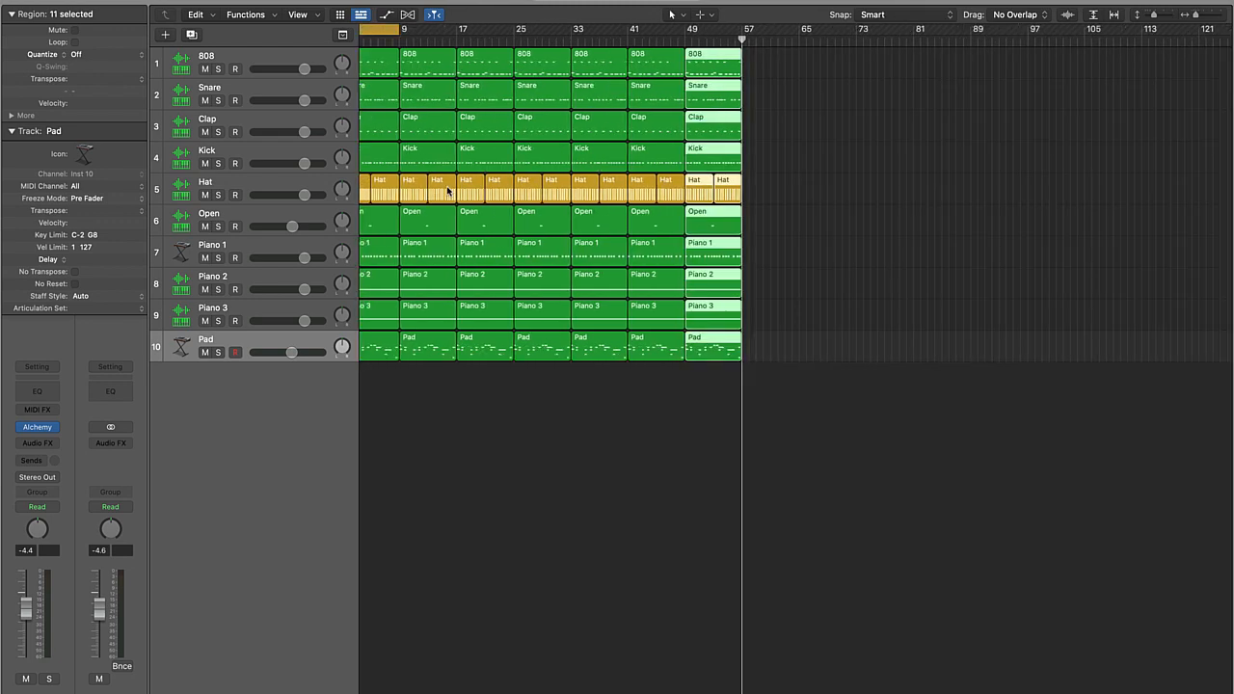
click(542, 422)
scroll(546, 418, up, 1)
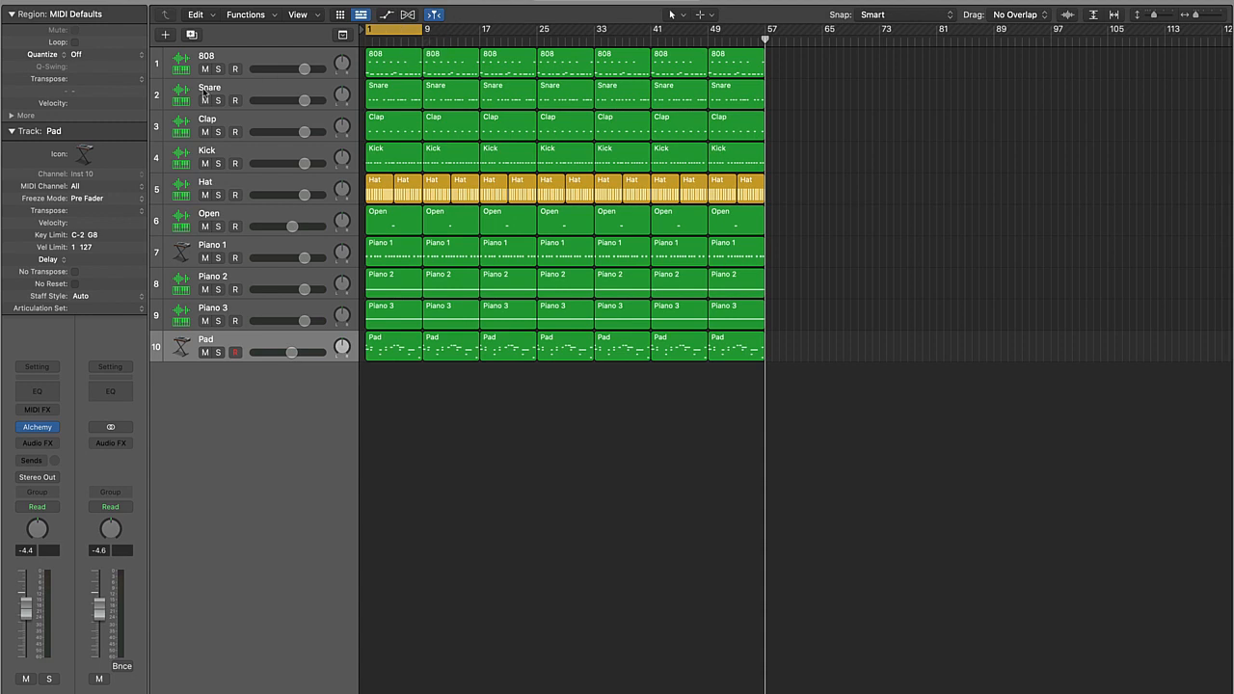
Mute every track except Piano 1 and play the arrangement from the beginning.
mouse_move(204, 69)
mouse_down()
mouse_move(253, 162)
mouse_move(251, 218)
mouse_up()
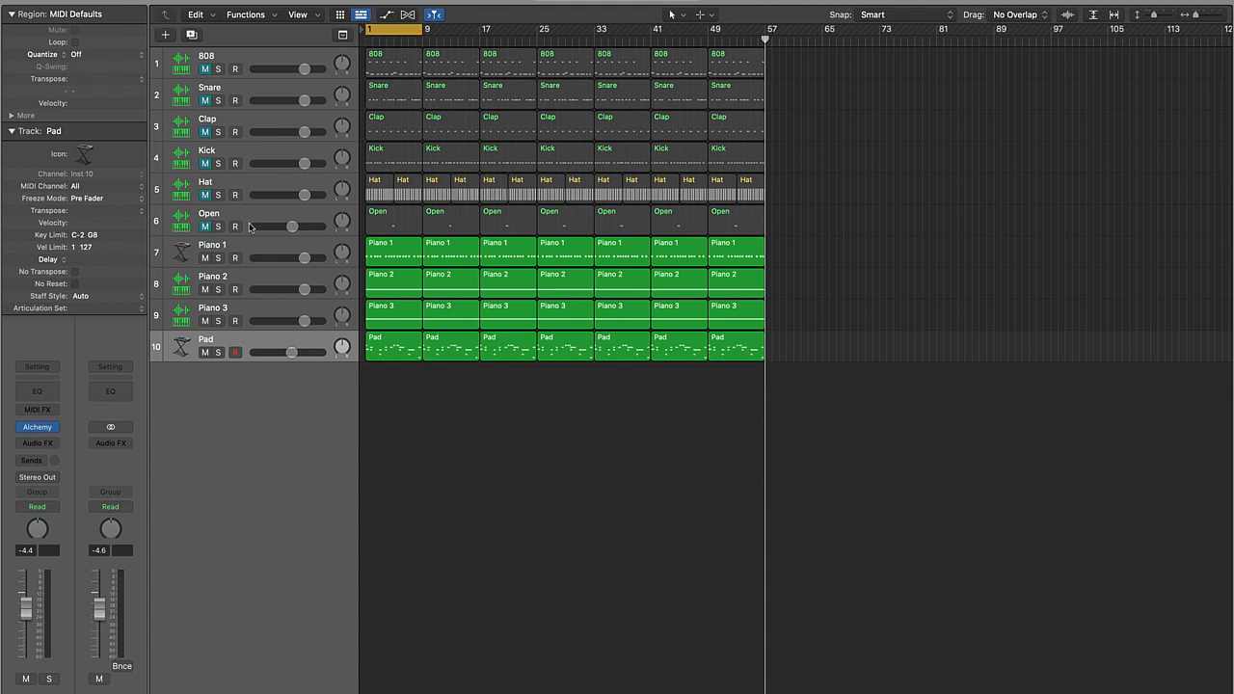
drag(204, 289, 210, 354)
key(Return)
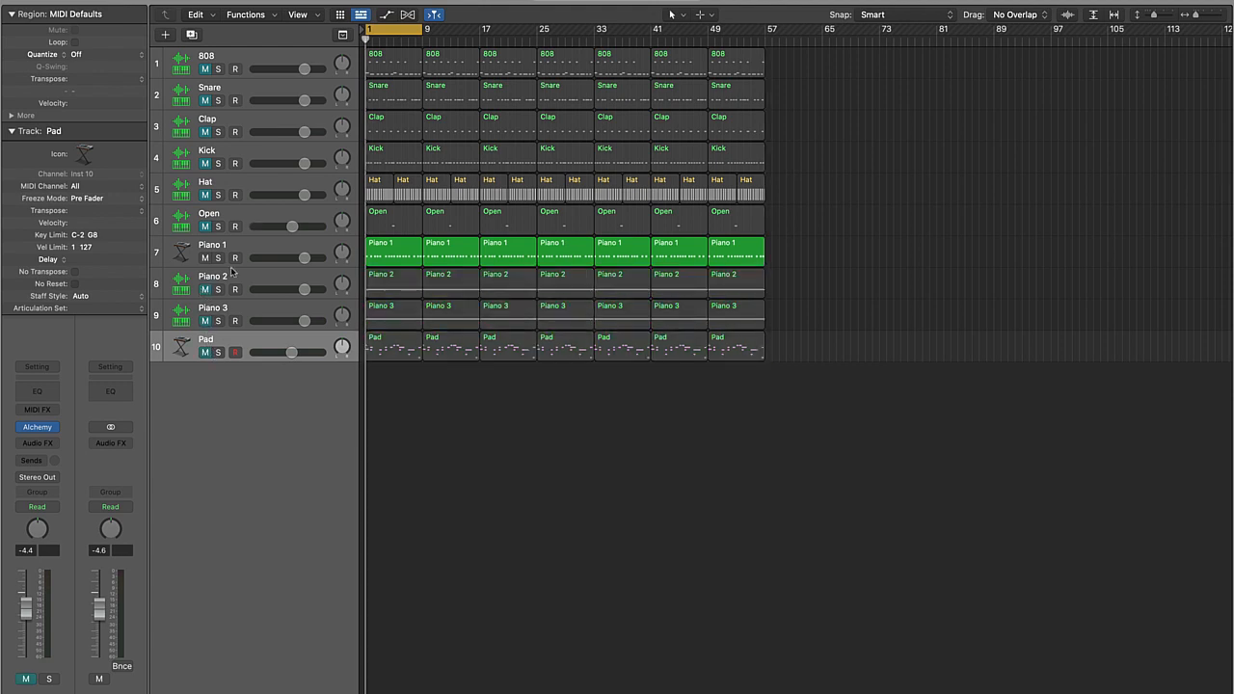
key(space)
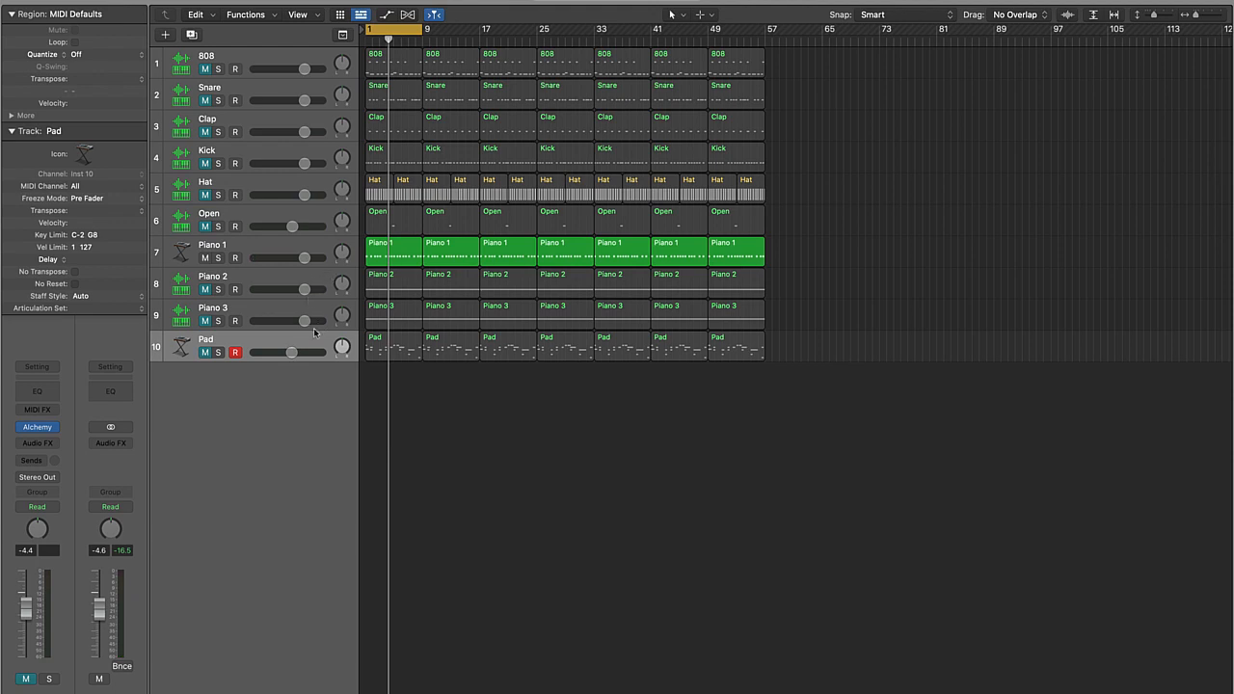
Audition Piano 1 with the Pad track unmuted, and compare it with Pad muted and Piano 3 unmuted instead.
click(204, 353)
key(space)
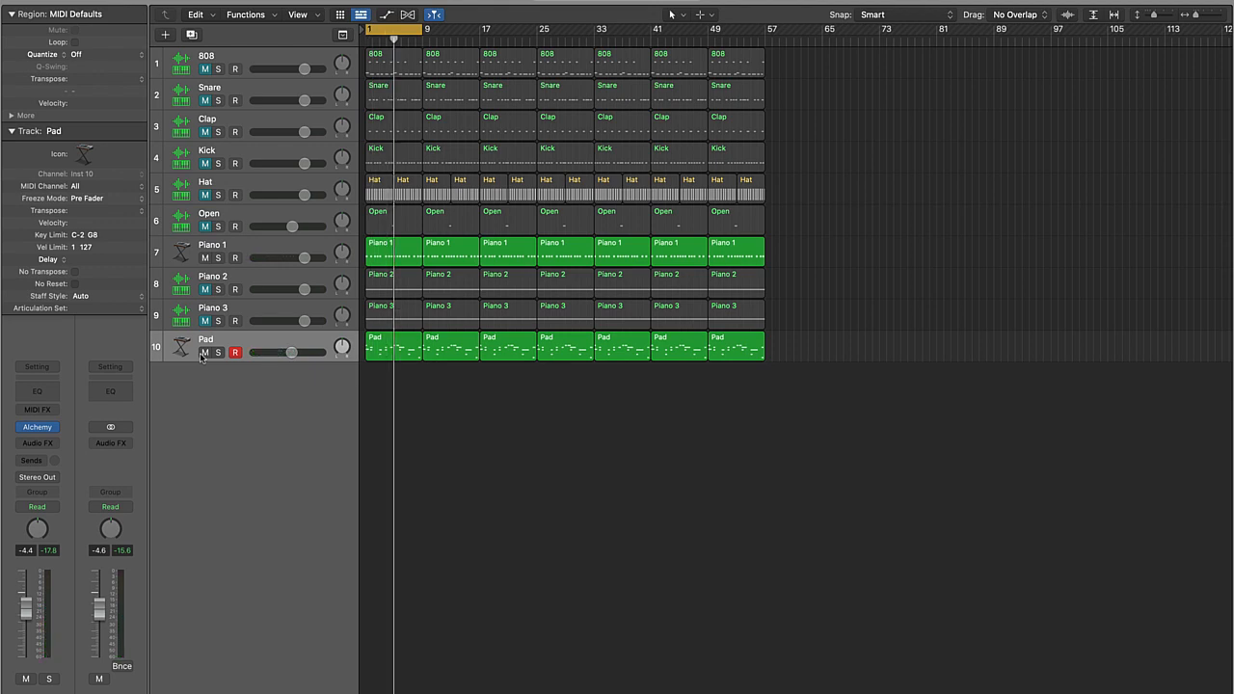
key(comma)
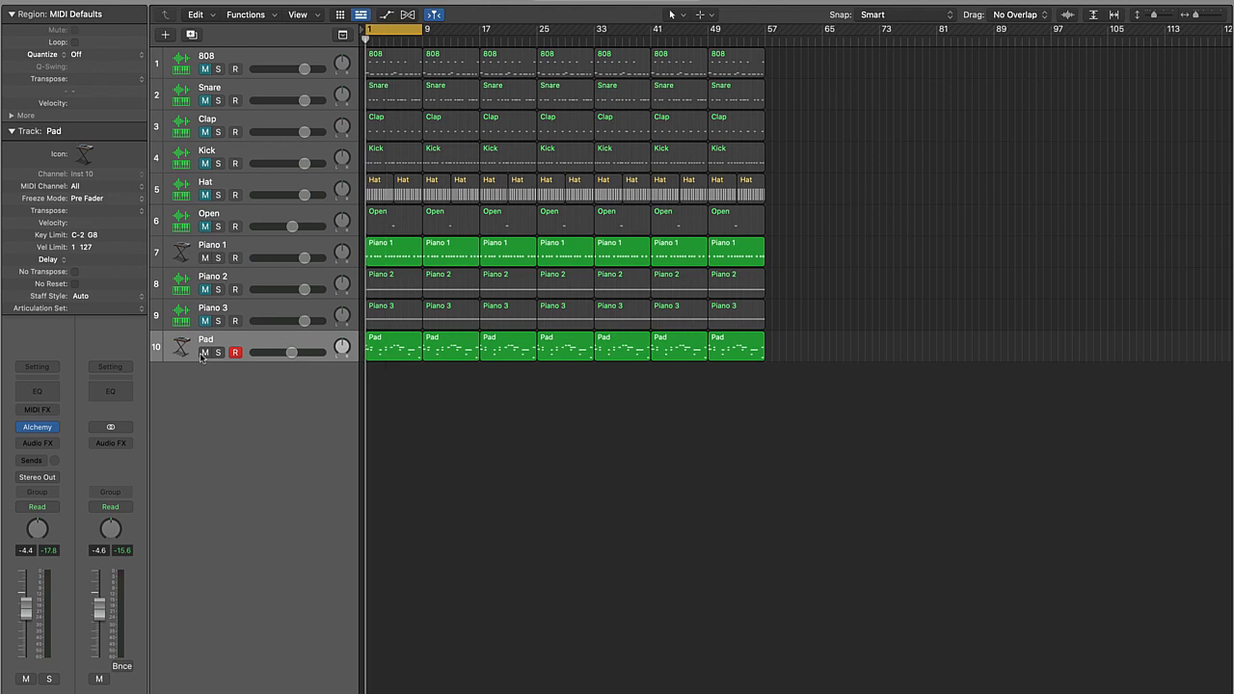
click(204, 353)
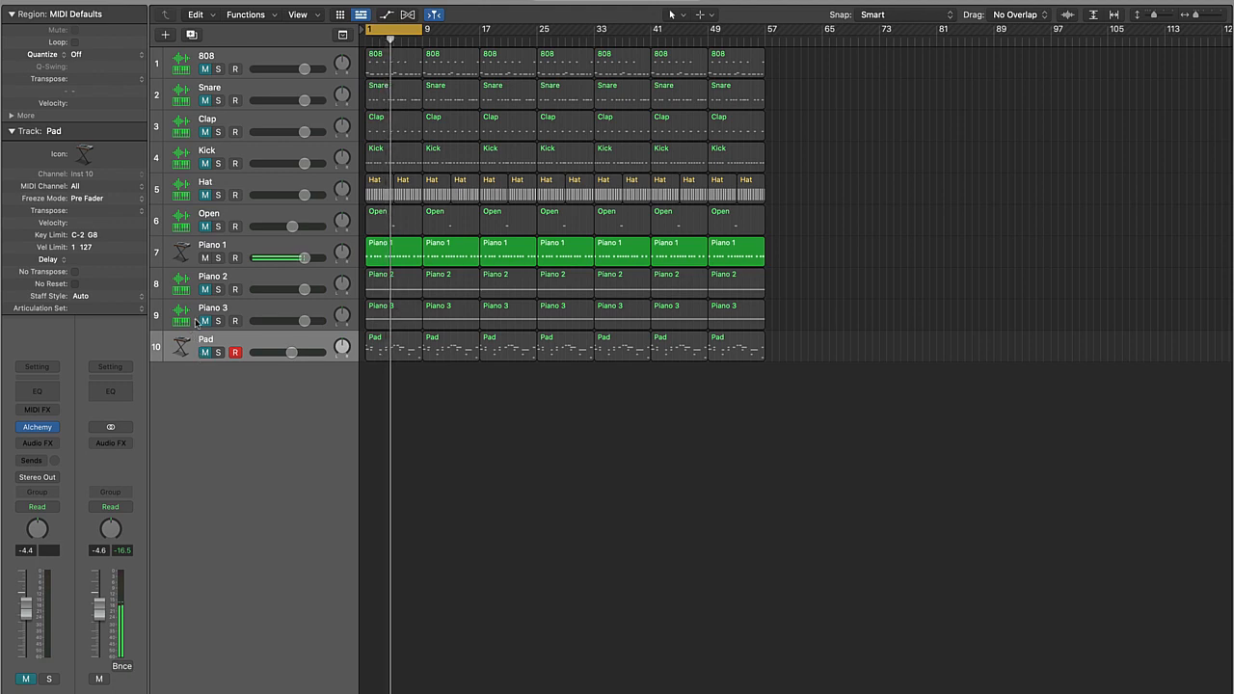
click(203, 322)
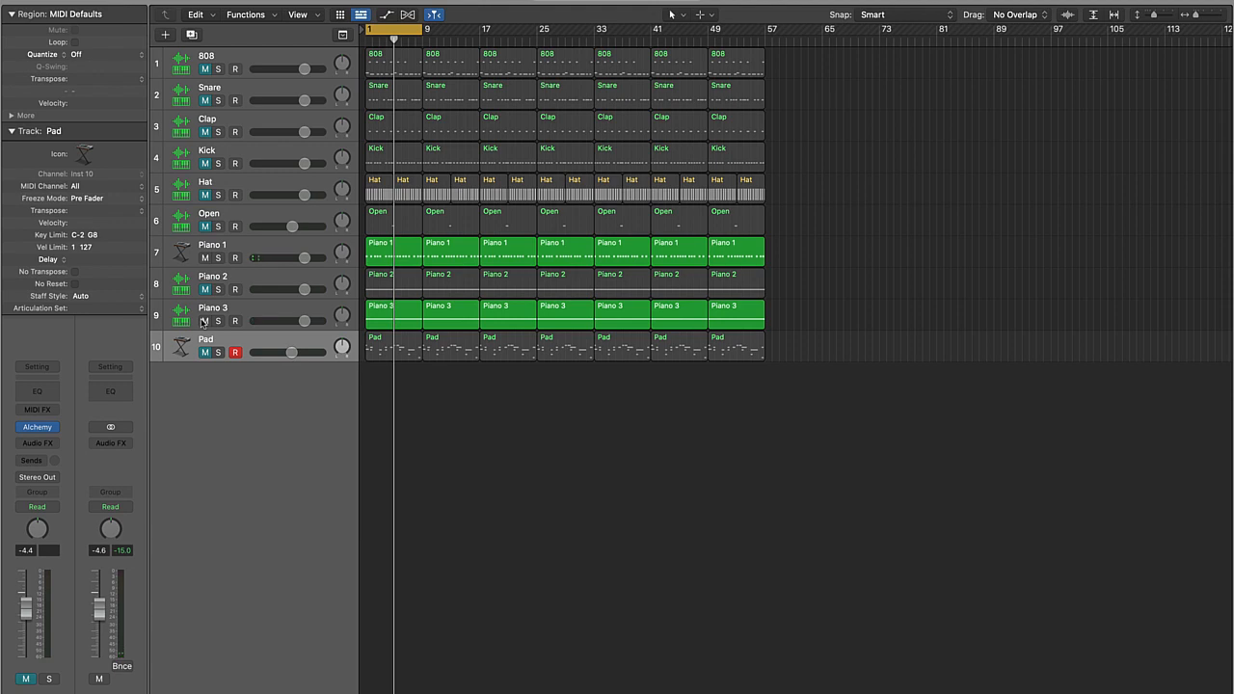
Open the first Piano 3 region in the Piano Roll, split its long C4 note at bar 5, and clear the selection.
click(376, 318)
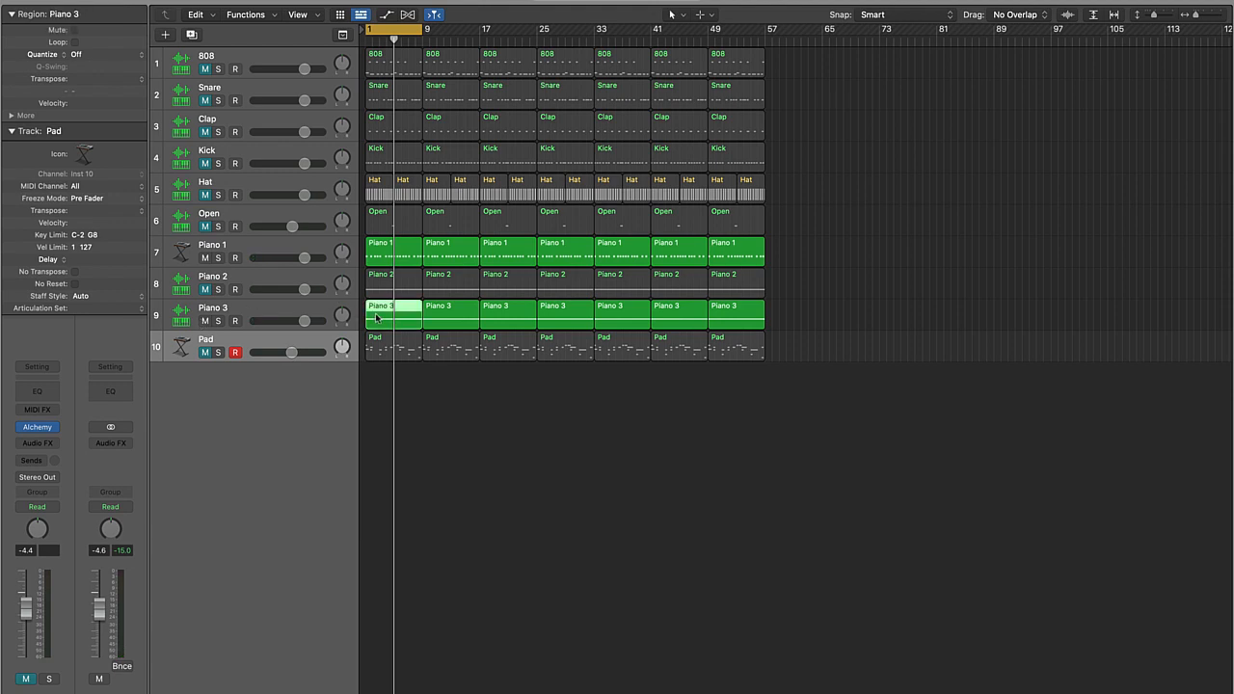
double_click(376, 317)
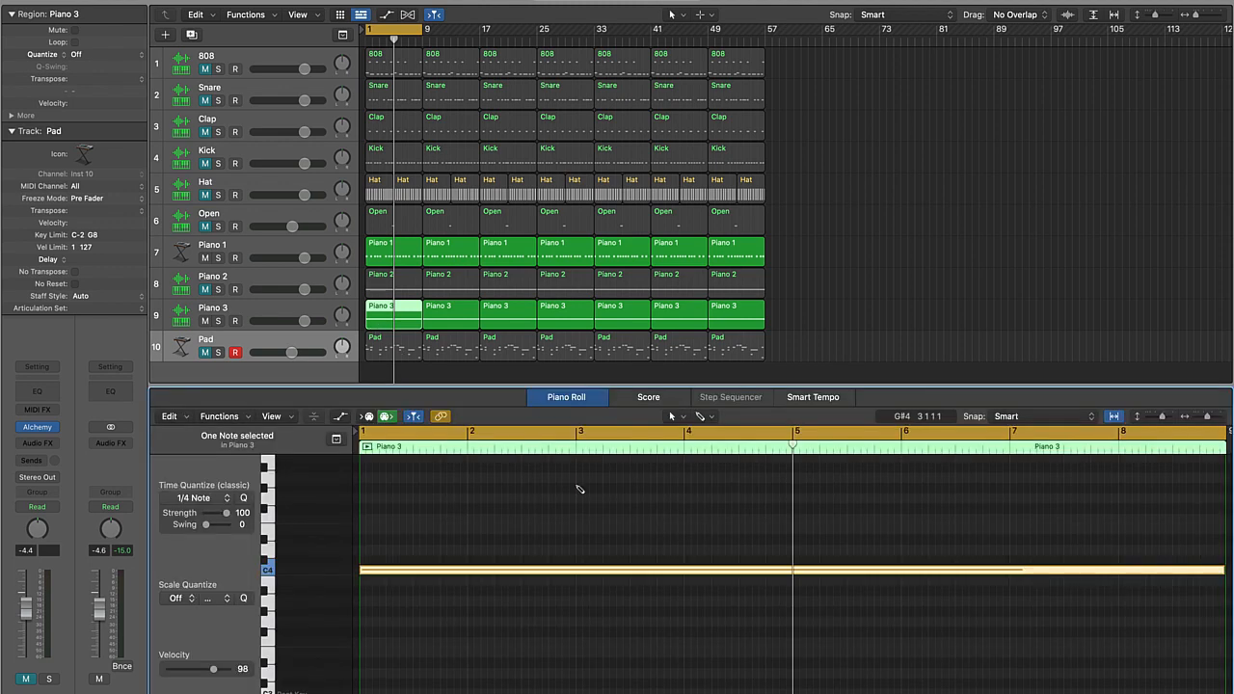
key(super+t)
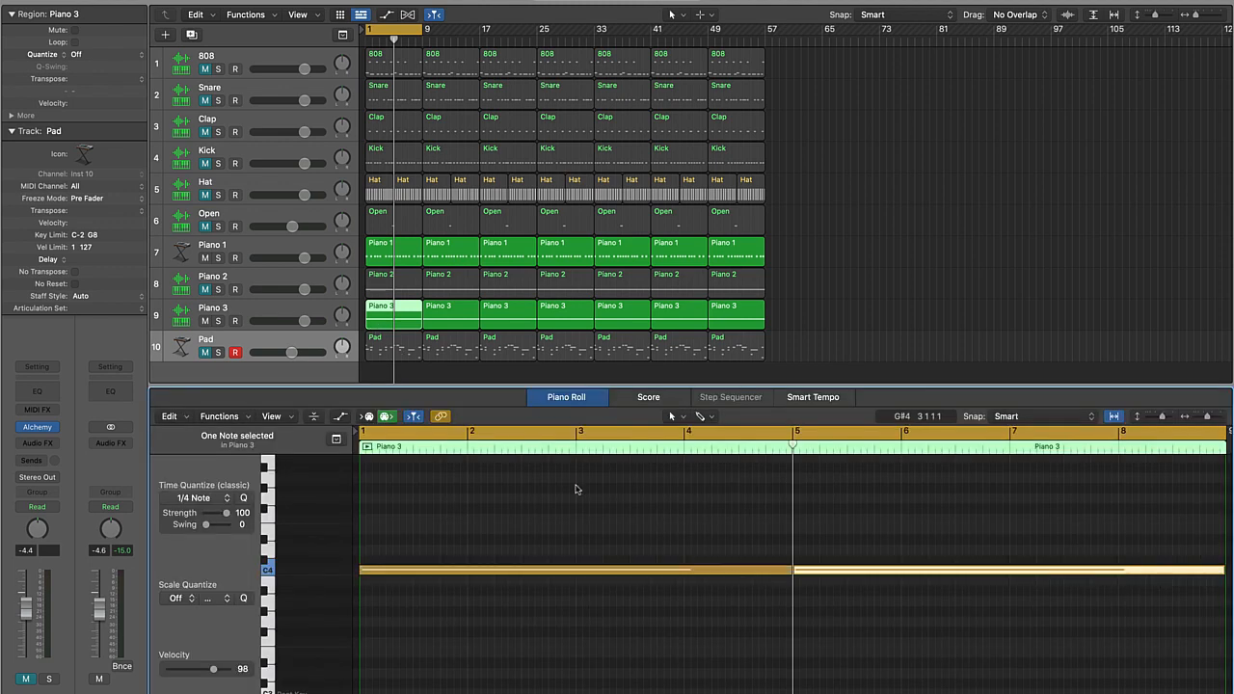
click(708, 589)
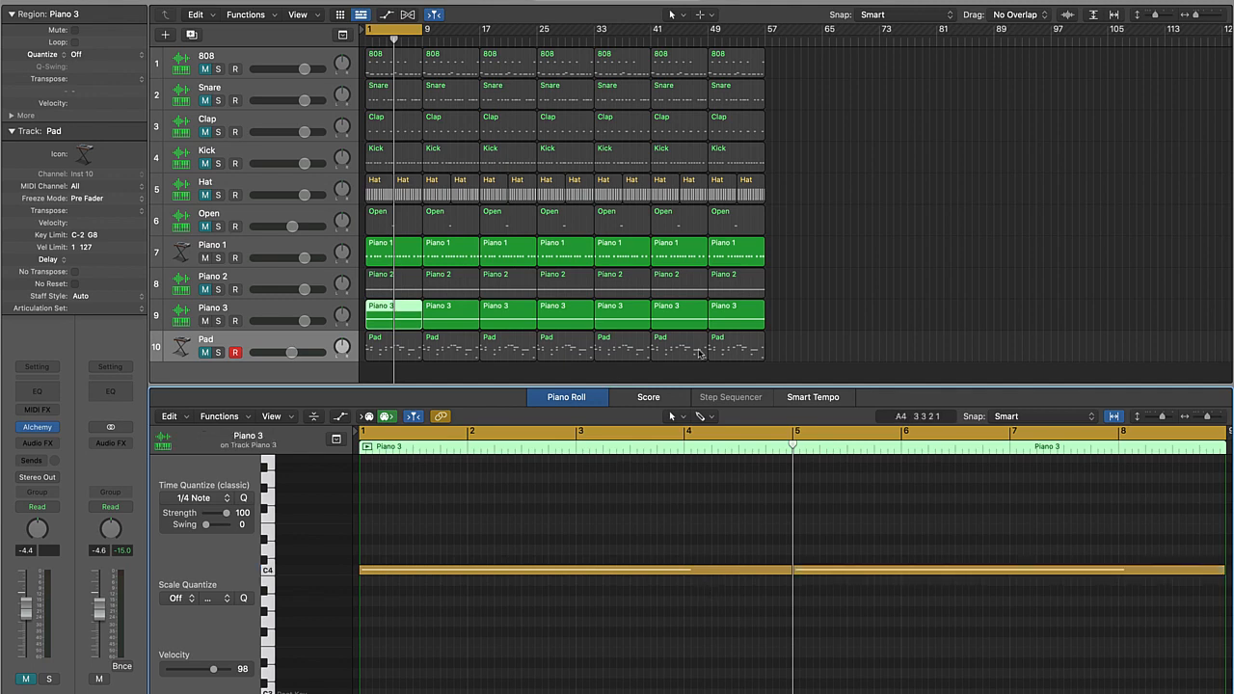
click(803, 343)
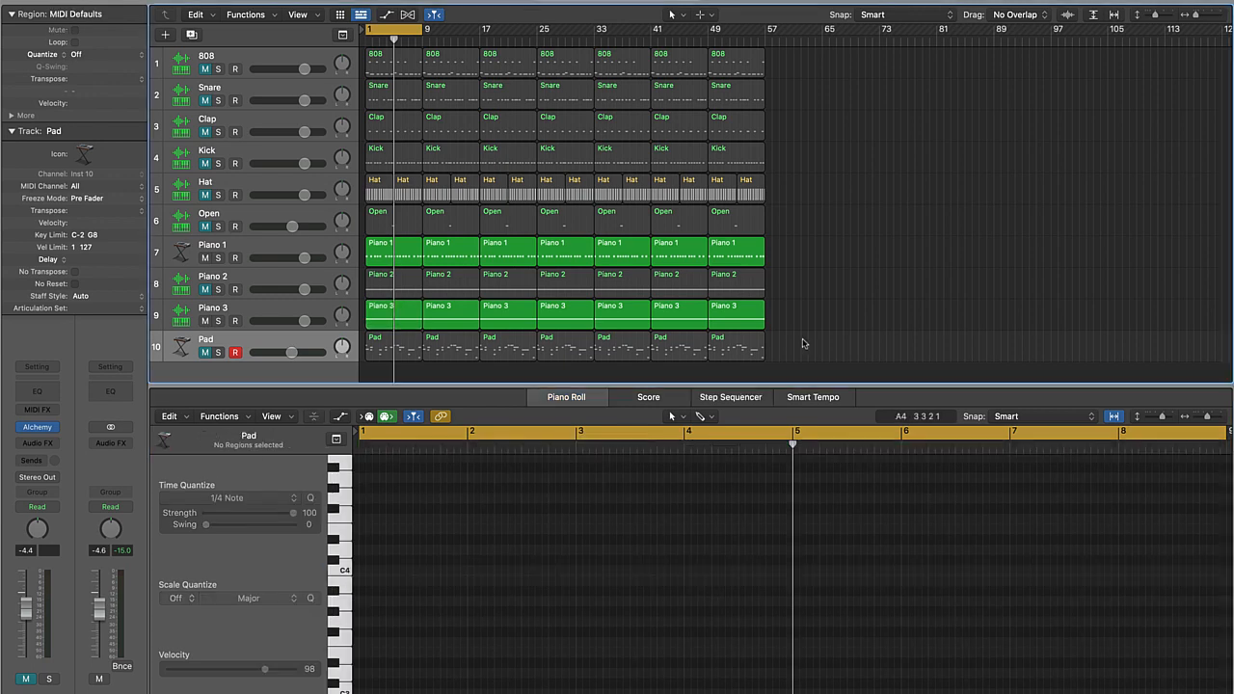
With the Piano Roll hidden, split the first Piano 3 region at bar 5 and mute its first half.
click(401, 313)
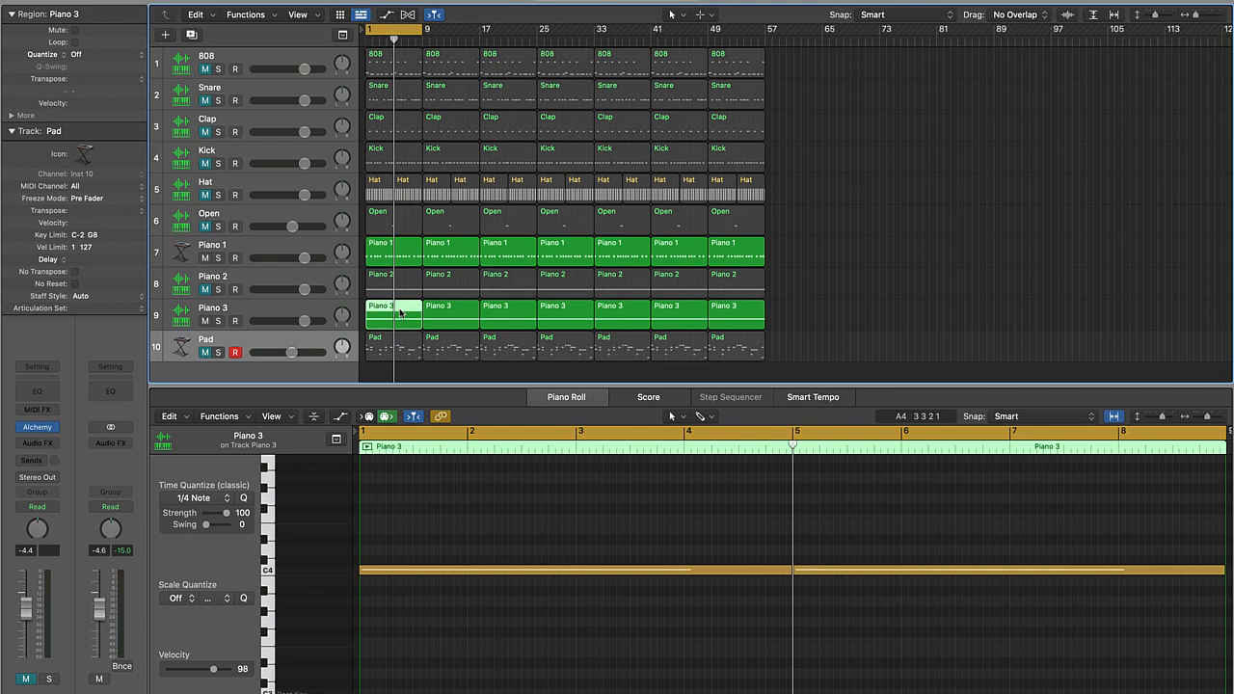
key(e)
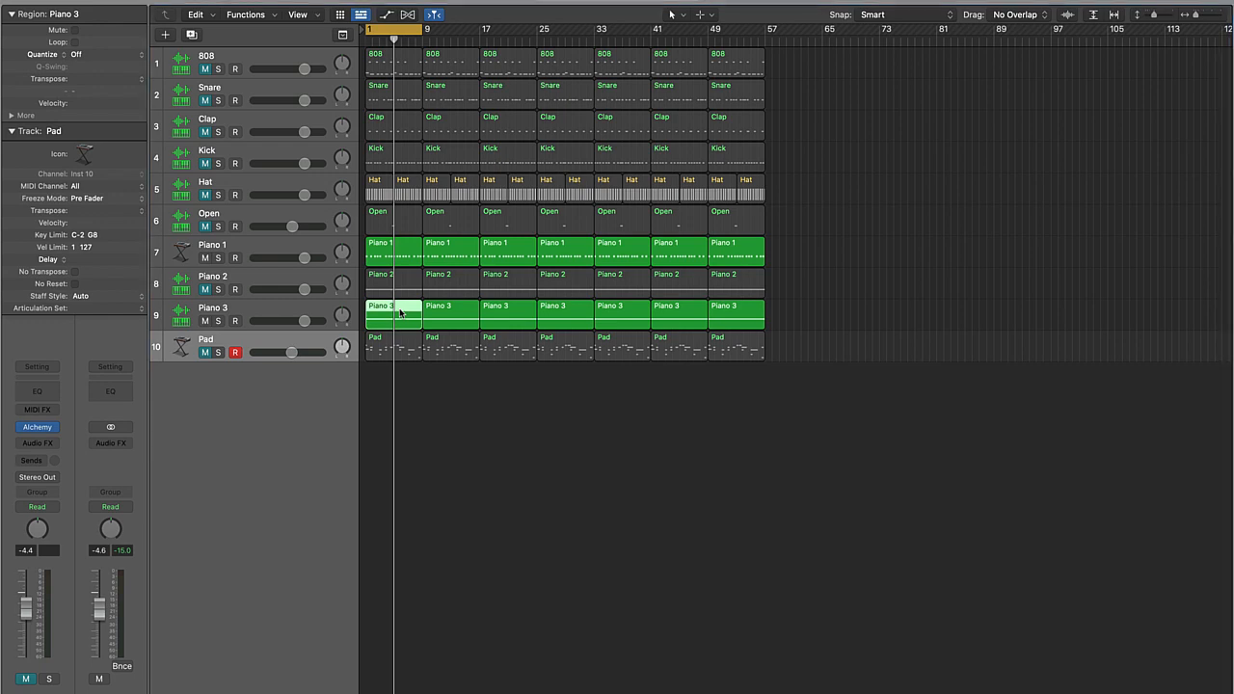
key(super+t)
click(371, 320)
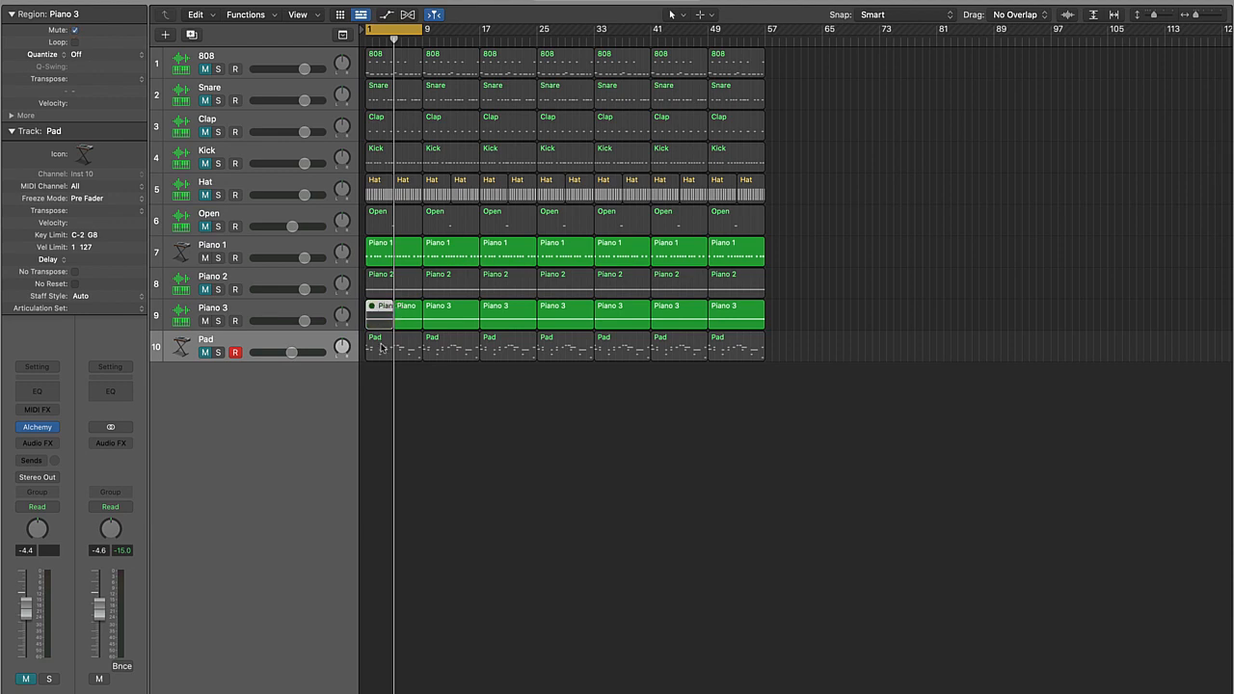
Mute the regions in bars 1 to 8 on all tracks except Piano 1 and Piano 3.
click(381, 349)
shift+click(381, 280)
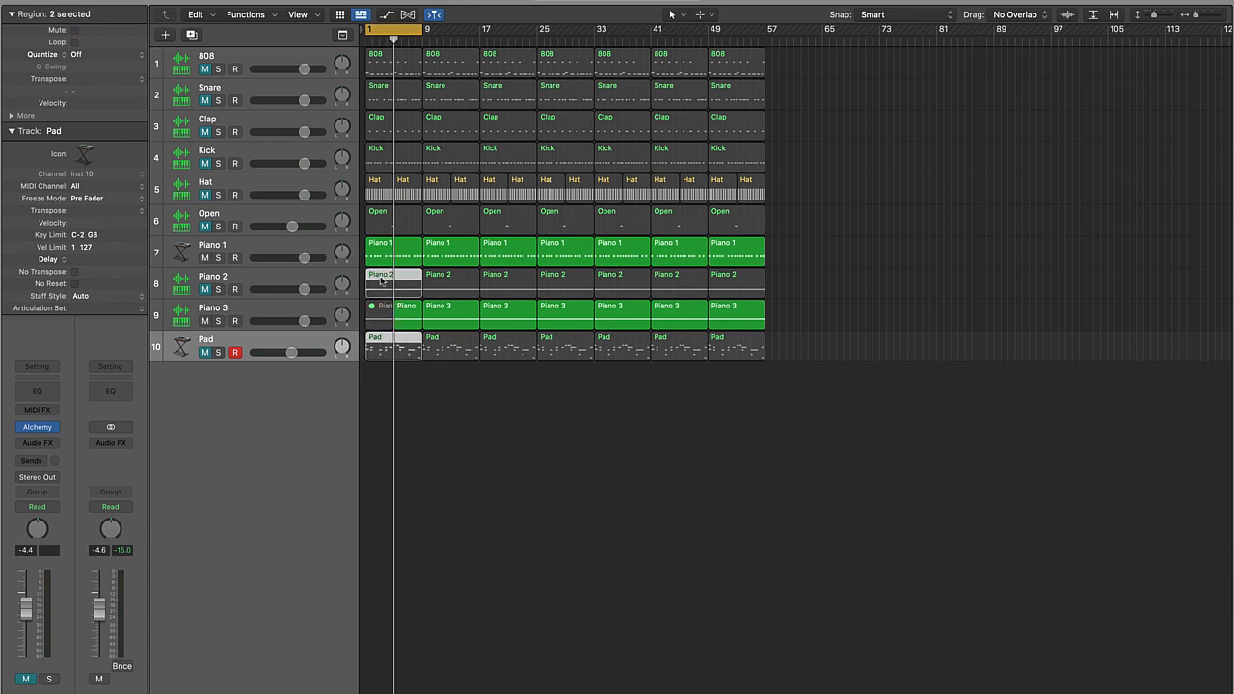
shift+click(388, 223)
shift+click(384, 192)
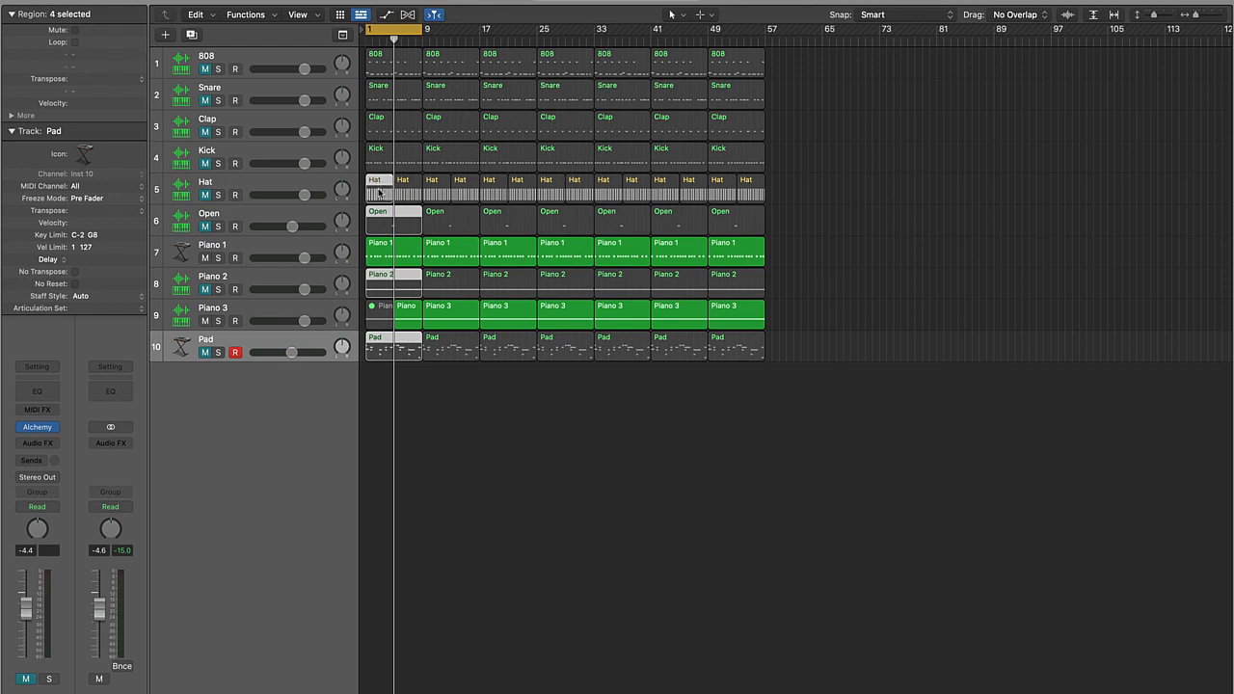
shift+click(407, 193)
shift+click(404, 161)
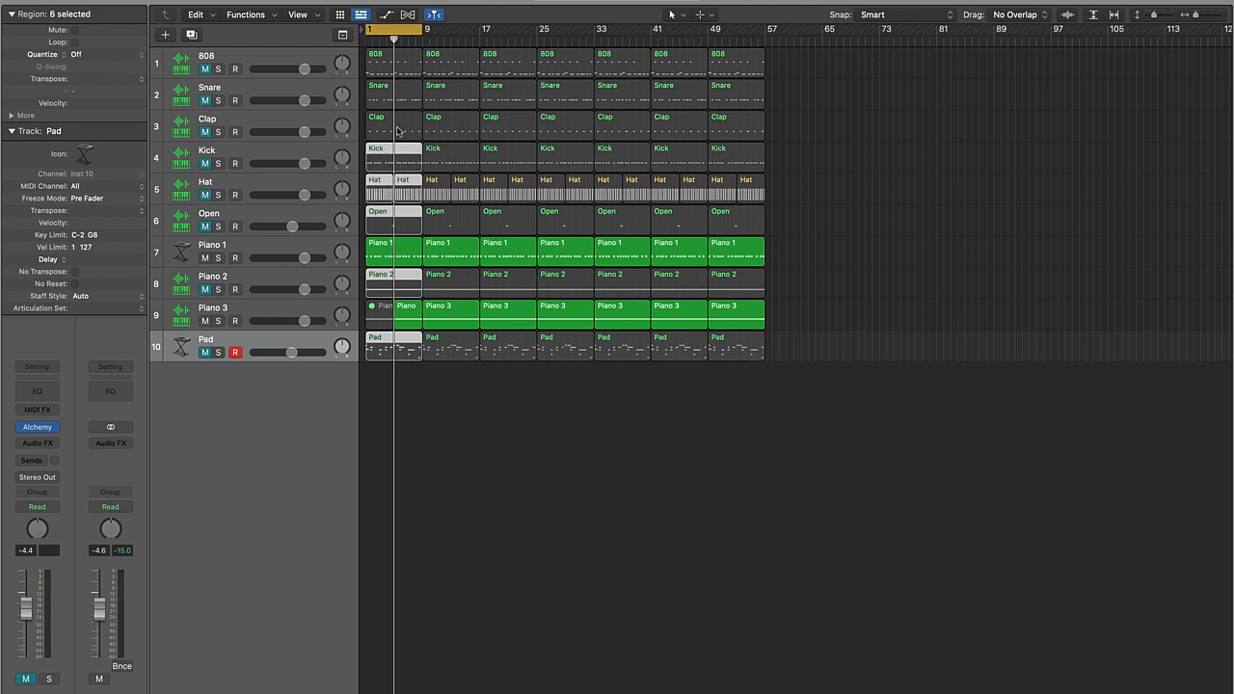
shift+click(397, 129)
shift+click(399, 88)
shift+click(399, 66)
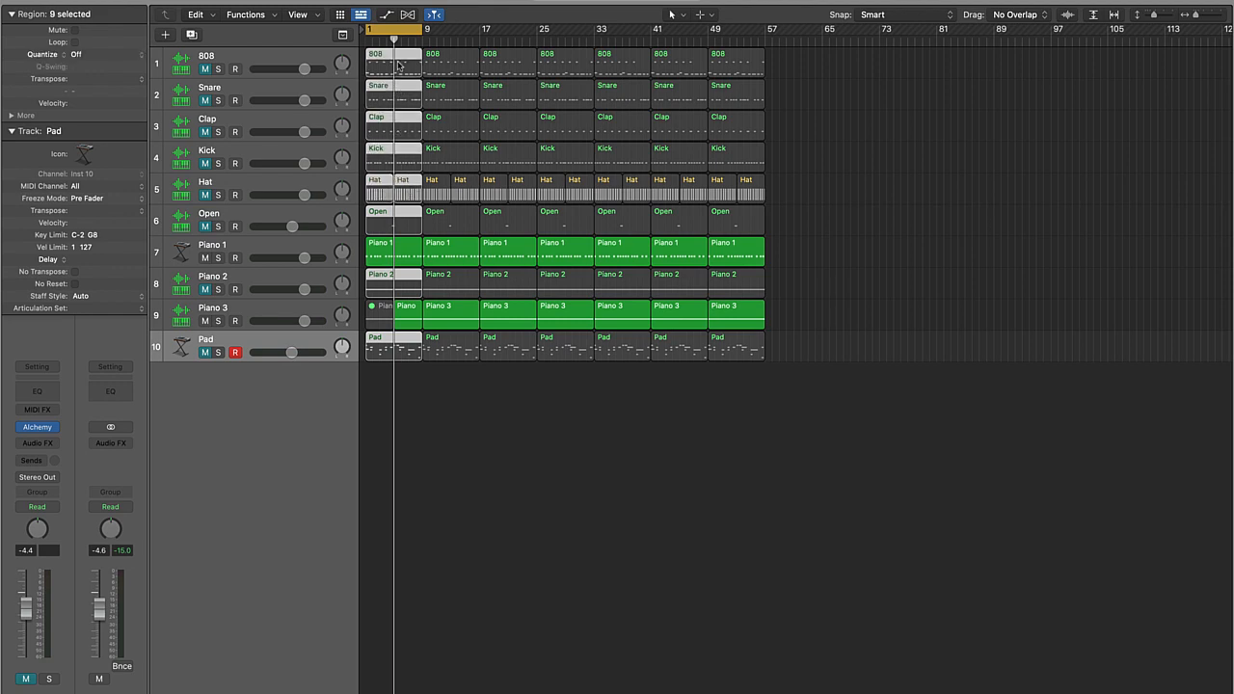
key(m)
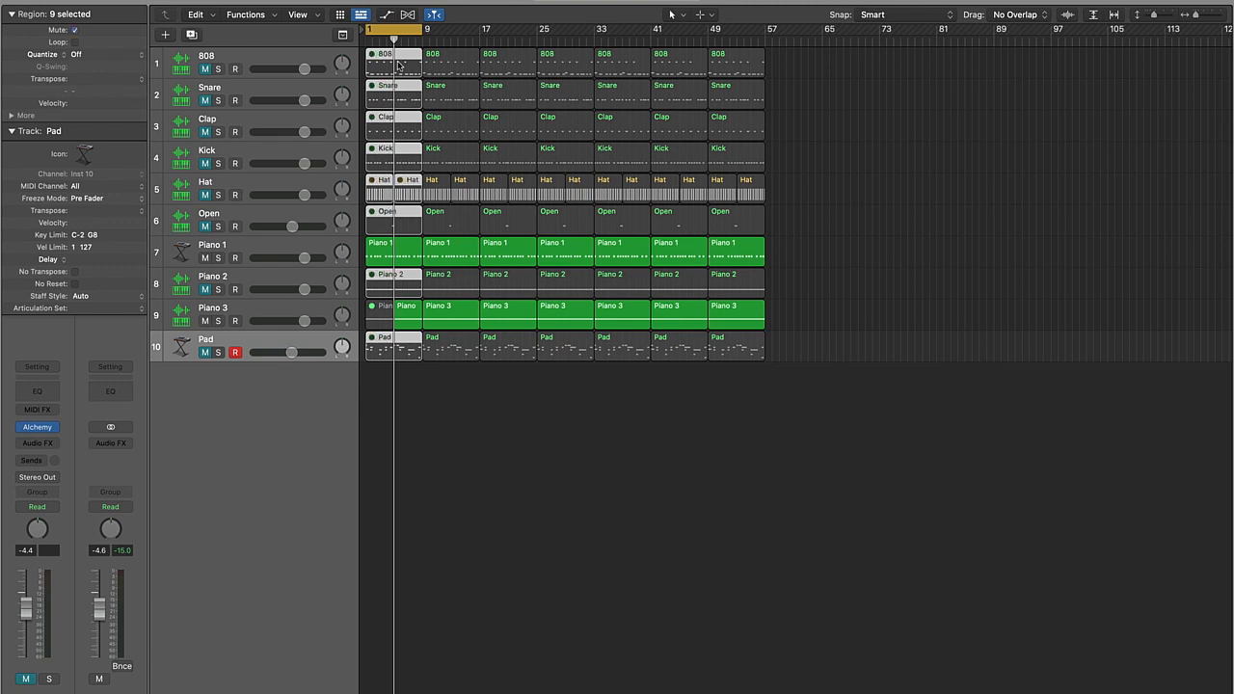
Unmute all the tracks and, with cycle mode turned off, return the playhead to the beginning.
drag(204, 68, 261, 365)
click(408, 421)
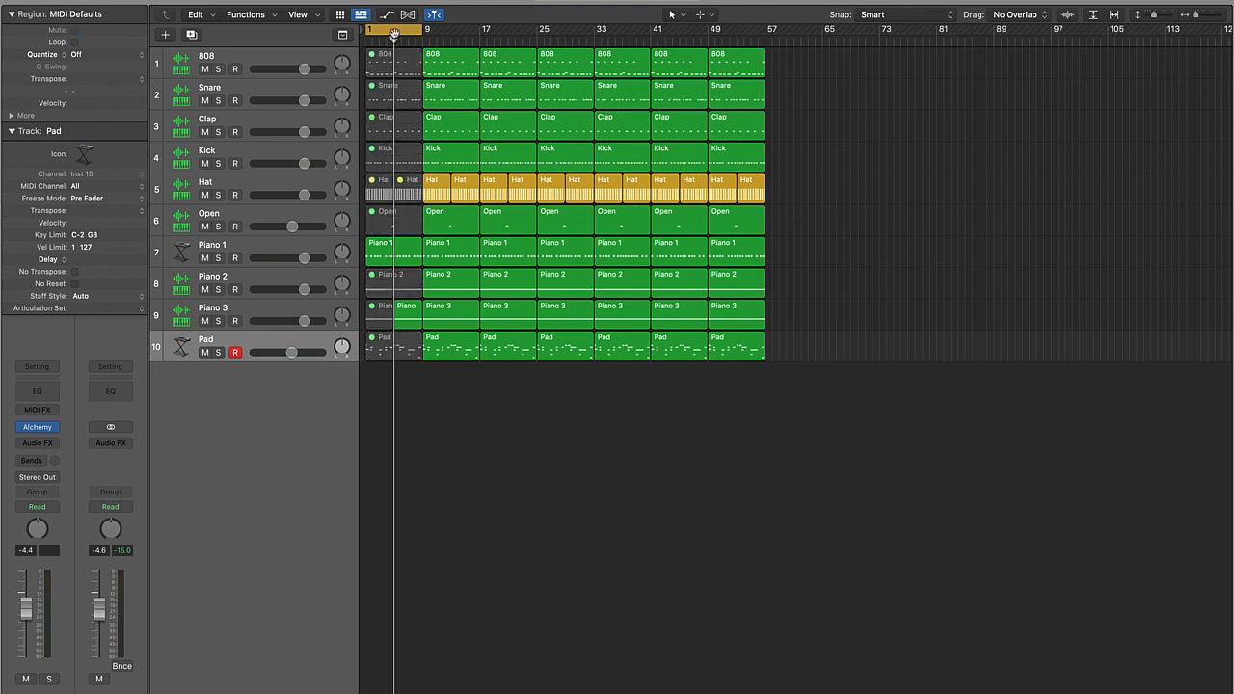
mouse_move(394, 32)
mouse_down()
mouse_move(448, 31)
mouse_move(392, 31)
mouse_up()
click(383, 33)
key(Return)
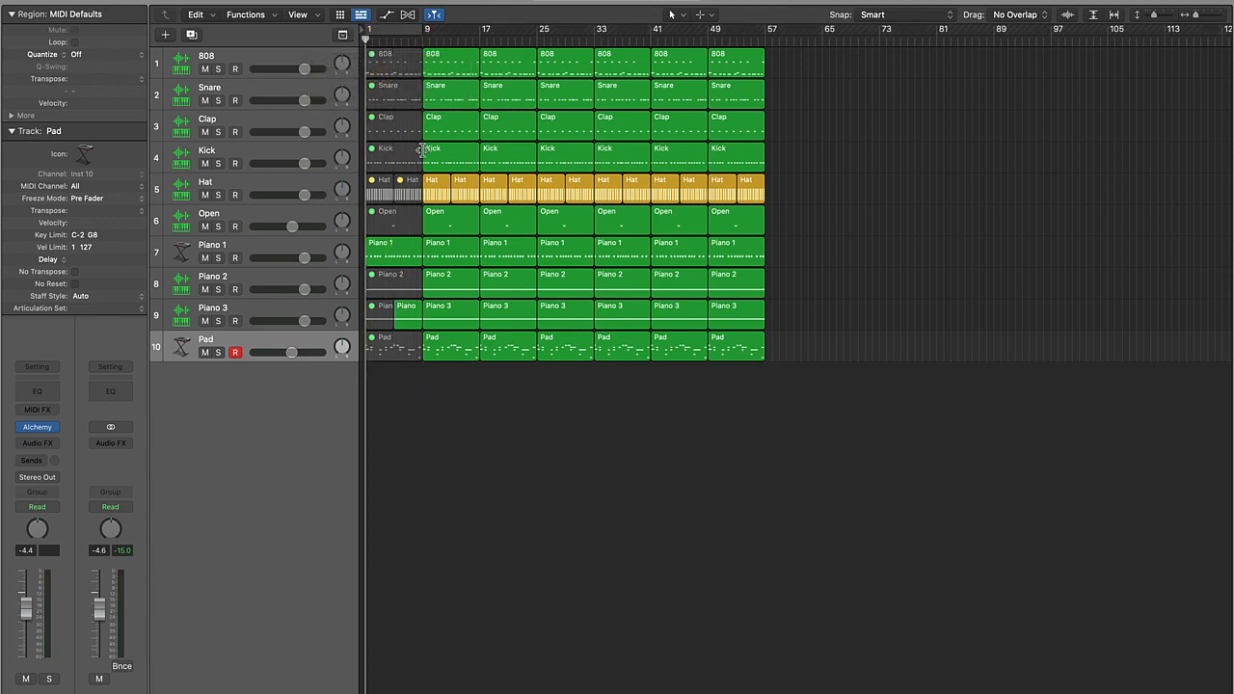
Audition the arrangement from the start with the Piano 2 and Pad tracks muted, and unmute both during playback.
click(204, 352)
click(204, 289)
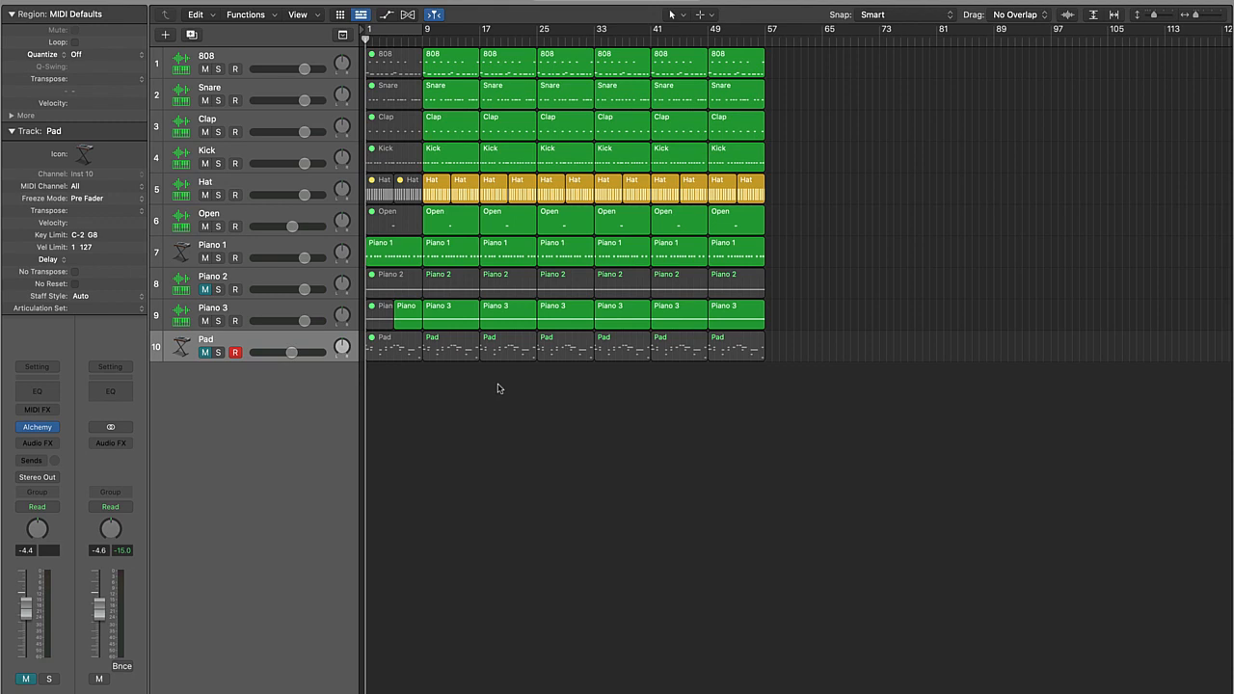
key(space)
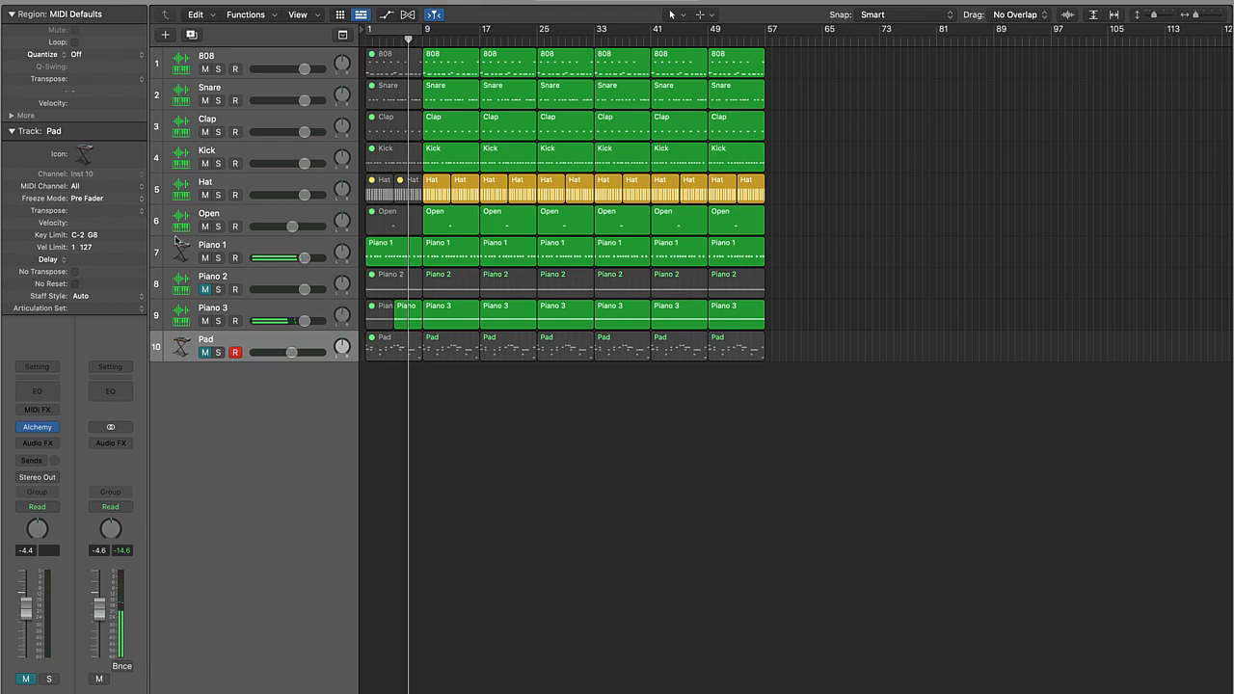
click(204, 289)
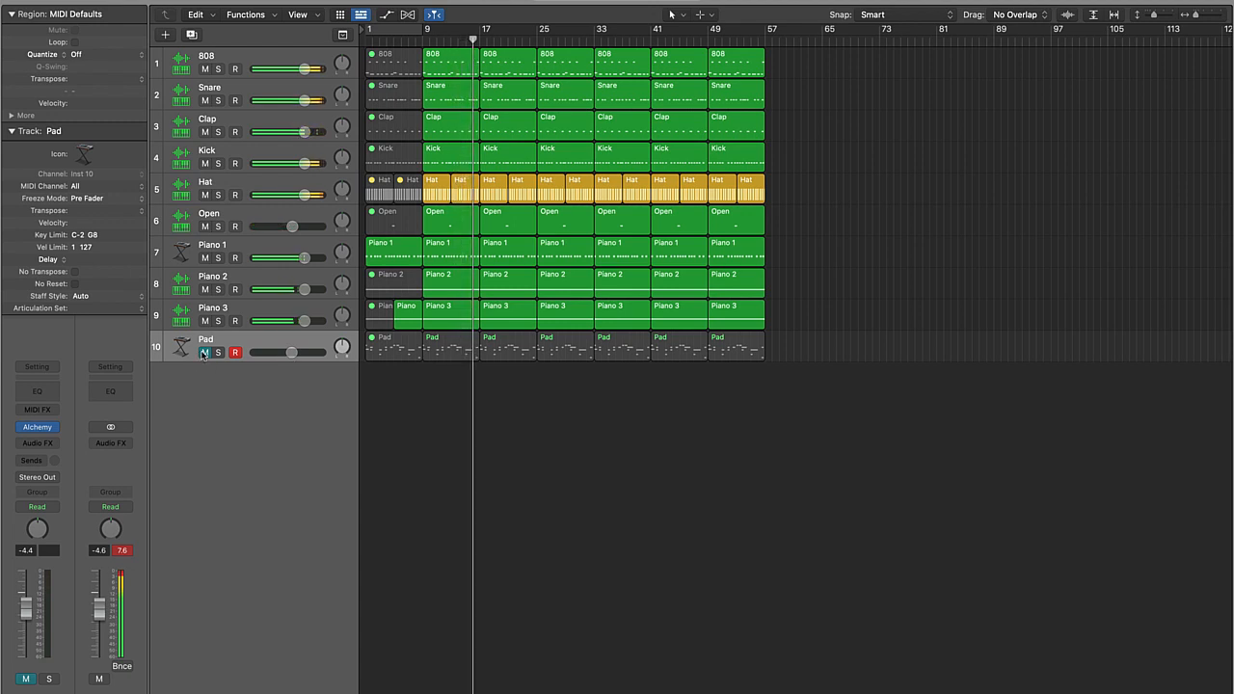
click(205, 352)
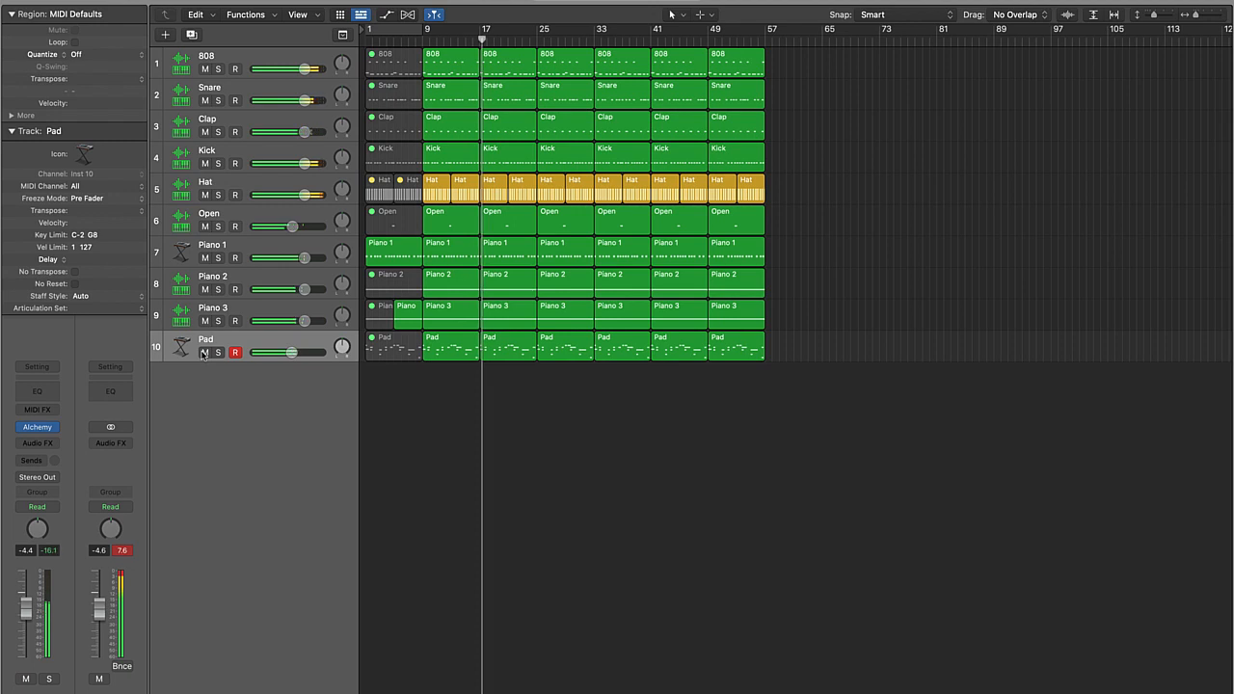
Mute the Pad region that starts at bar 9 and clear the selection.
click(443, 349)
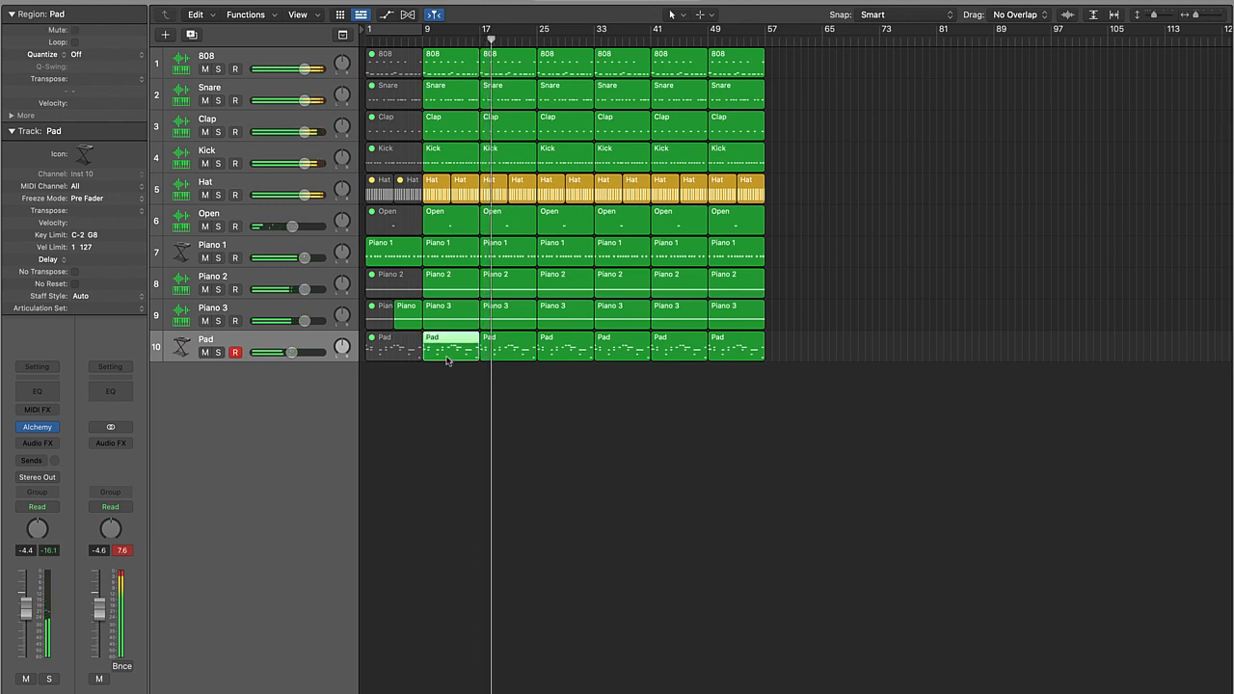
key(ctrl+m)
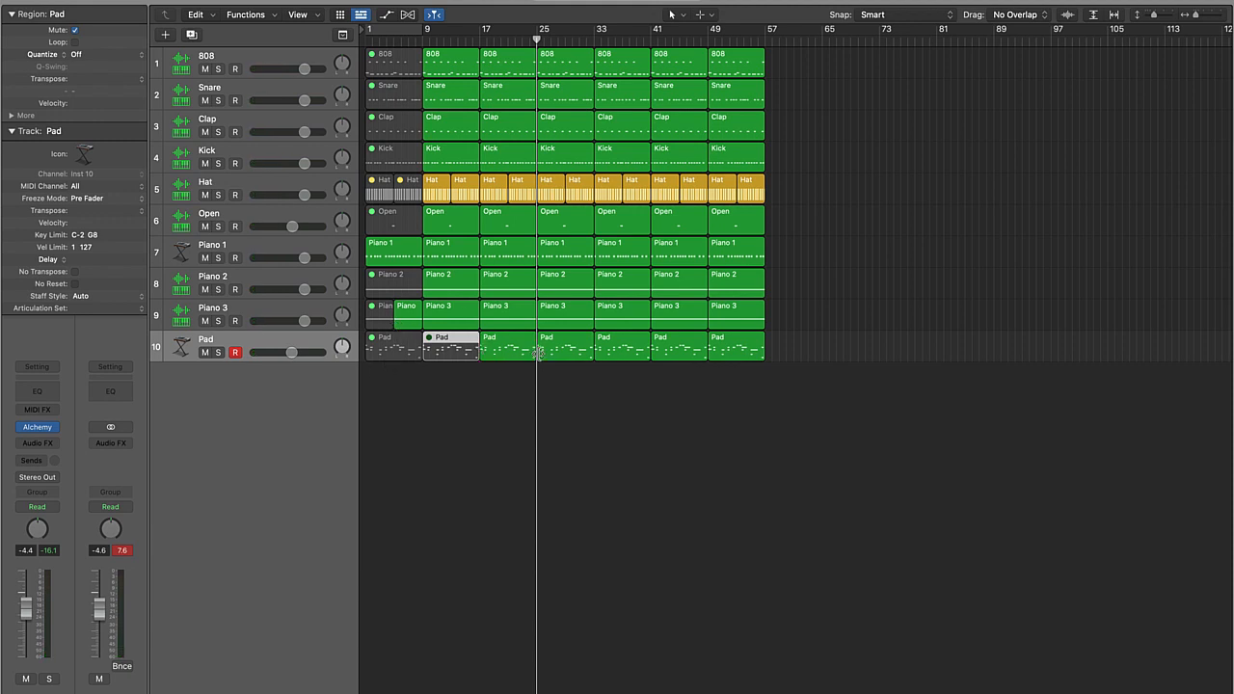
click(671, 367)
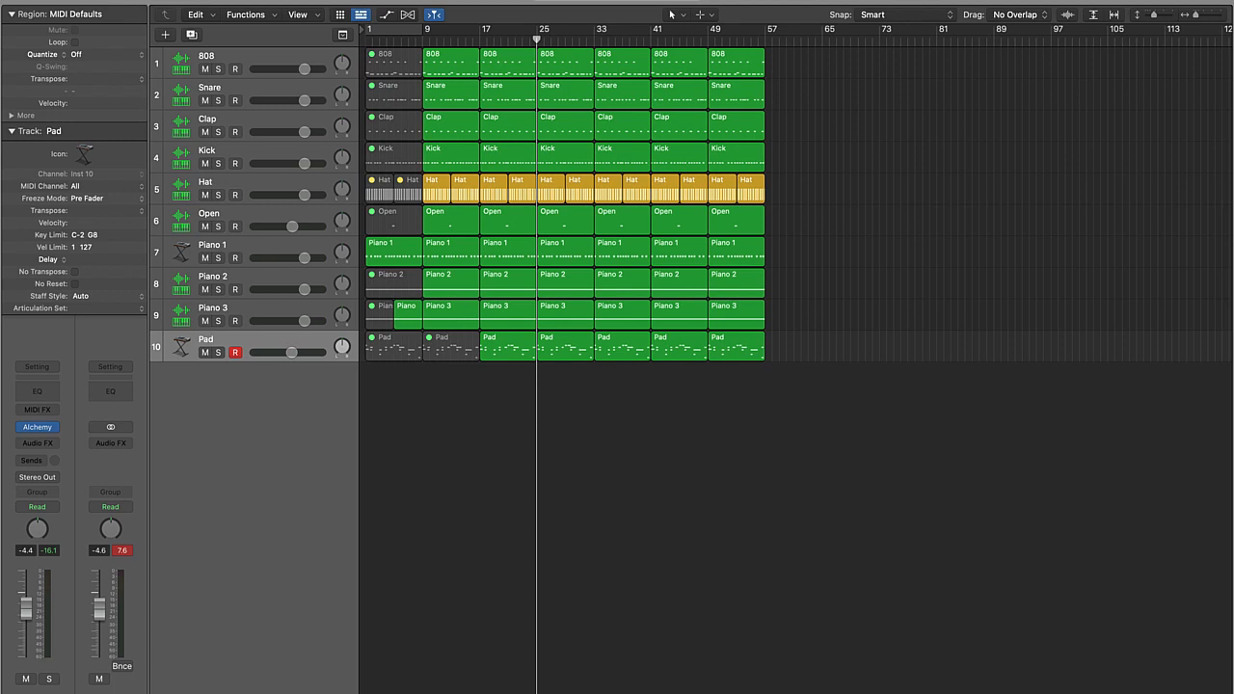
Show the toolbar and the color palette, and color all regions in bars 1 to 8 red as the intro section.
key(ctrl+alt+super+t)
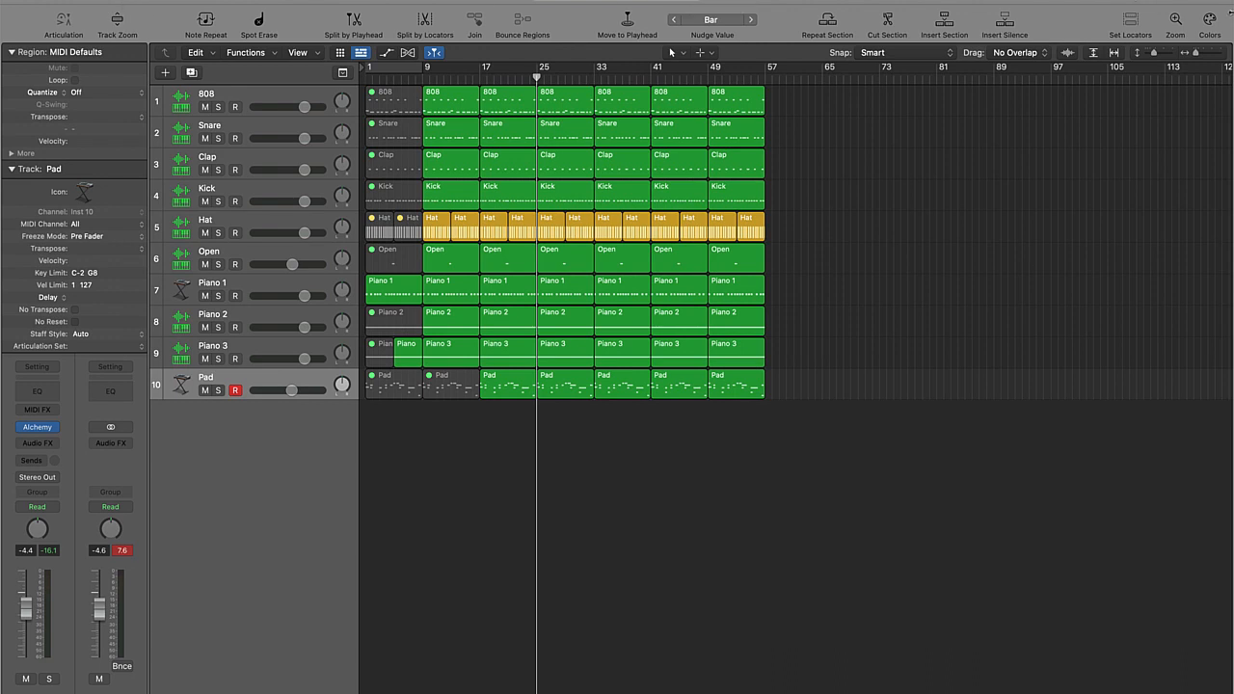
click(1211, 21)
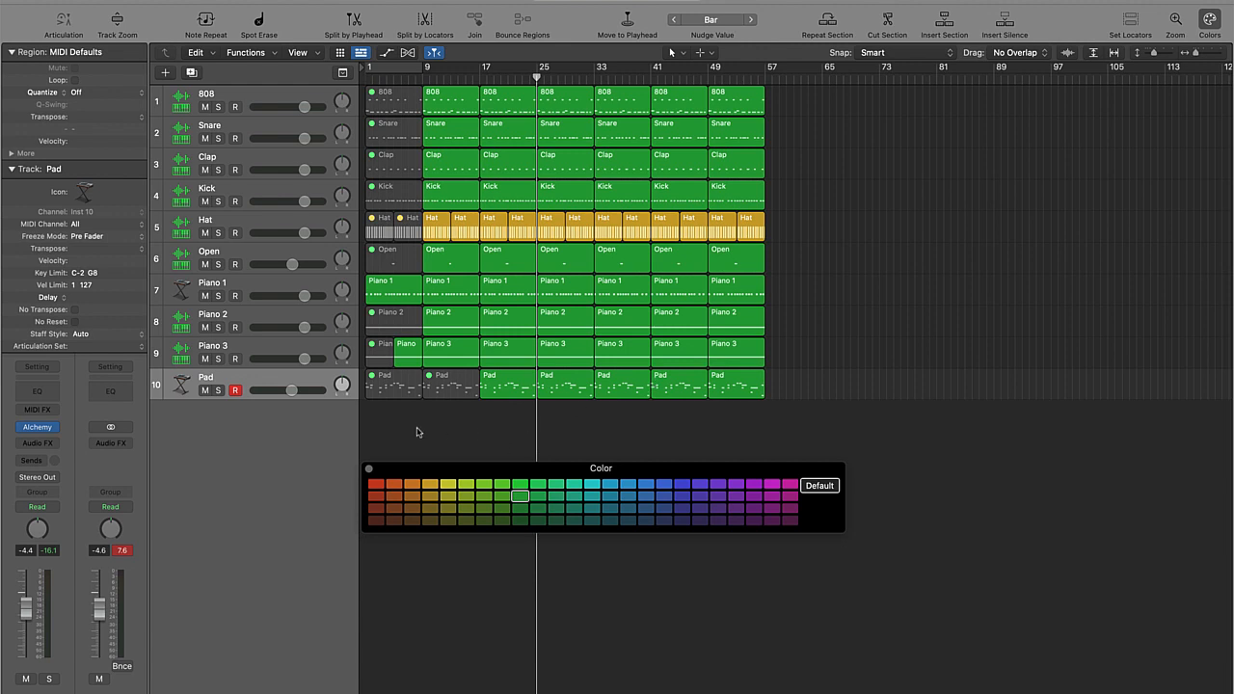
drag(417, 432, 363, 75)
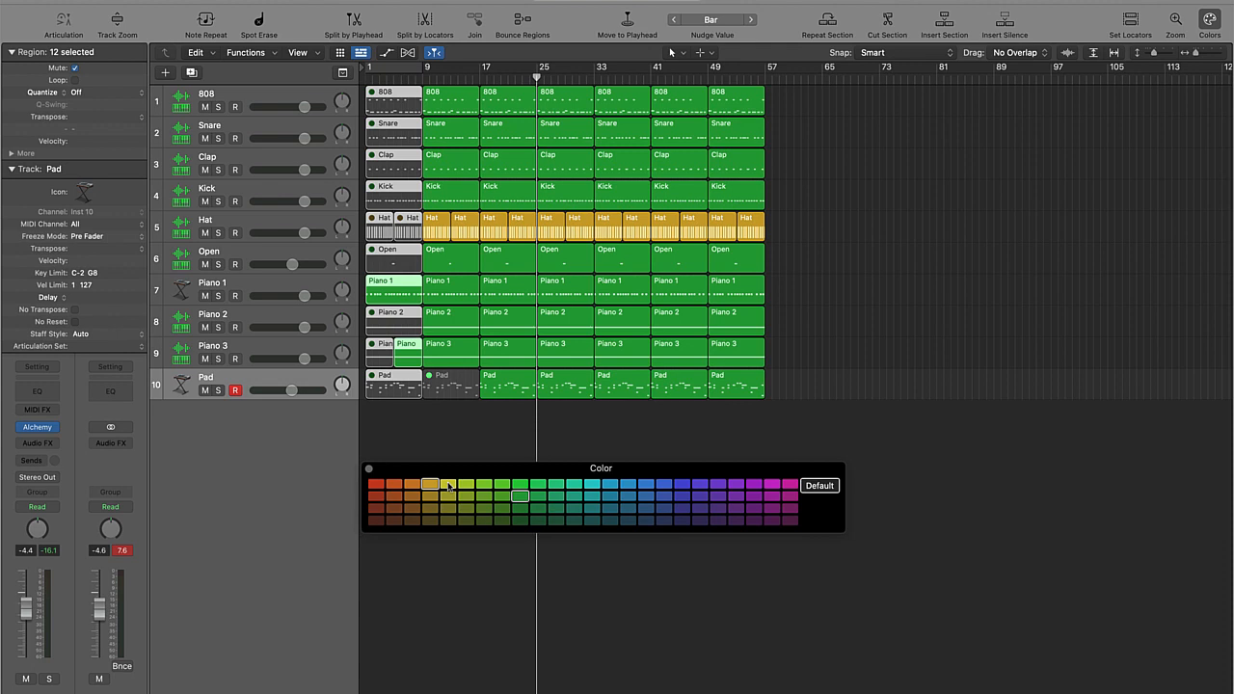
click(376, 486)
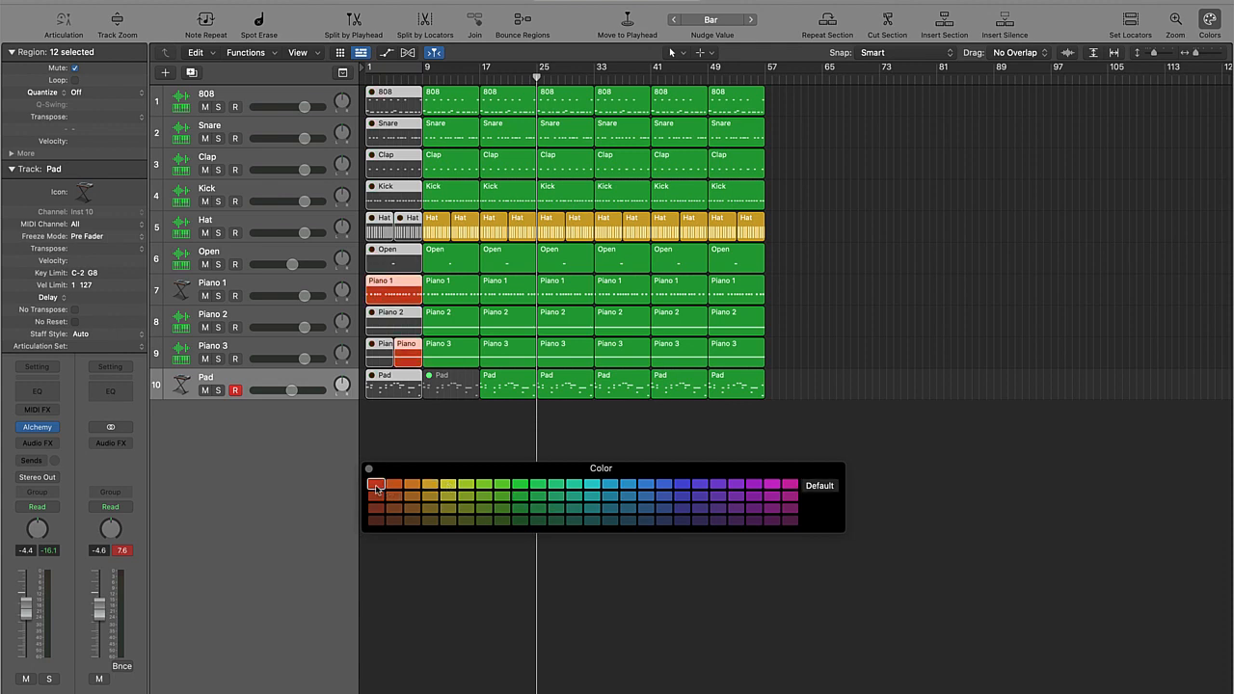
click(468, 426)
Color all regions from bar 9 through bar 24 purple, including both Hat regions at bar 9.
drag(450, 419, 530, 80)
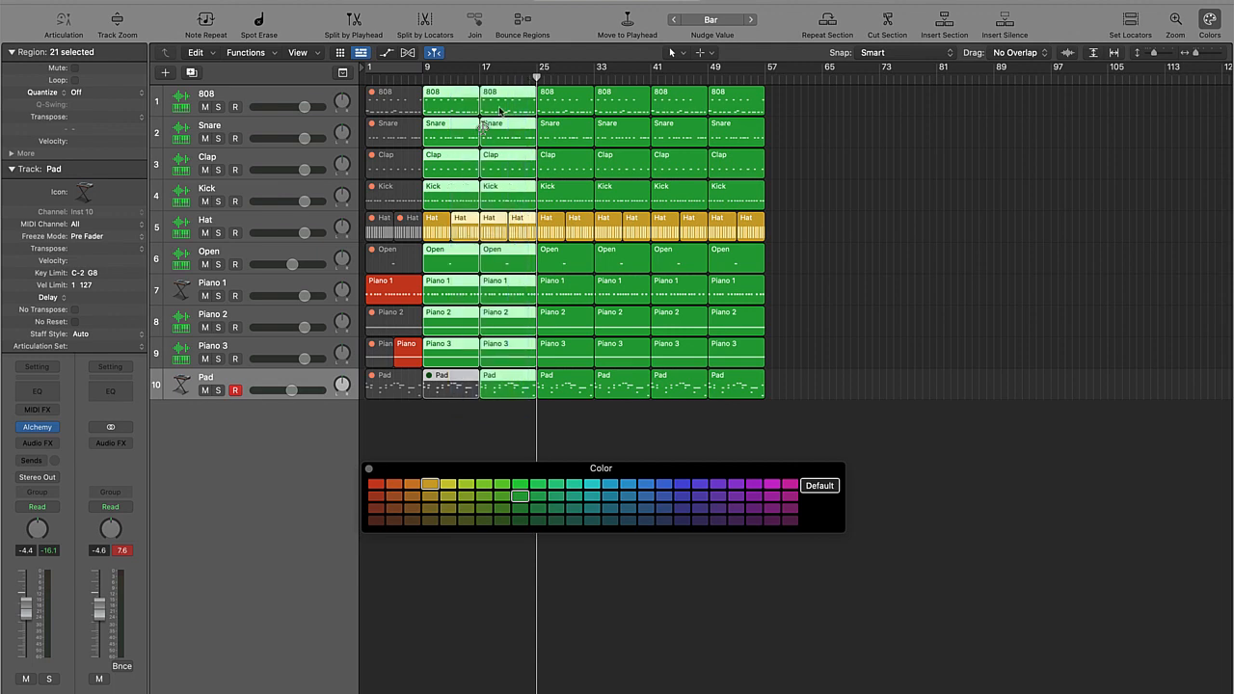
shift+click(433, 229)
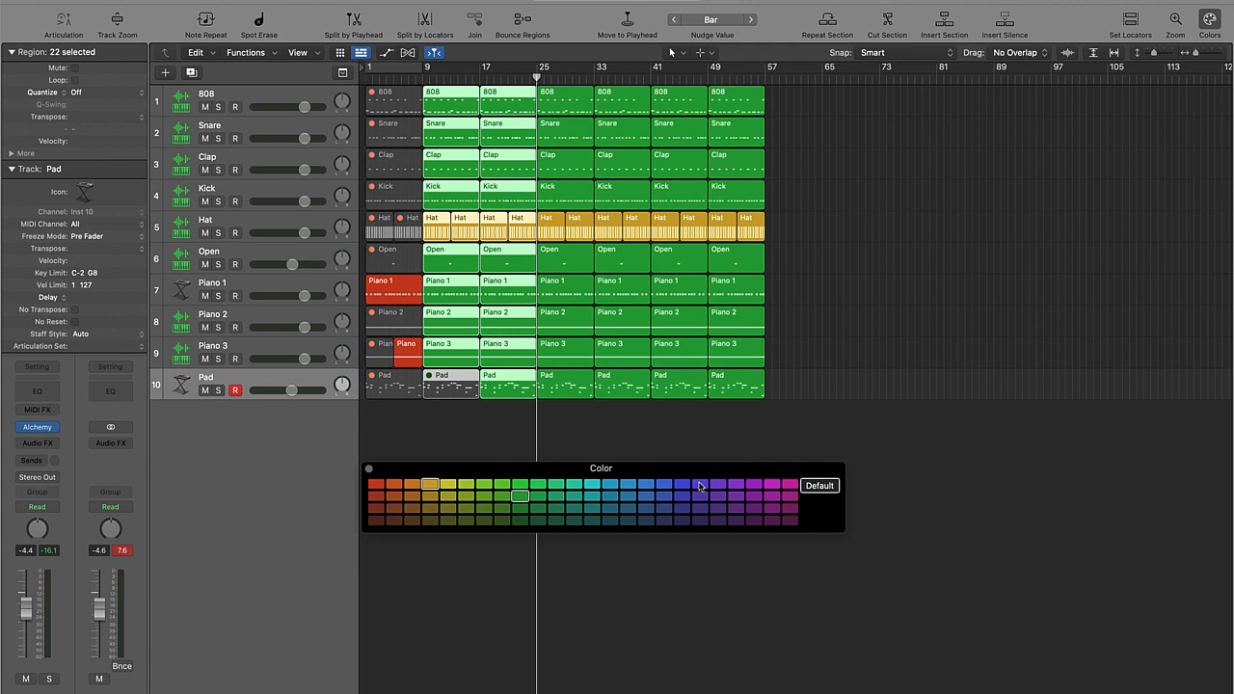
click(699, 485)
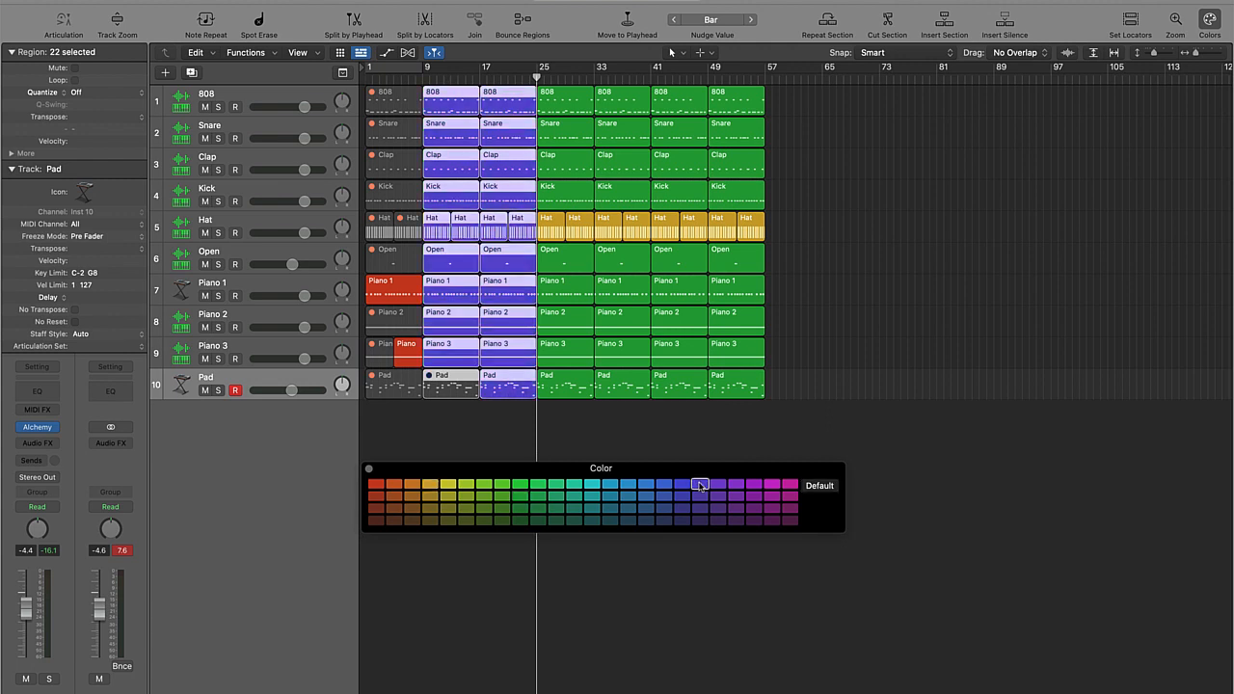
Try several blue shades on all regions from bar 25 to the end, settle on light blue, and close the color palette.
click(558, 430)
drag(558, 430, 854, 79)
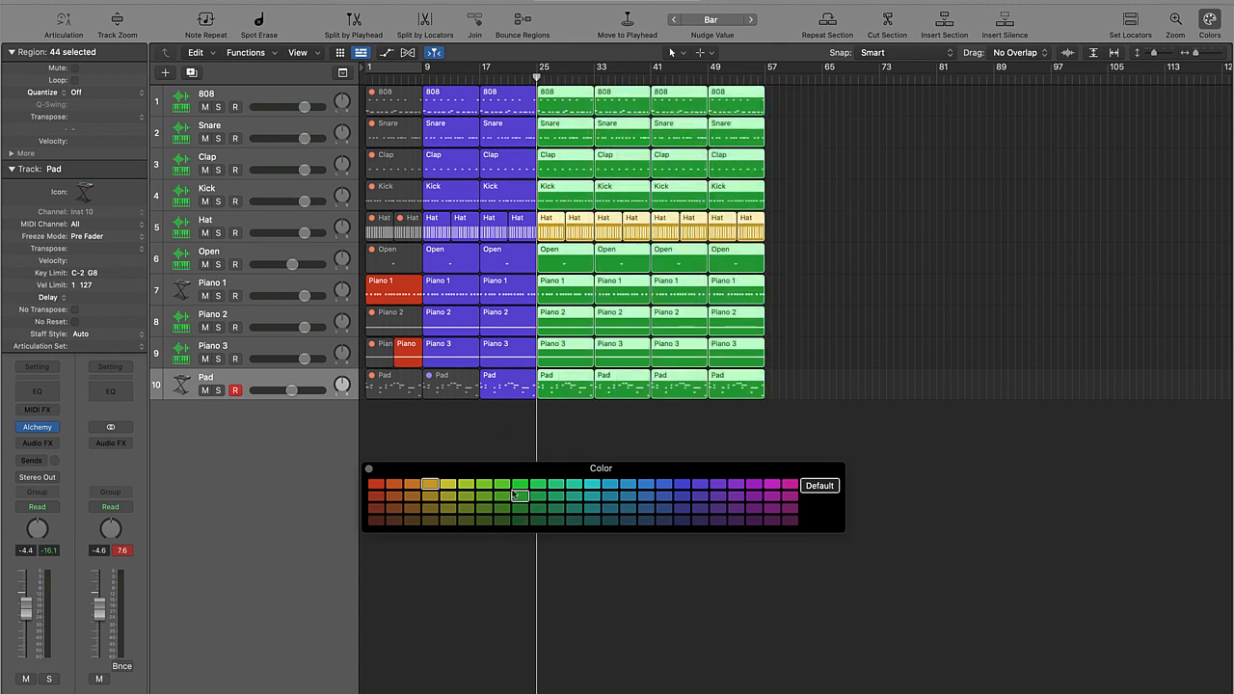
click(611, 485)
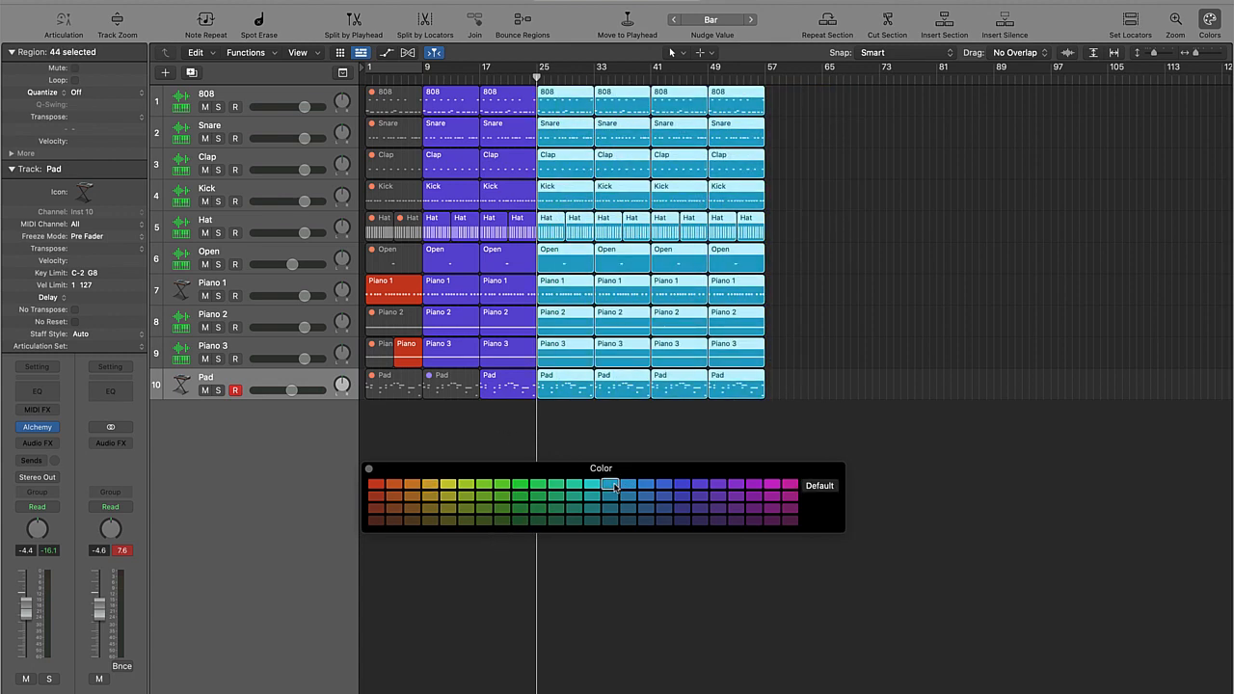
click(645, 485)
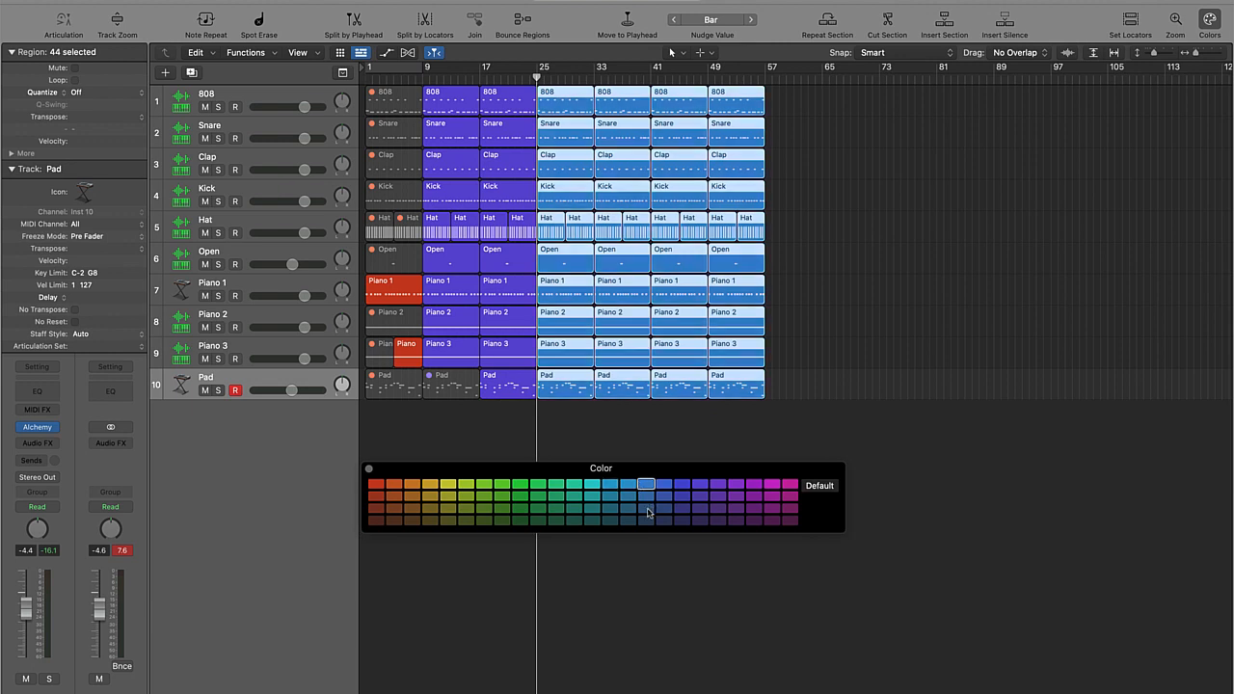
click(646, 510)
click(627, 497)
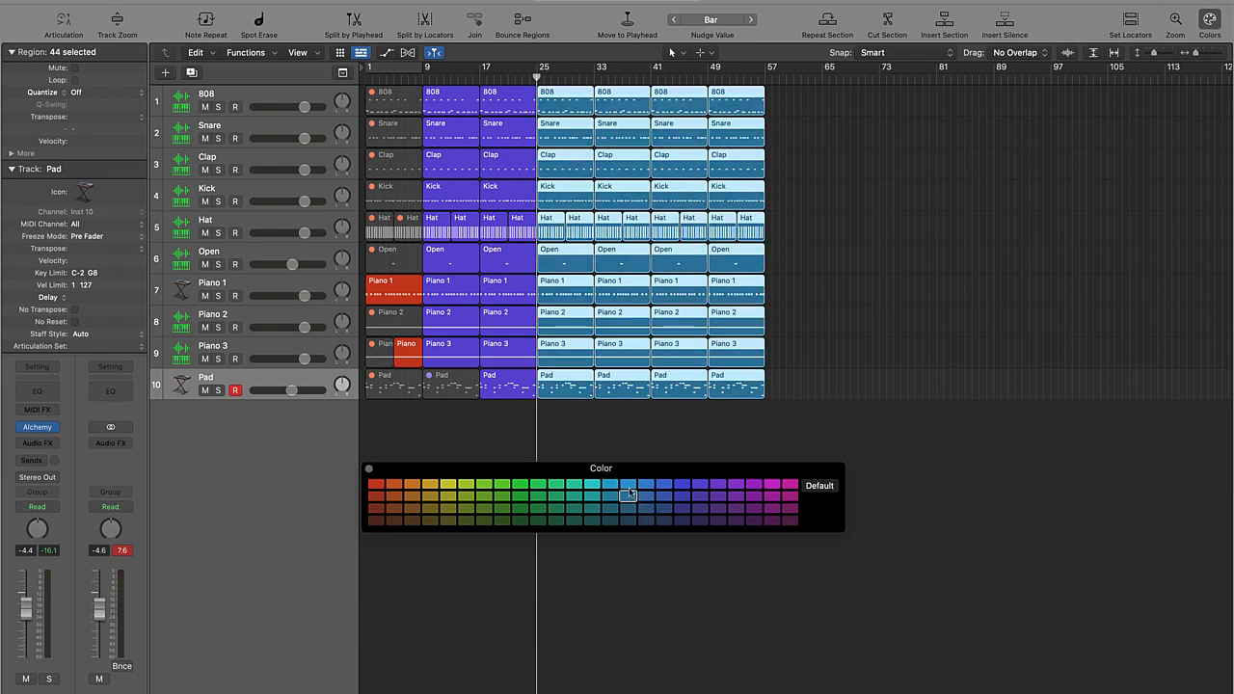
click(594, 485)
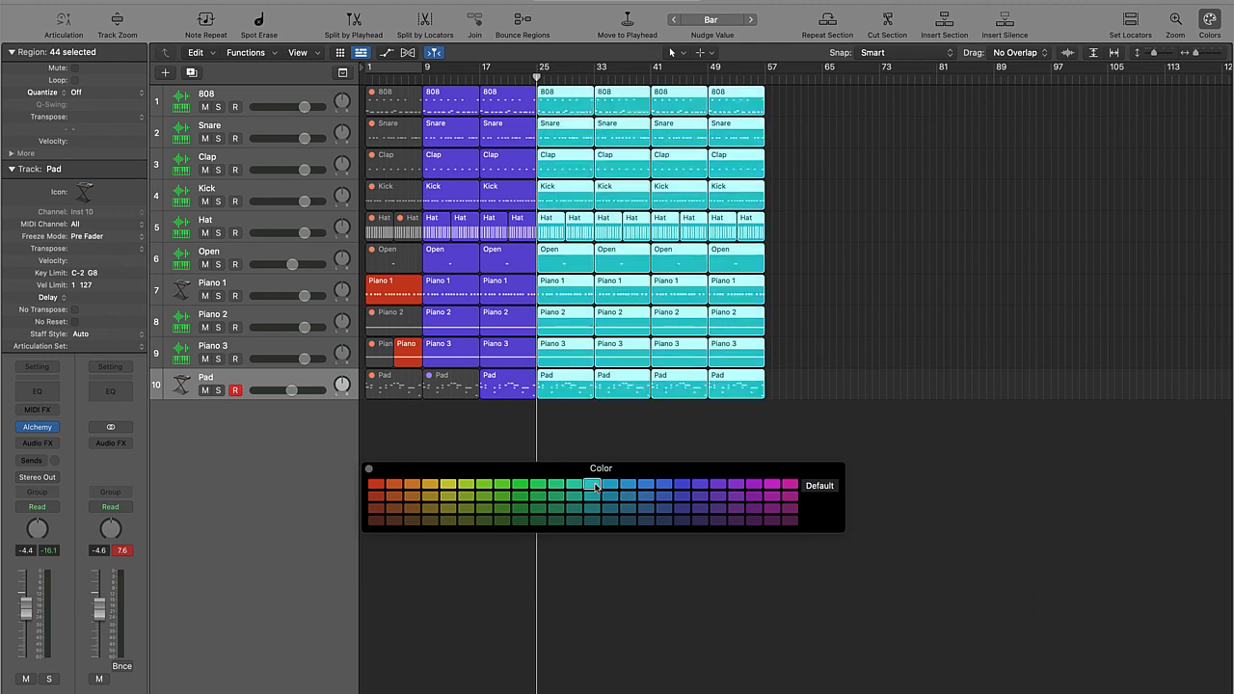
click(610, 485)
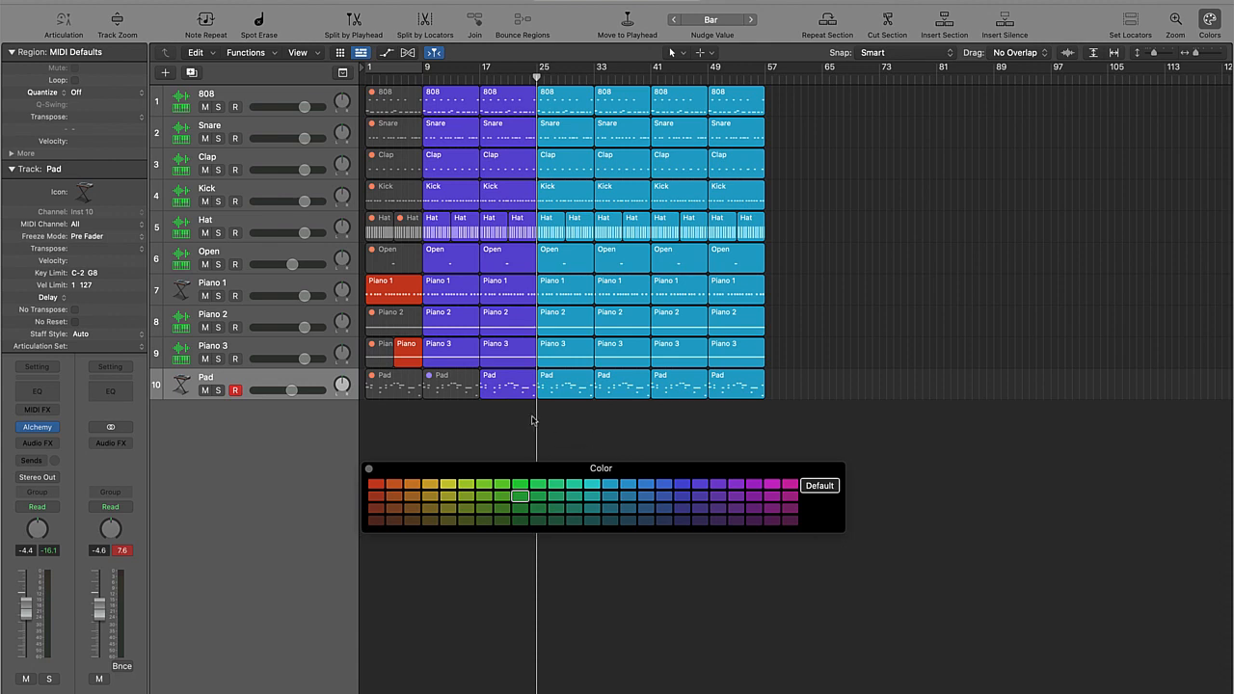
click(368, 470)
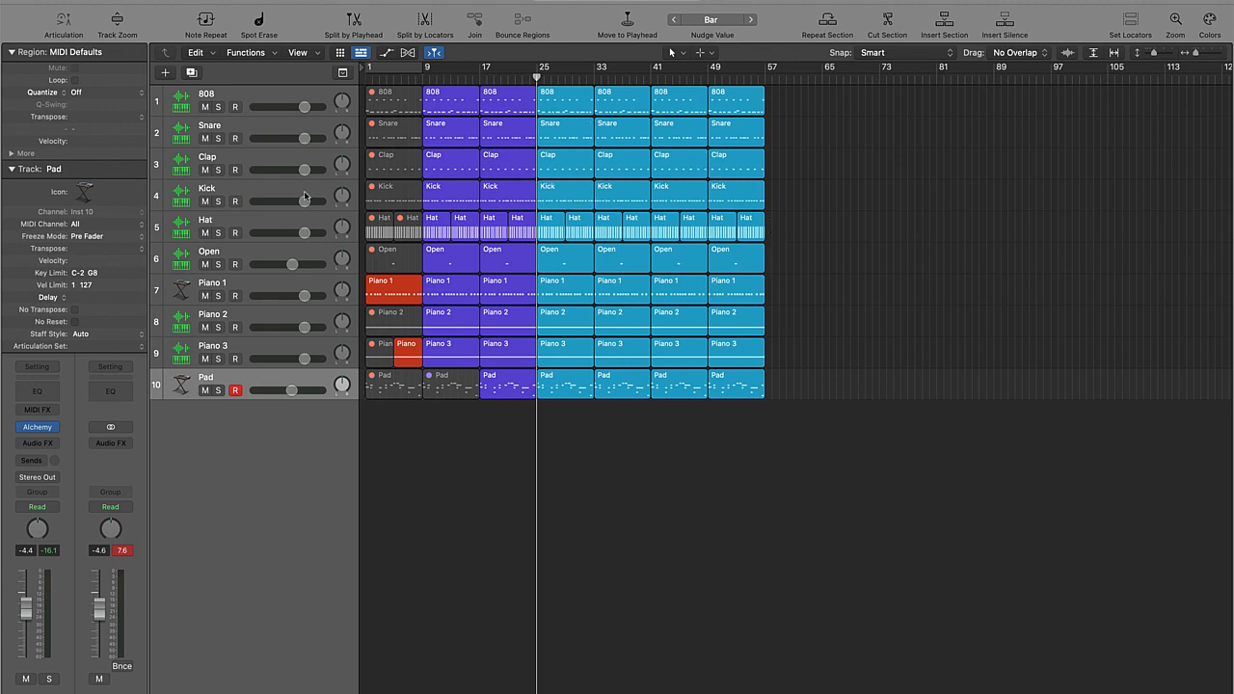
Move the Kick track directly below the 808 track and mute its regions at bars 25 and 33.
drag(256, 197, 245, 132)
click(651, 451)
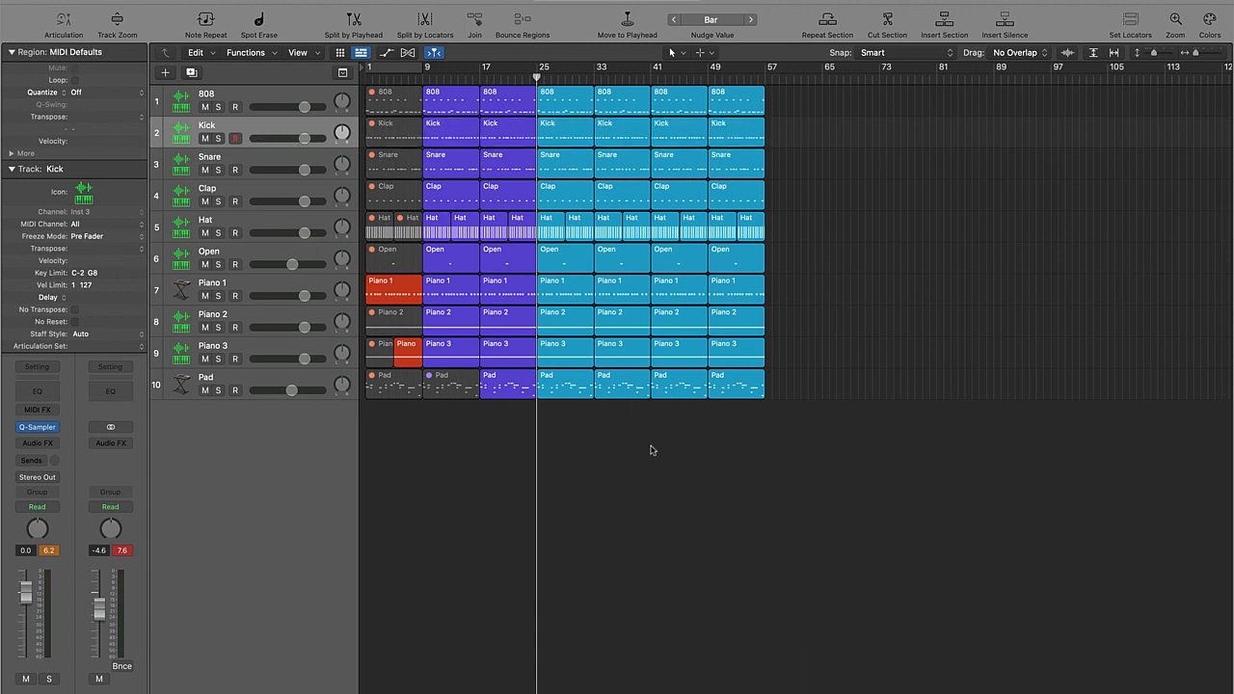
click(564, 140)
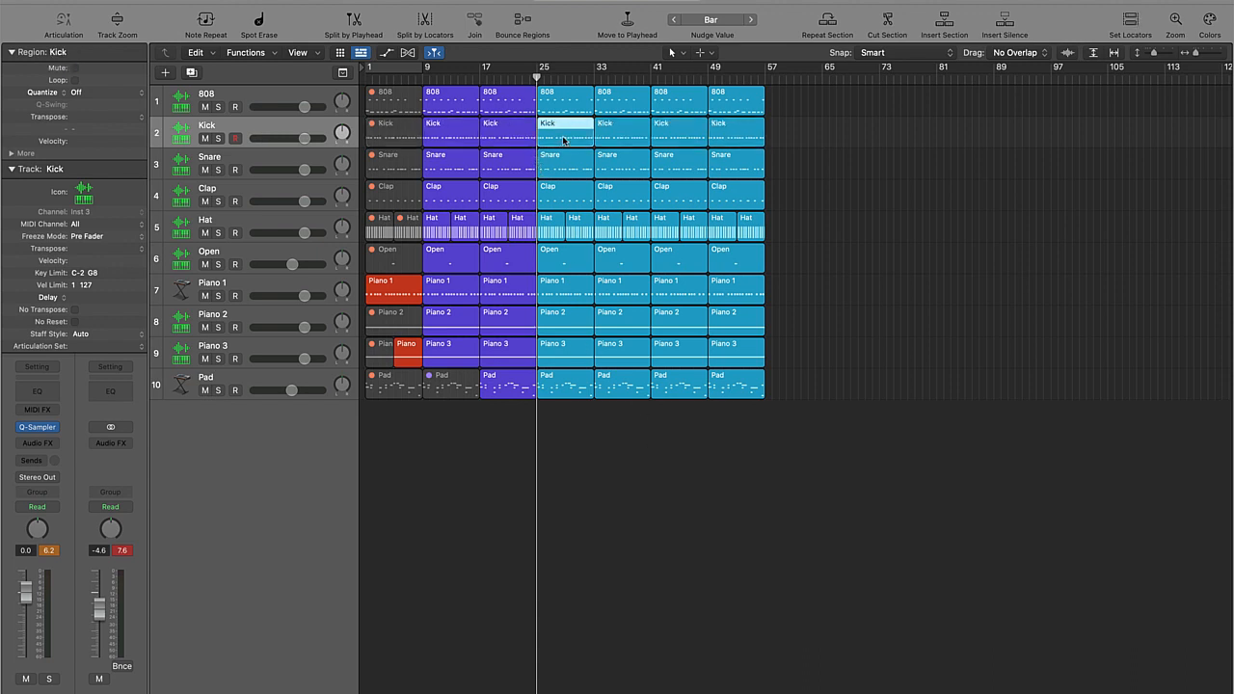
shift+click(625, 144)
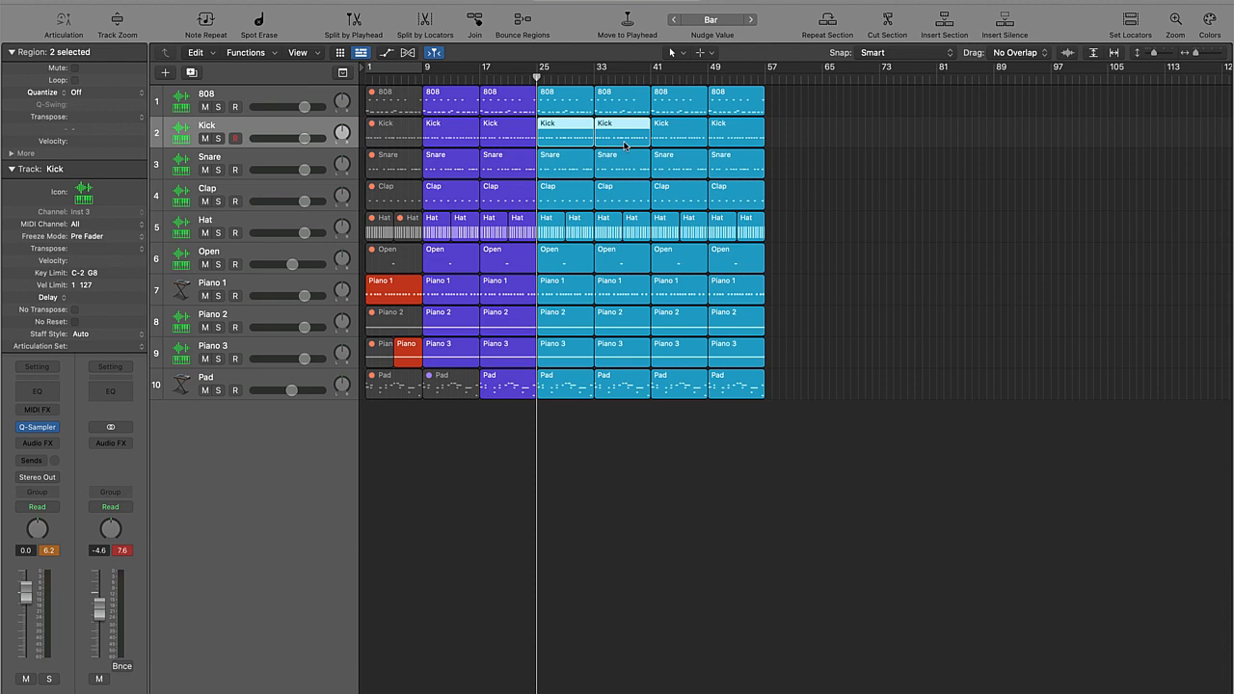
key(ctrl+m)
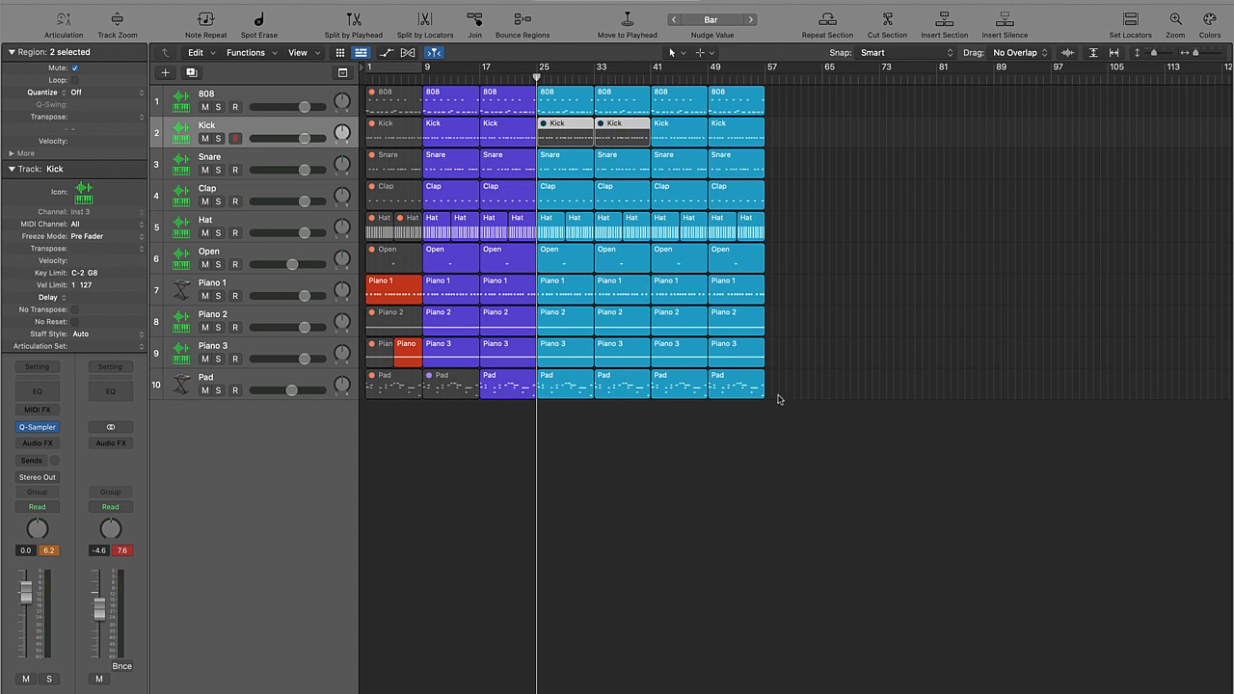
Mute the four Pad regions from bar 25 onward and unmute the Pad region at bar 9.
drag(777, 404, 555, 403)
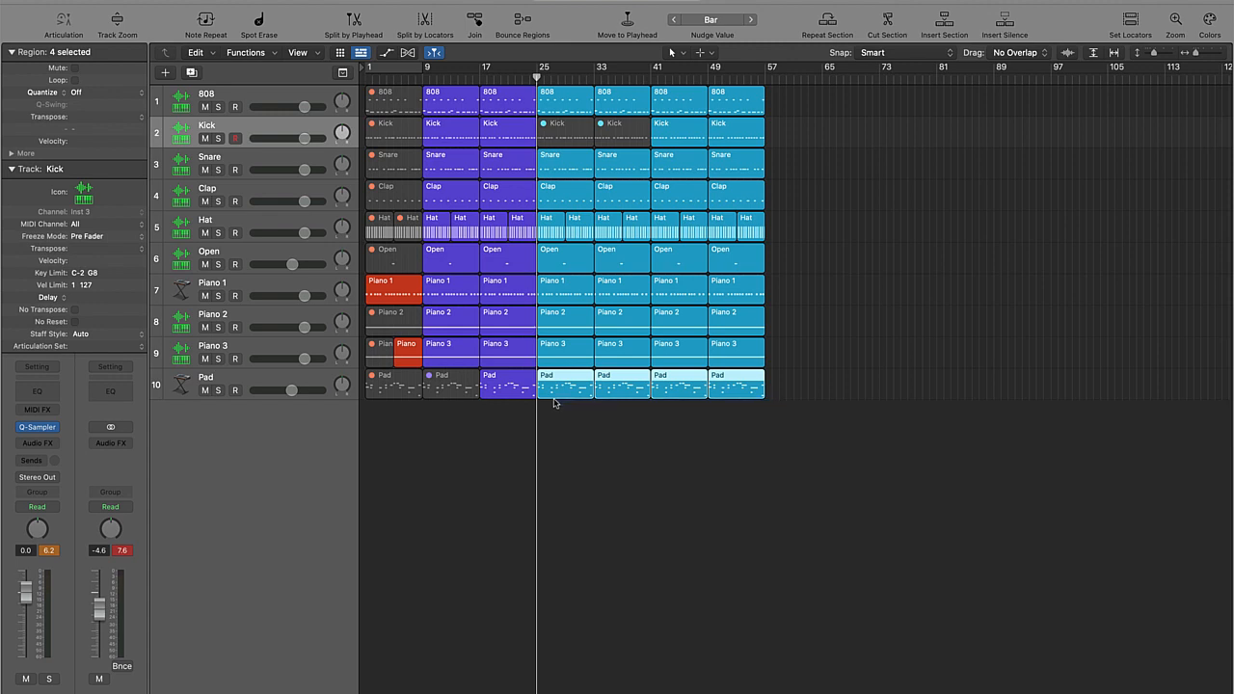
key(ctrl+m)
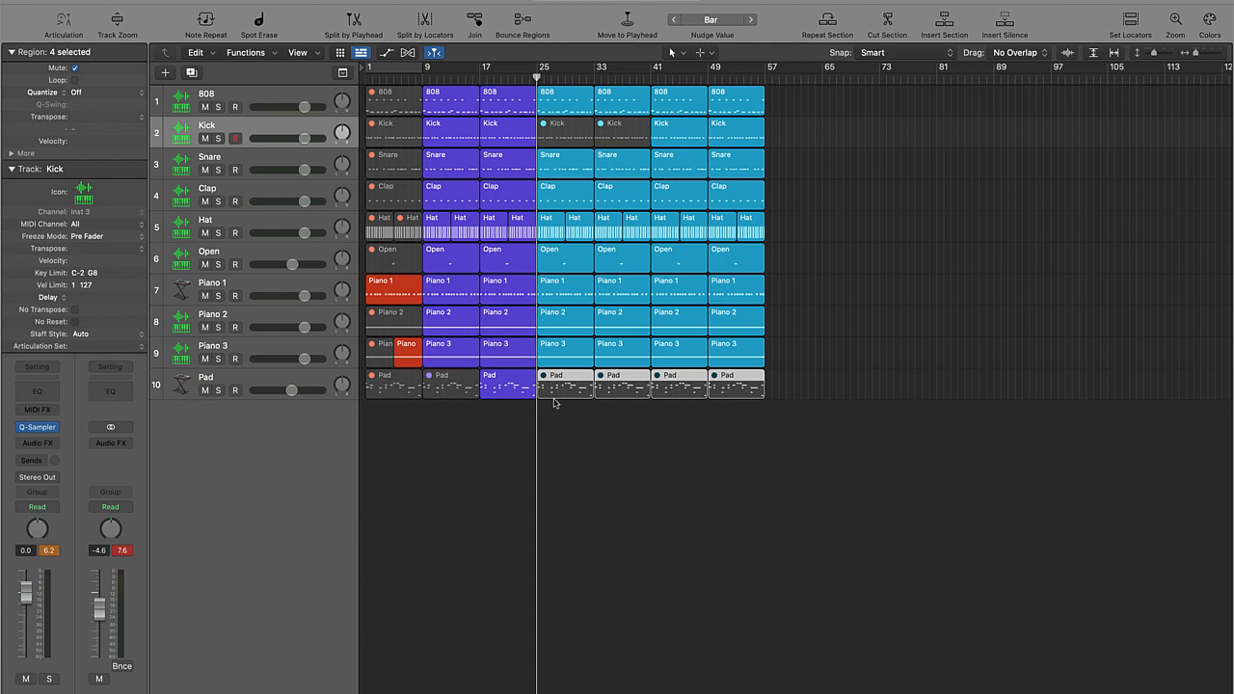
click(443, 388)
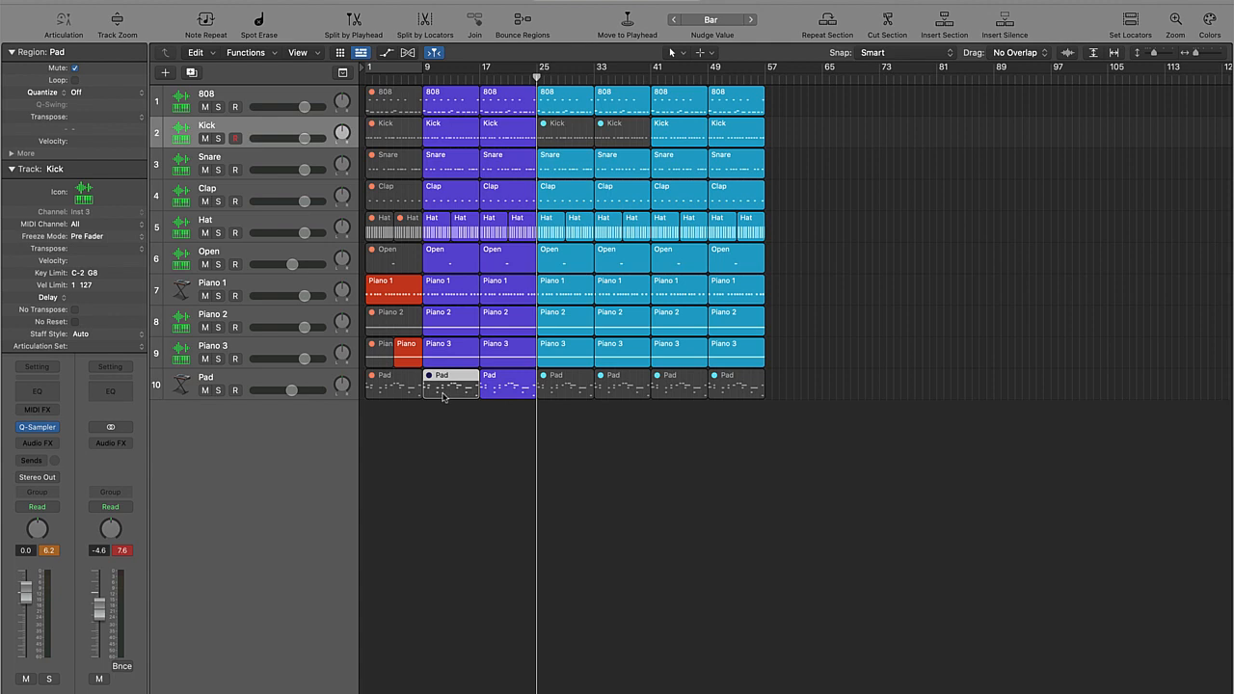
key(m)
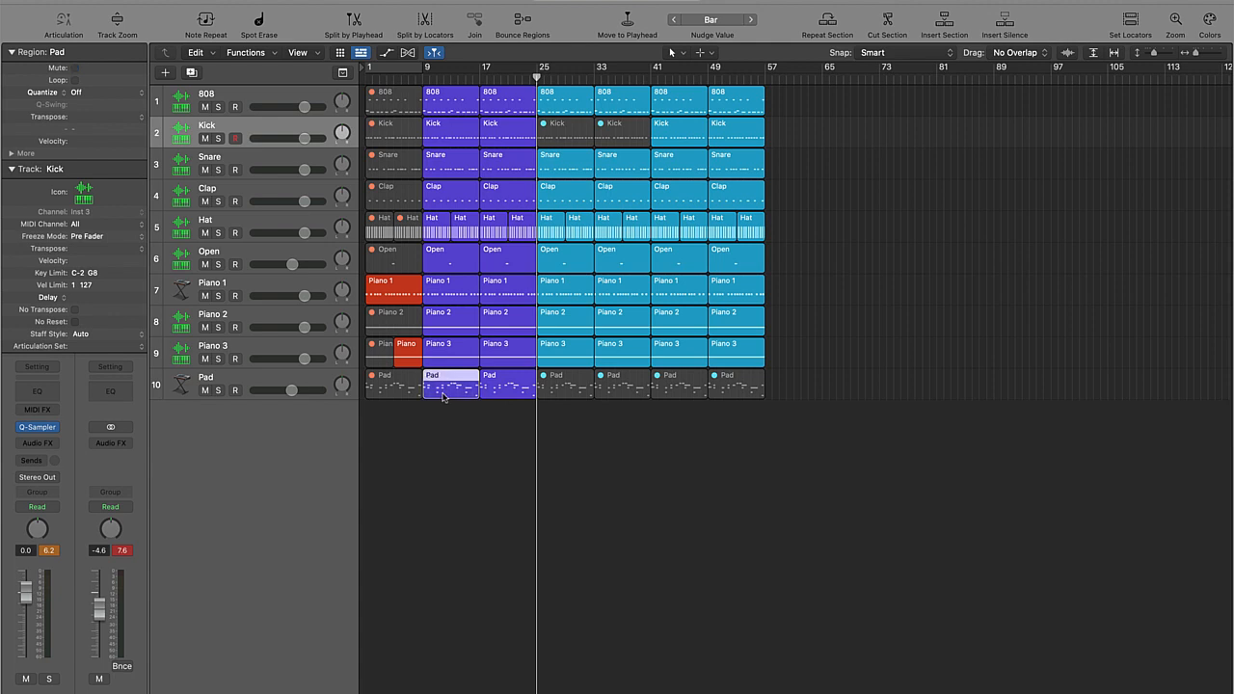
Mute the Piano 2 region at bar 9 and slightly raise the Piano 2 track's volume.
click(448, 329)
key(ctrl+m)
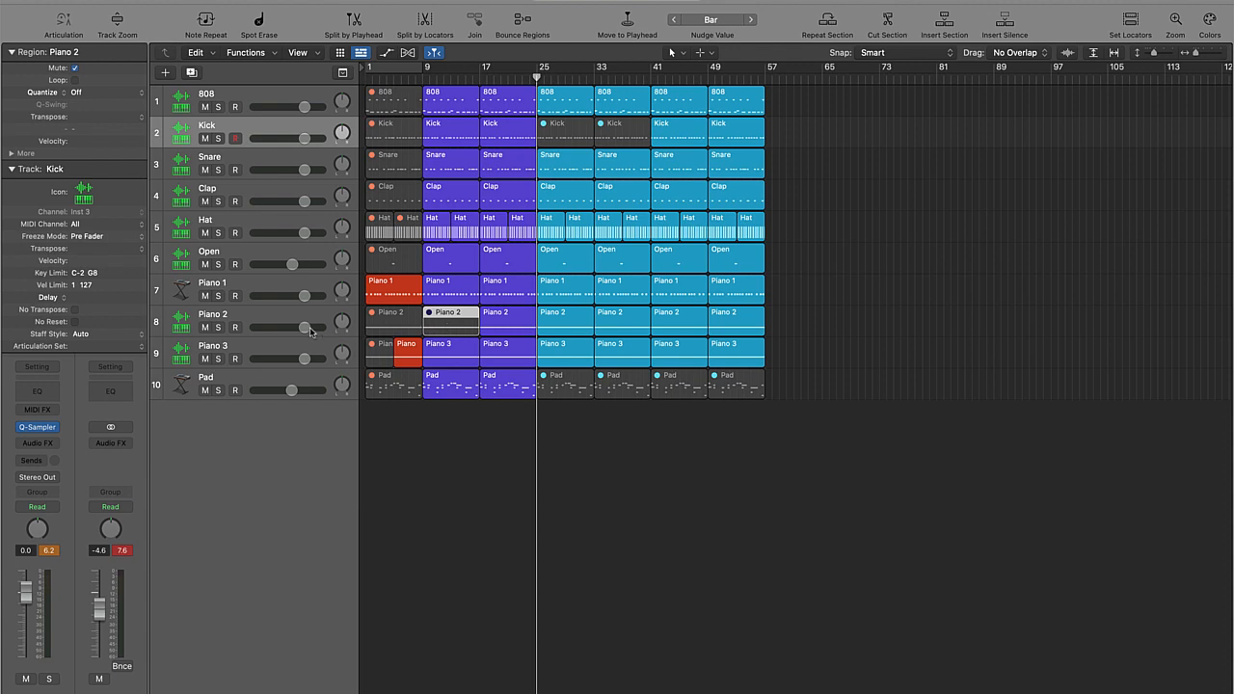
drag(304, 326, 313, 326)
click(591, 449)
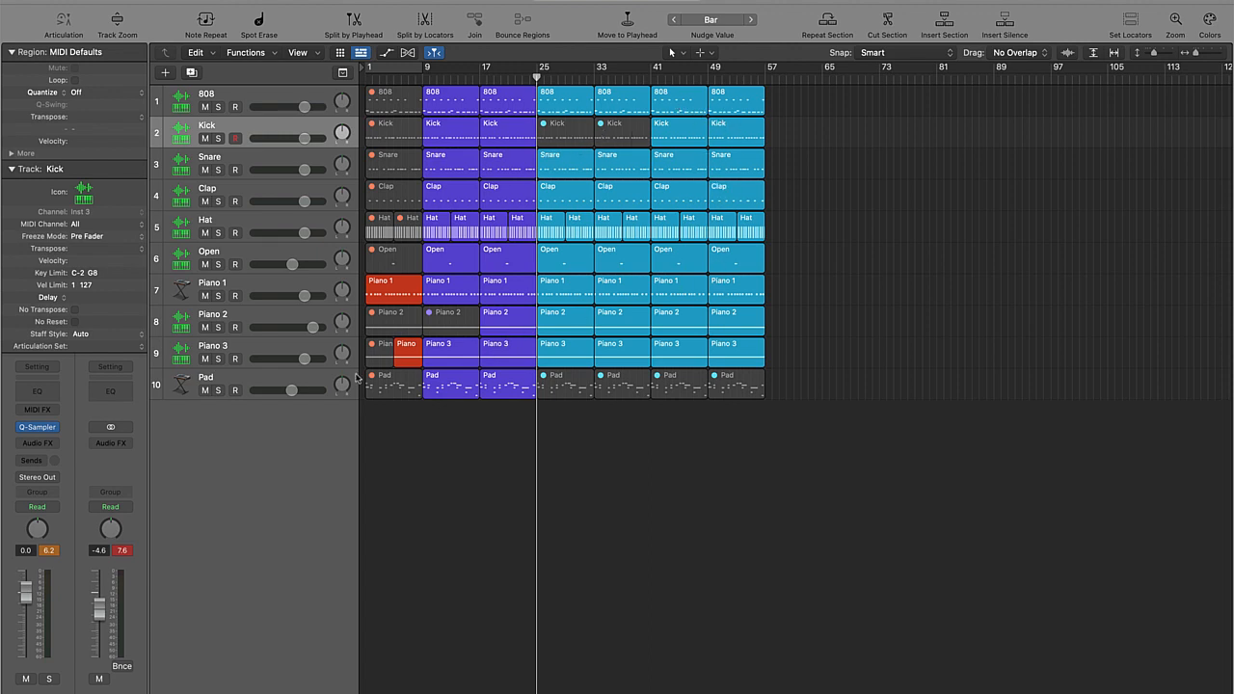
Mute the Piano 2 and Piano 3 regions at bars 25 and 33.
click(564, 315)
shift+click(619, 319)
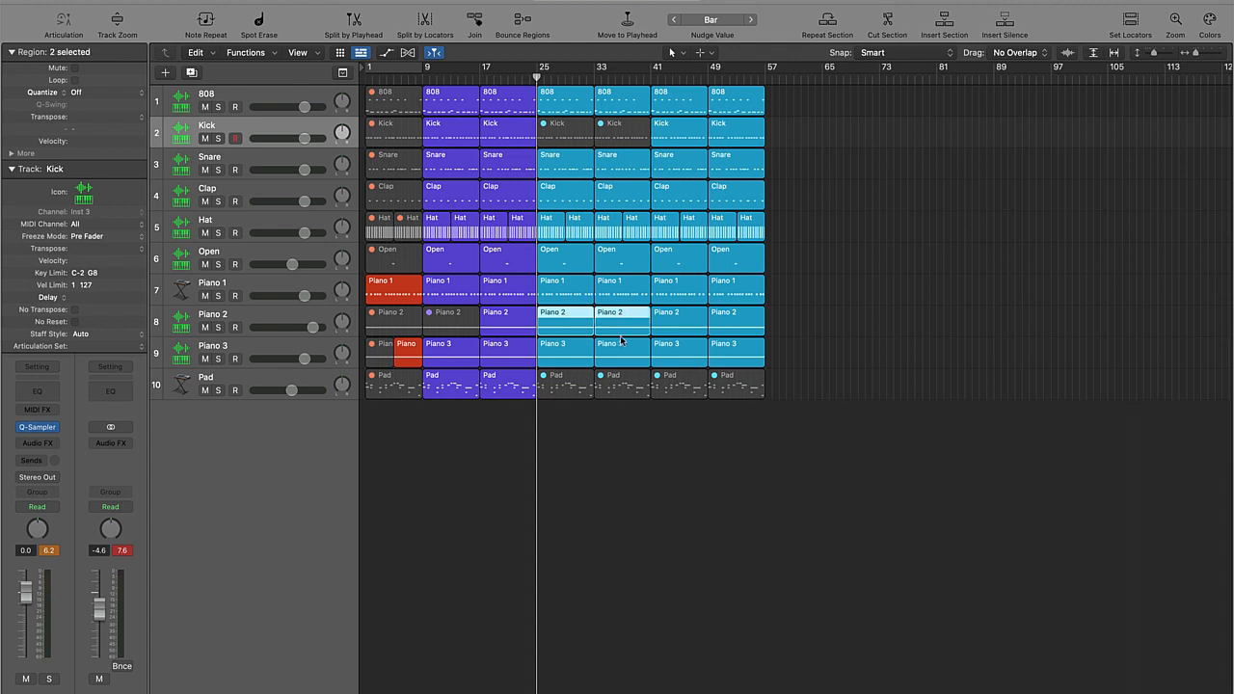
shift+click(619, 343)
shift+click(552, 349)
key(ctrl+m)
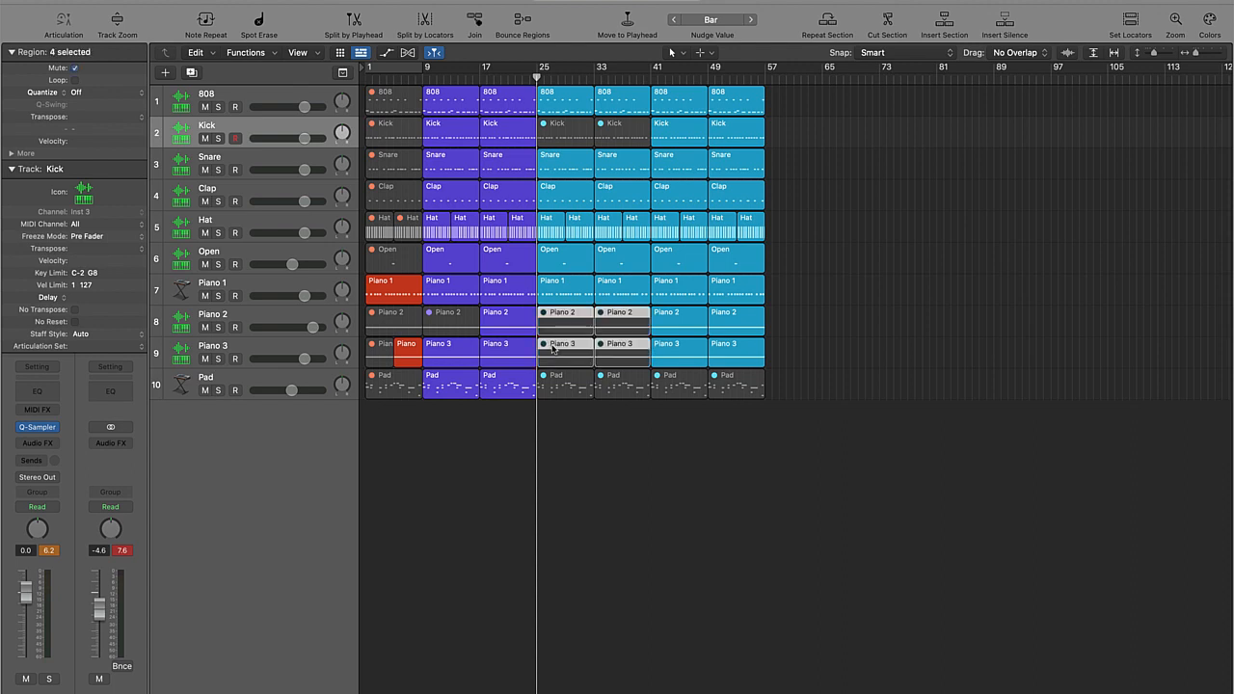
click(657, 463)
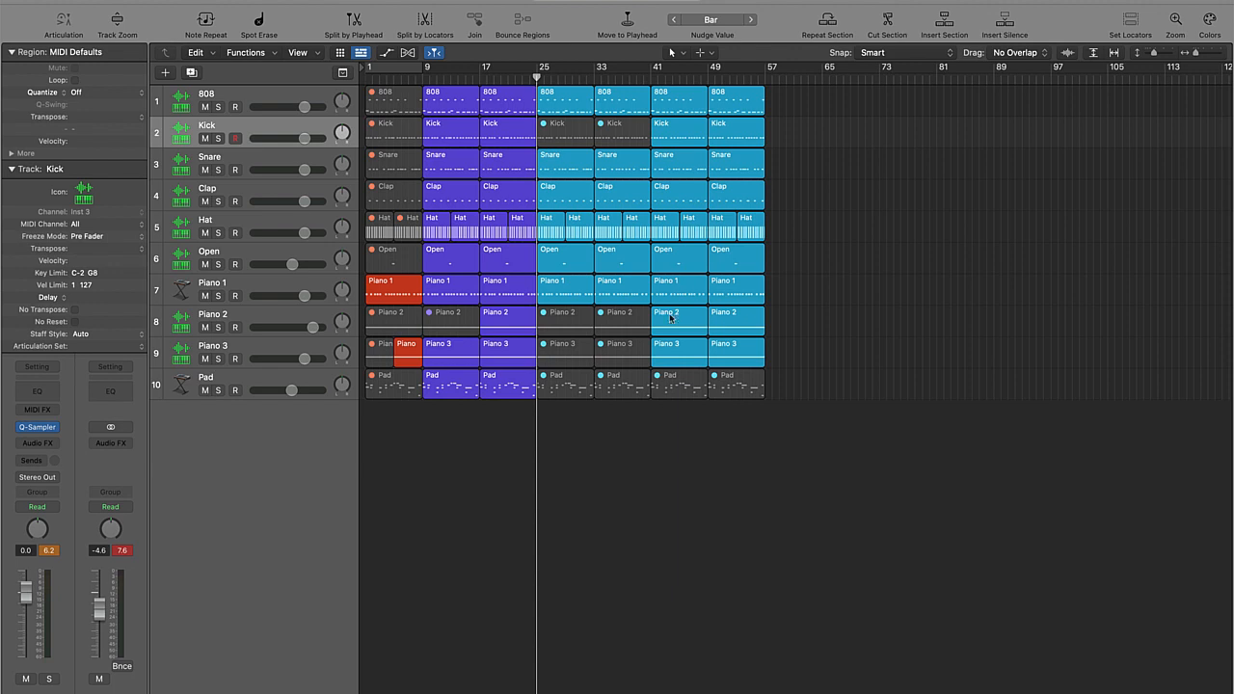
Unmute the Piano 2 region at bar 33 and mute the Piano 1 region there instead.
click(622, 313)
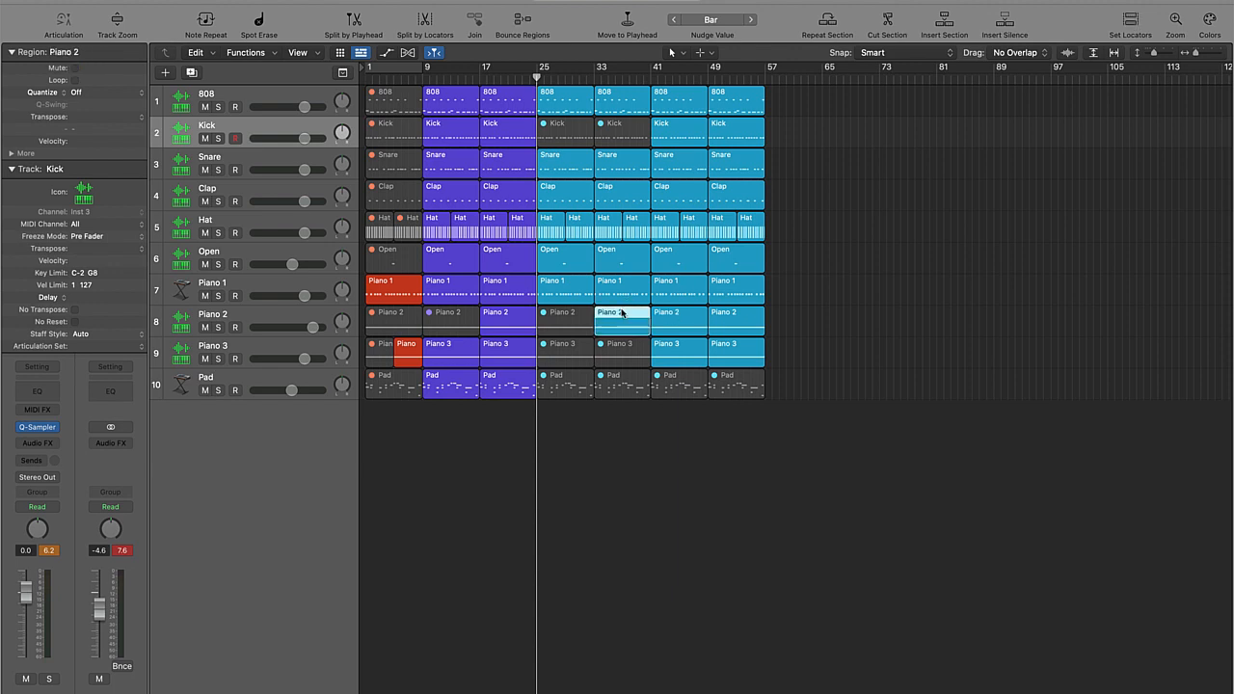
click(624, 289)
key(ctrl+m)
Mute the Piano 1 region at bar 41 and the Piano 2 regions at bars 41 and 49, and clear the selection.
click(679, 290)
shift+click(679, 321)
shift+click(733, 321)
key(ctrl+m)
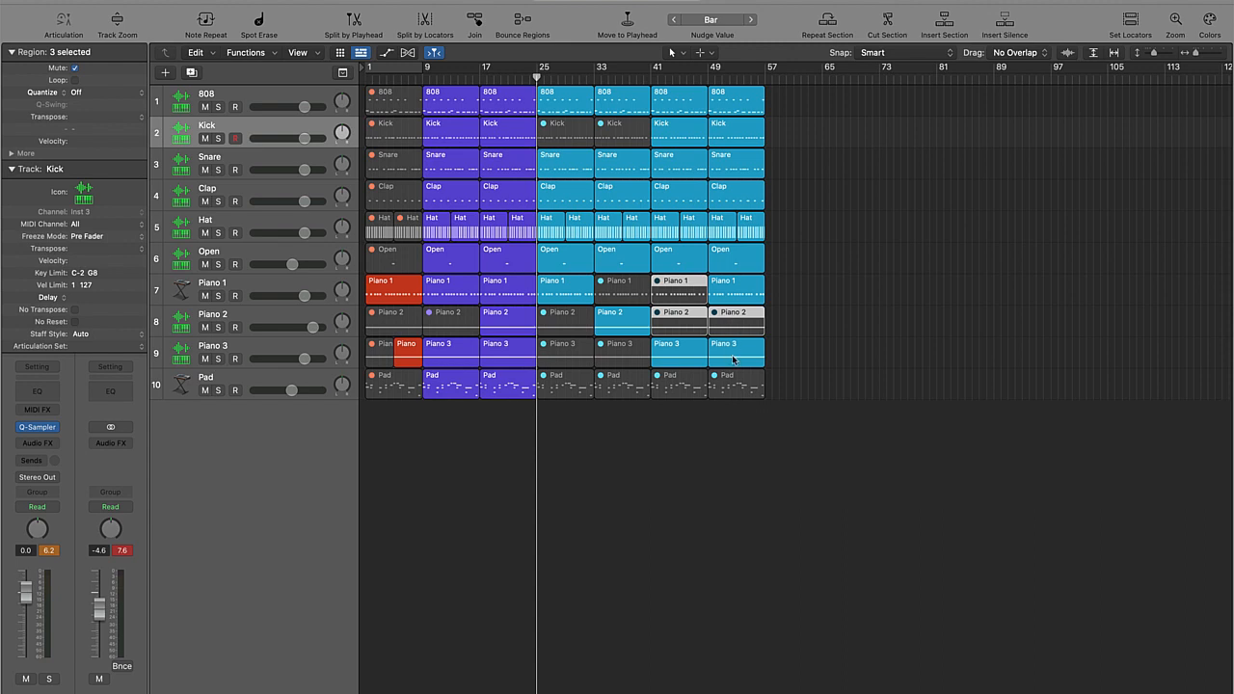
click(701, 485)
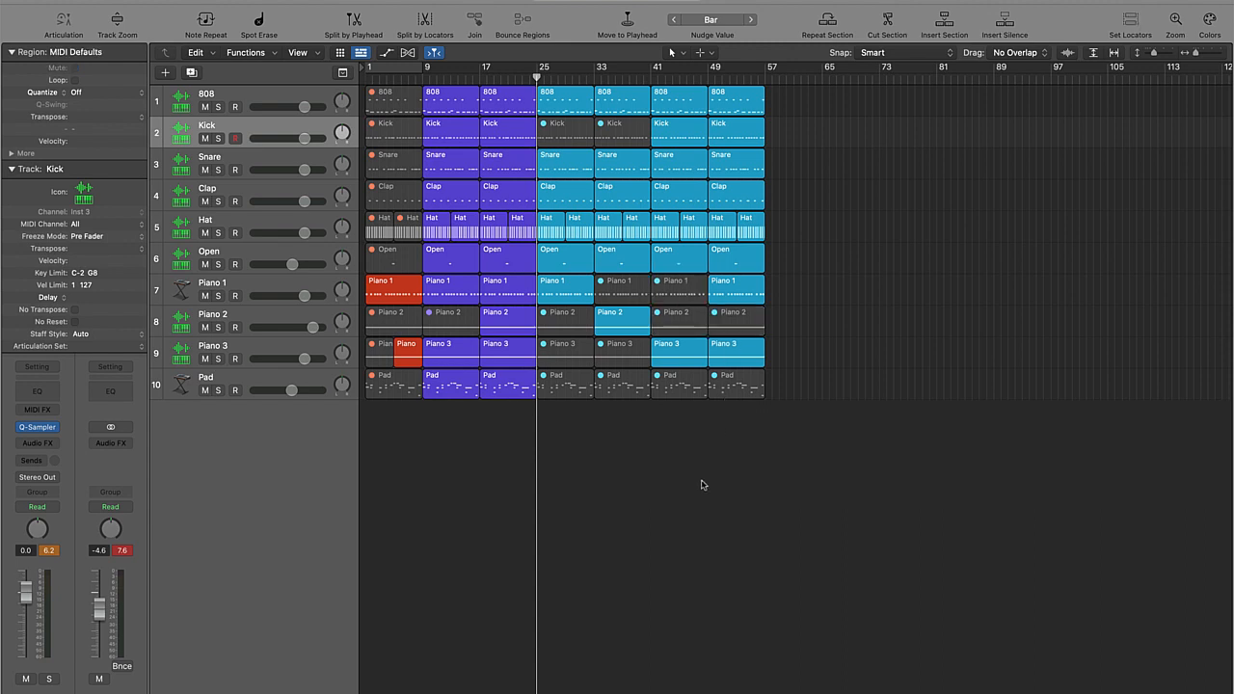
Audition the transition into the light blue section, starting playback one bar before bar 25.
key(comma)
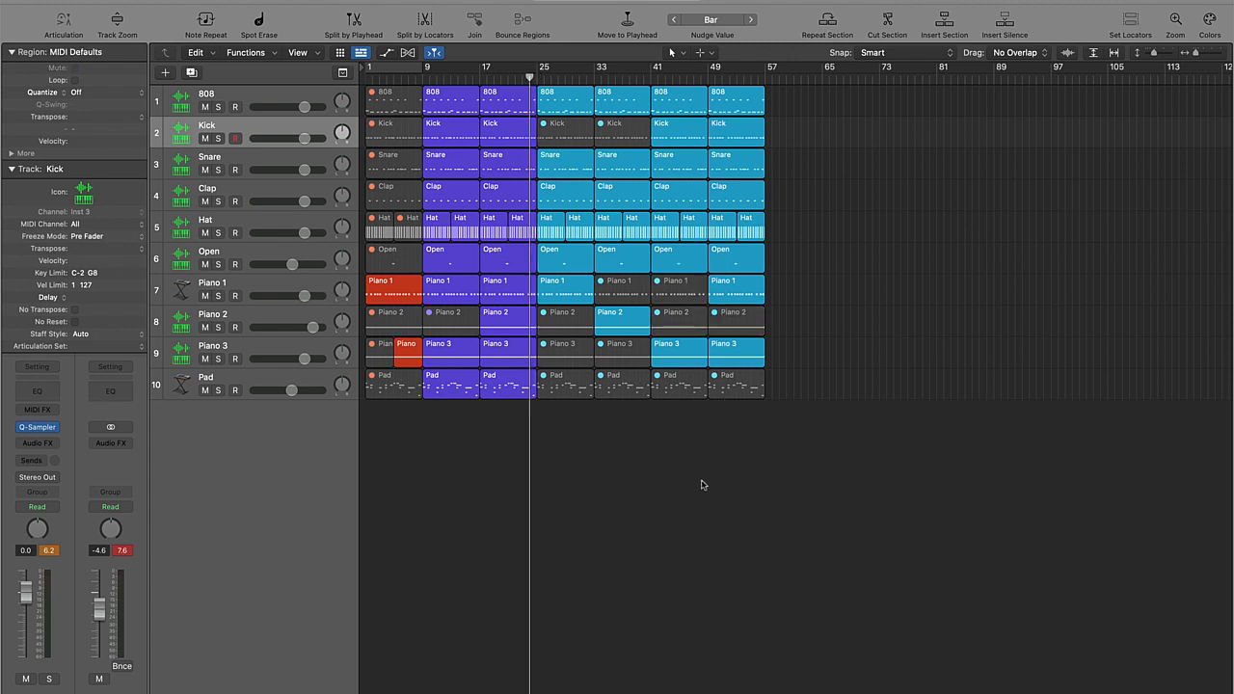
key(space)
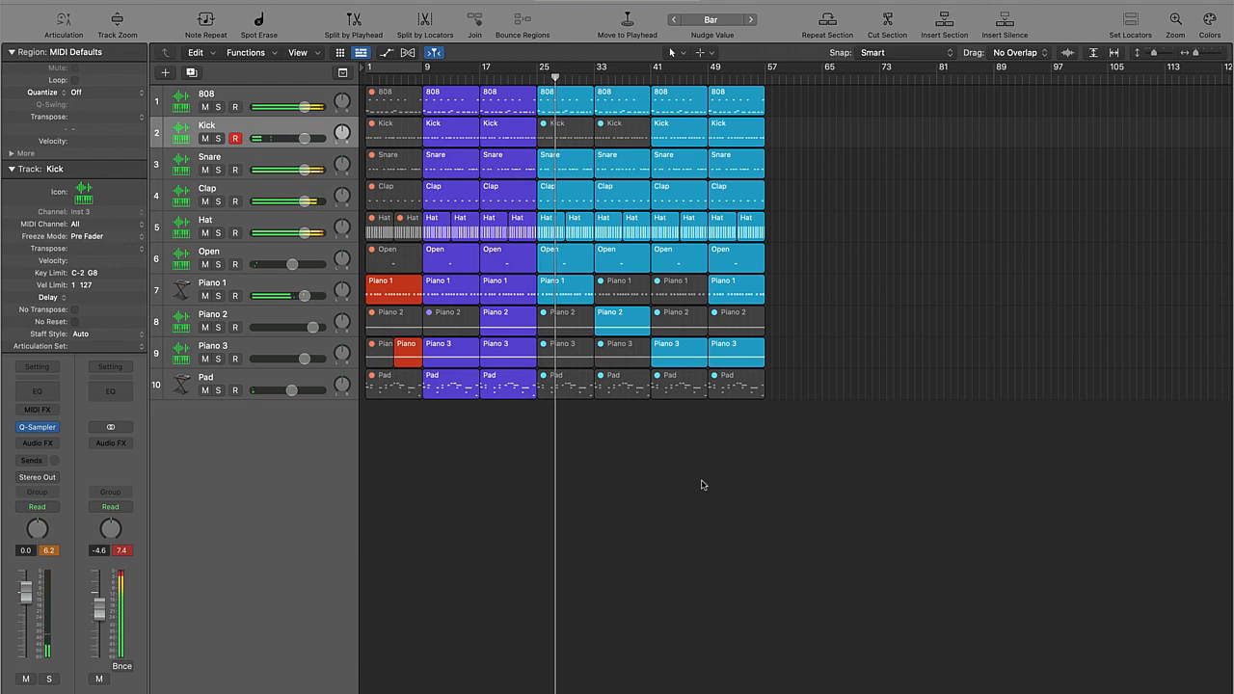
key(super+Right)
key(super+Right)
key(super+Right)
key(super+Right)
scroll(703, 481, left, 3)
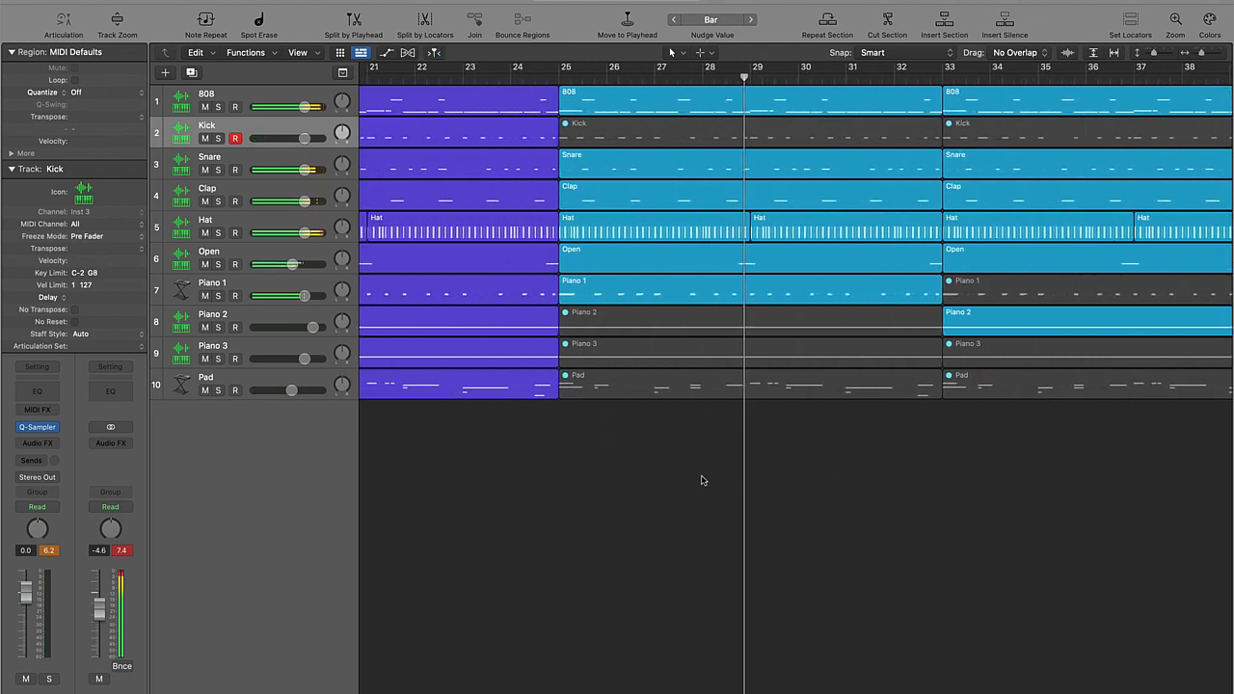
Open the Pad region that starts at bar 17 in the Piano Roll and mute its last two notes in bar 24.
click(542, 393)
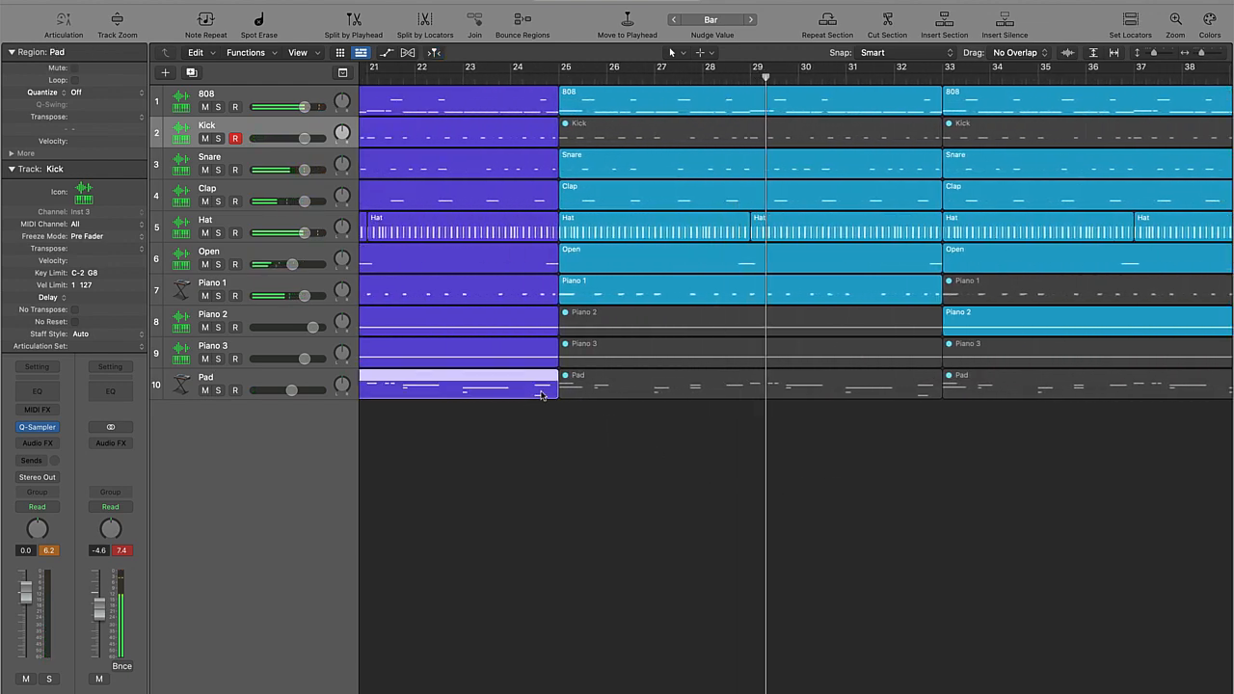
double_click(542, 393)
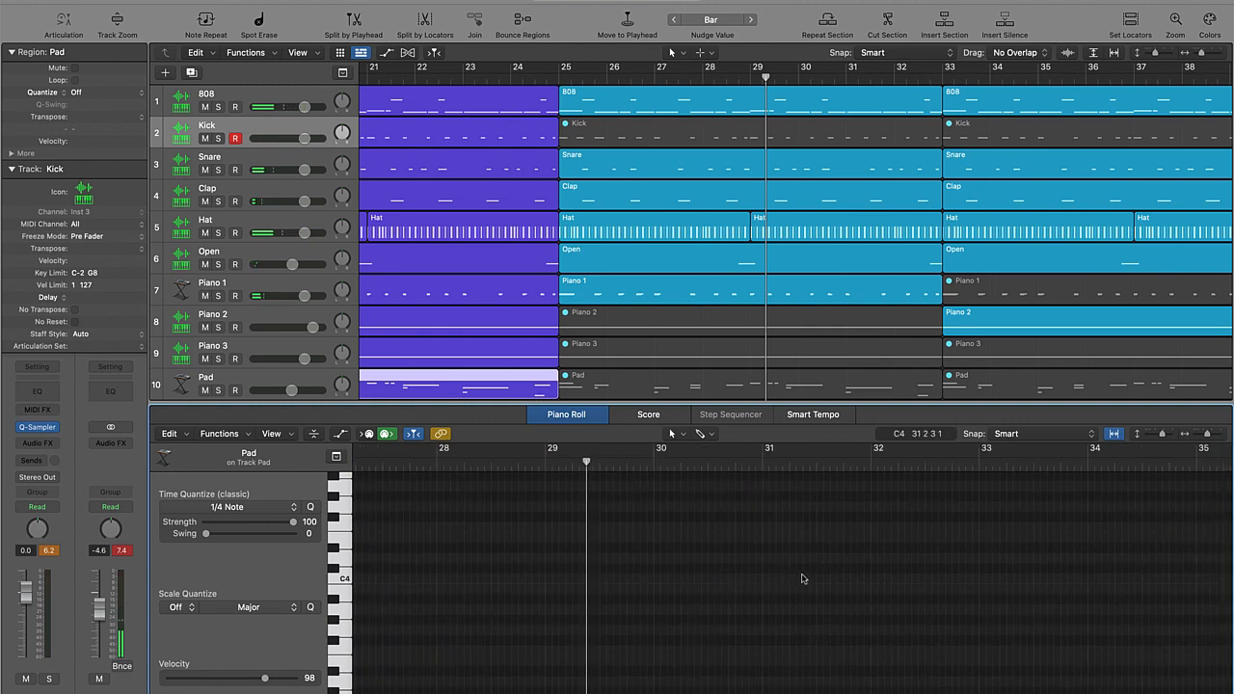
scroll(804, 580, left, 8)
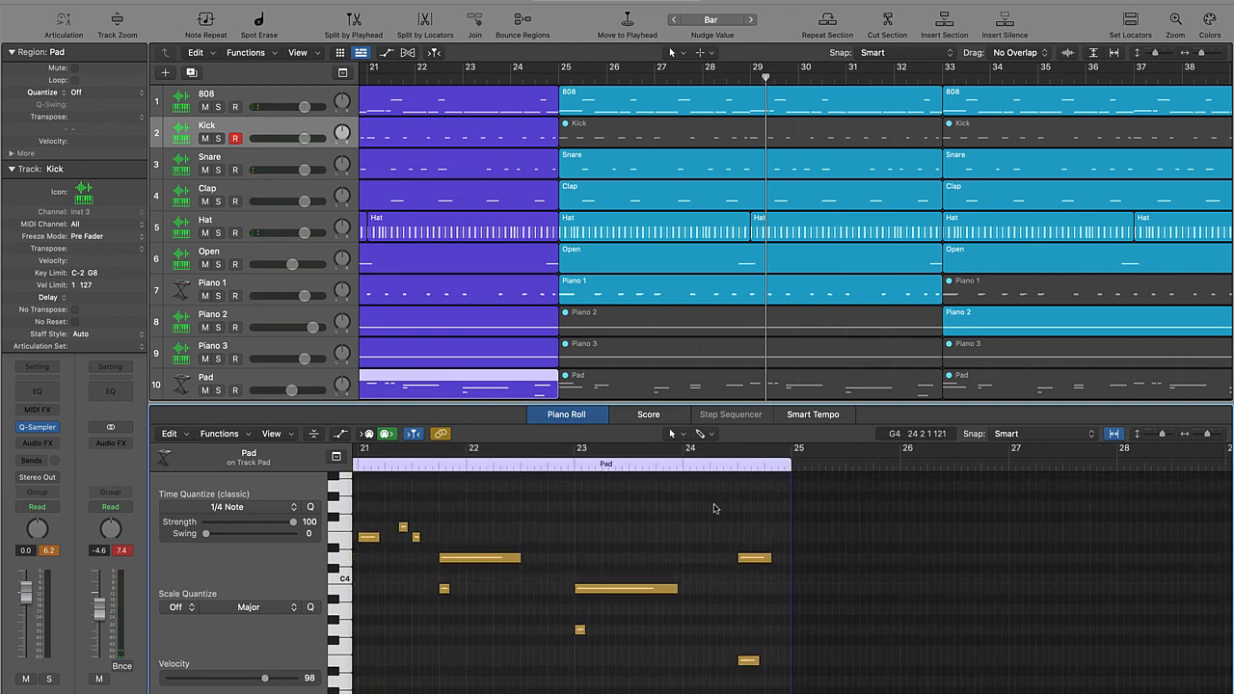
drag(714, 508, 790, 692)
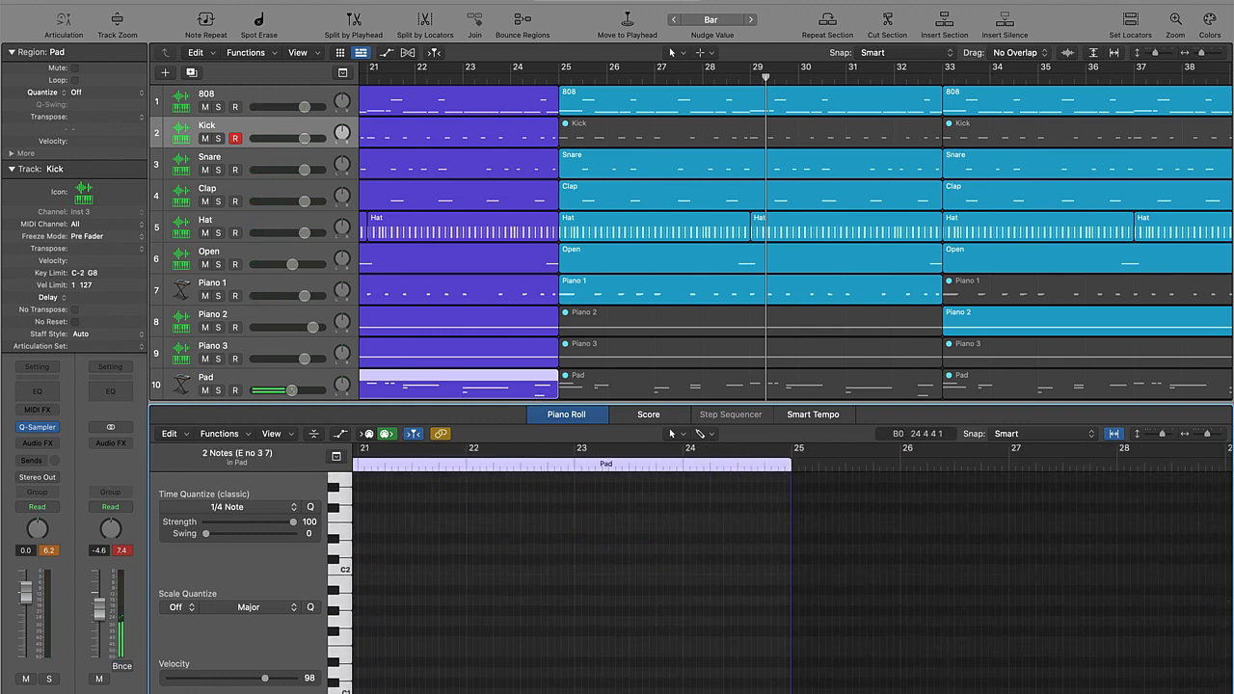
scroll(757, 603, up, 10)
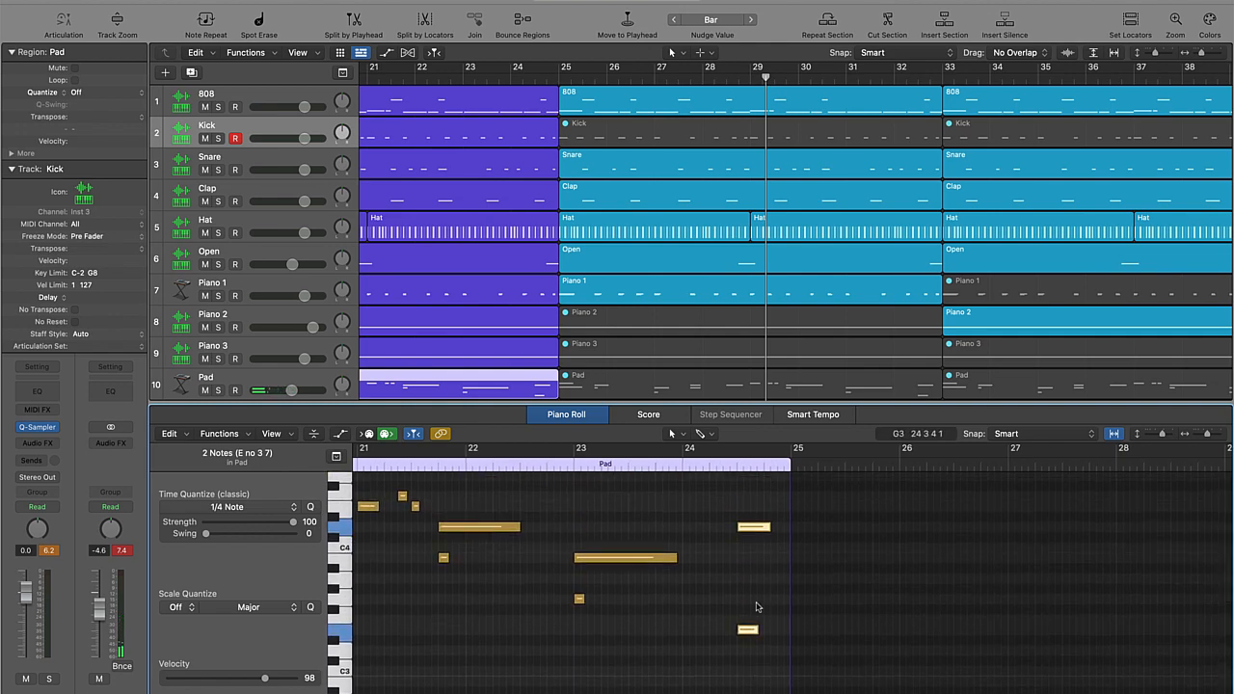
scroll(756, 606, left, 5)
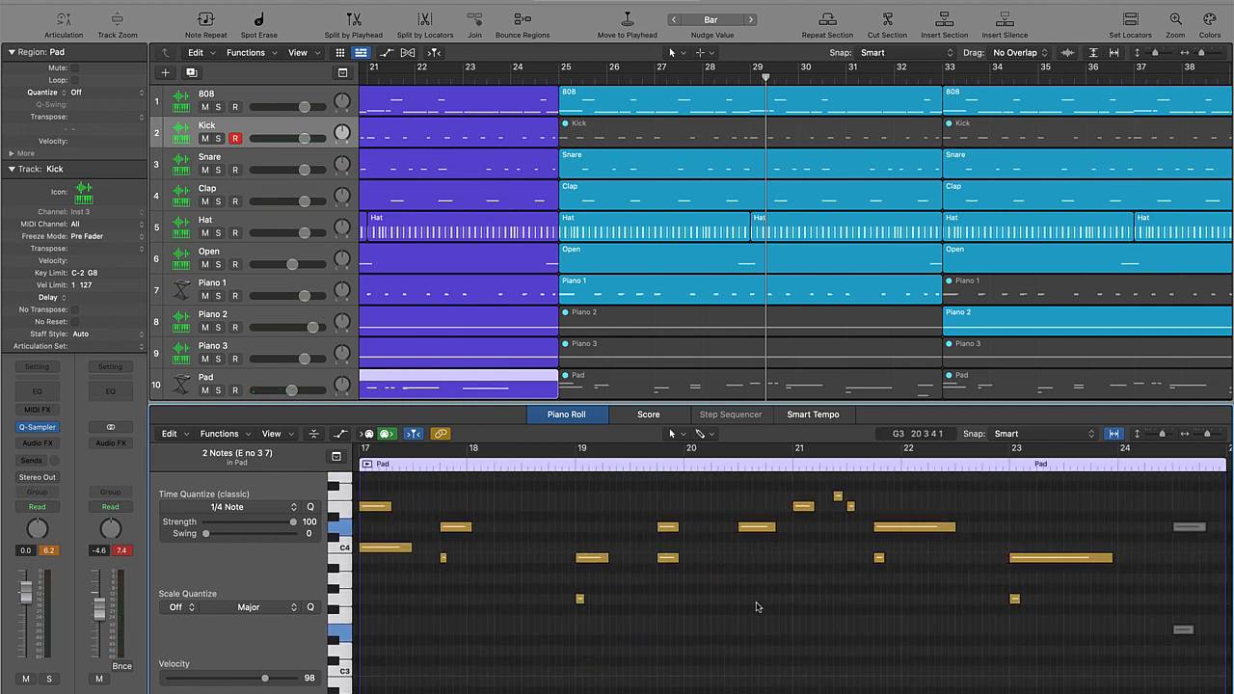
Close the Piano Roll, audition the transition from bar 24 into the light blue section, and clear the selection.
key(p)
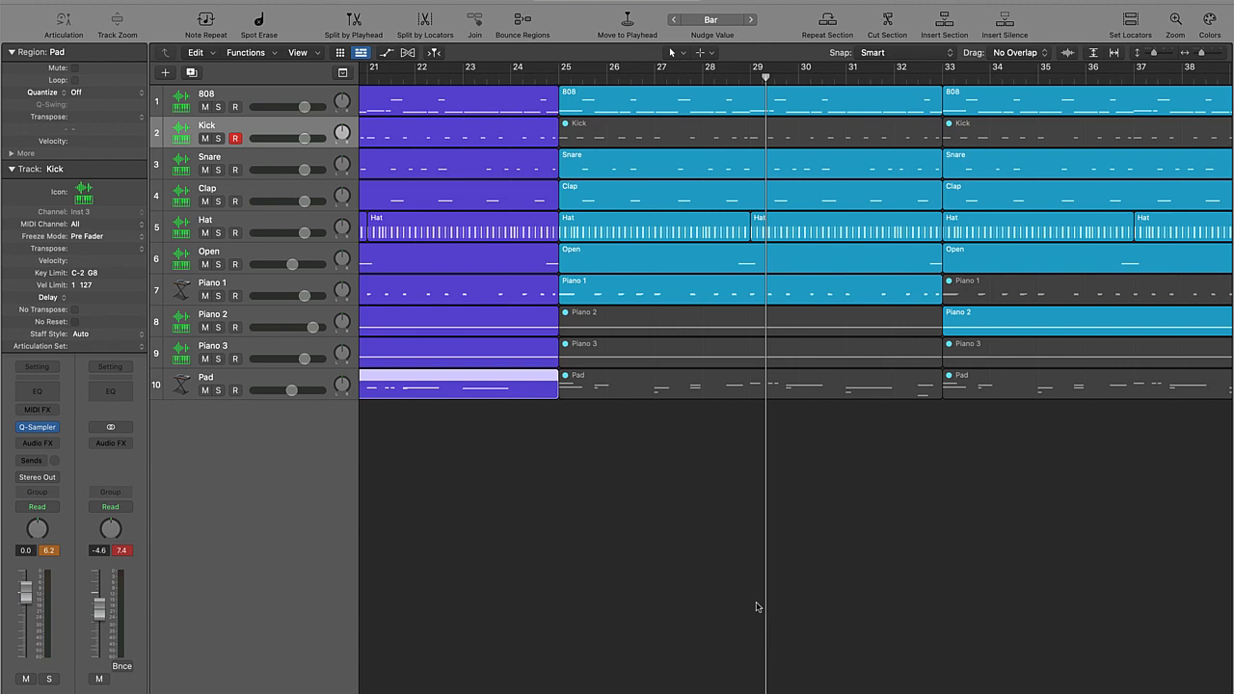
scroll(756, 608, down, 1)
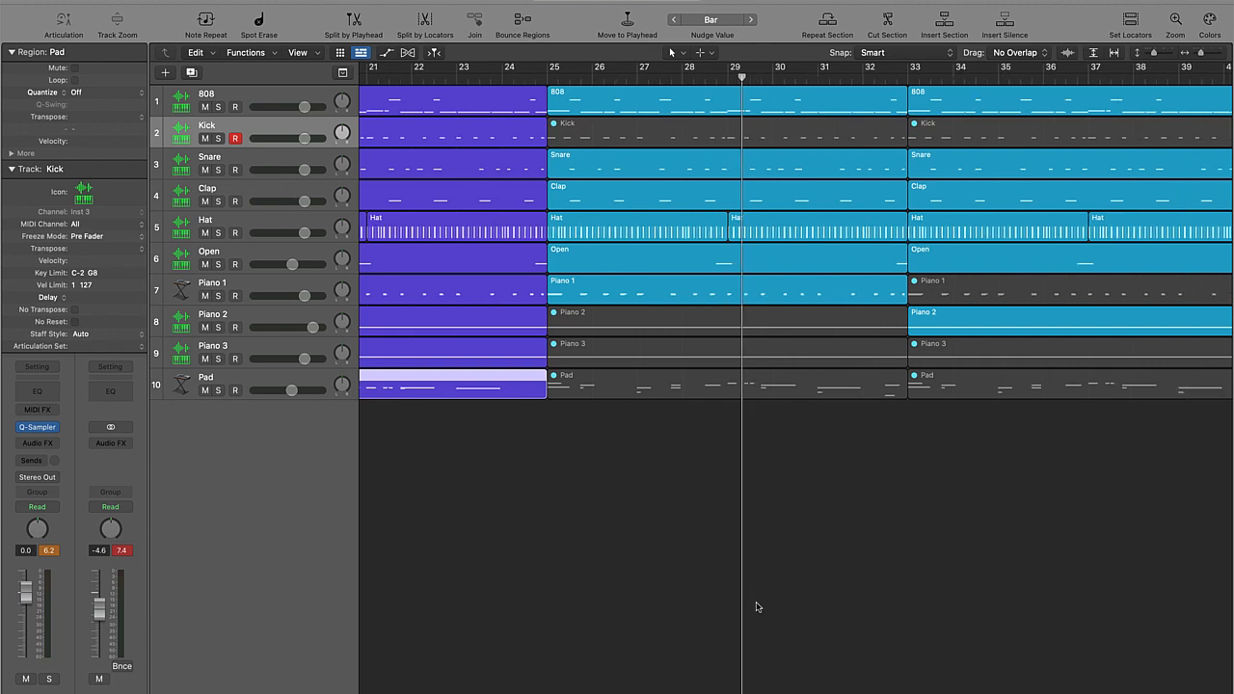
scroll(757, 607, left, 2)
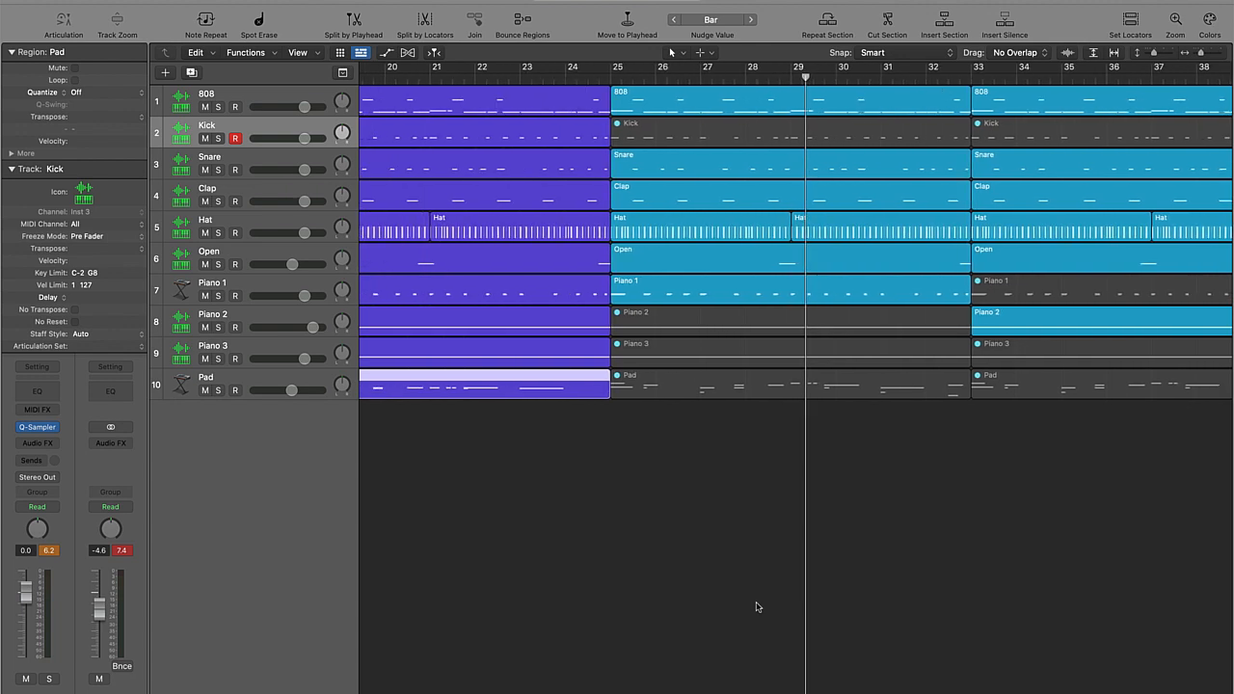
double_click(568, 75)
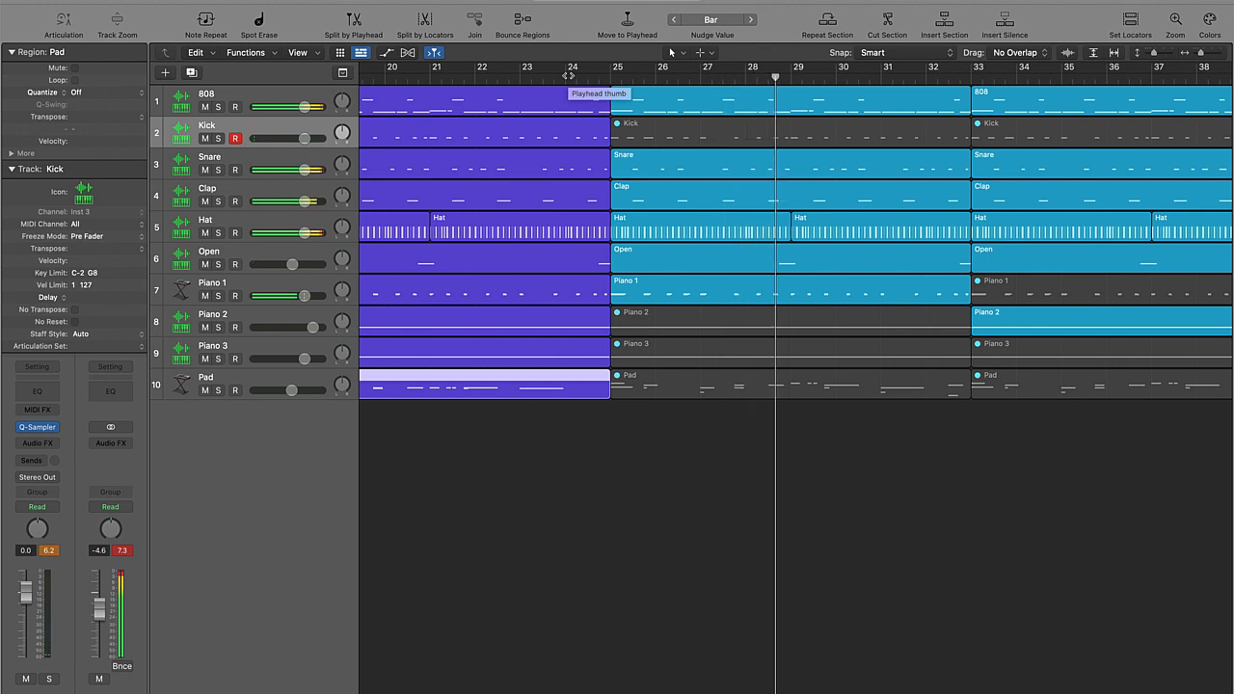
click(568, 75)
scroll(568, 76, right, 2)
scroll(568, 75, right, 4)
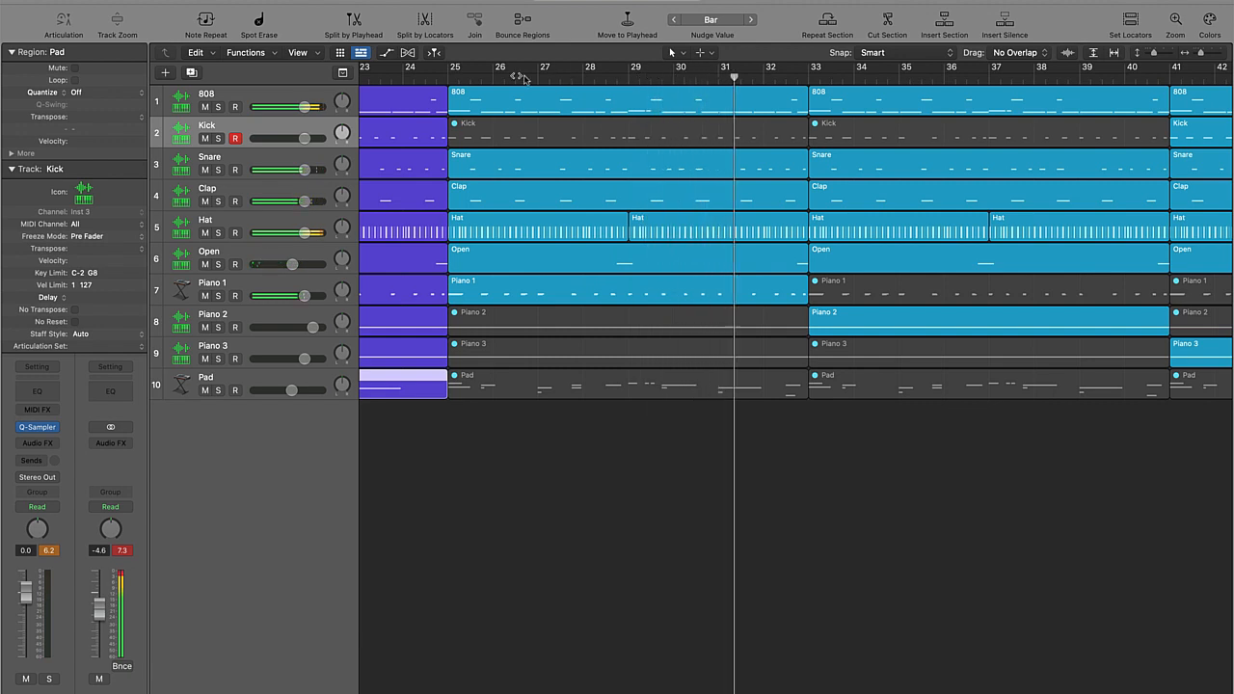
click(91, 0)
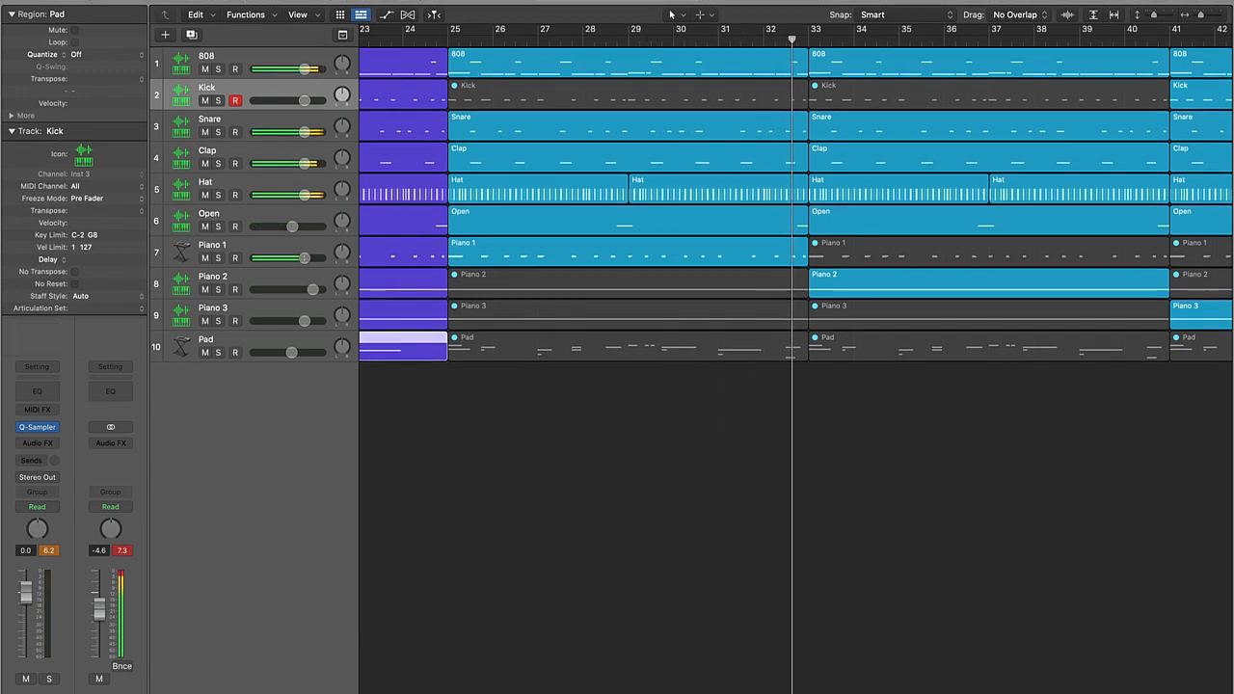
scroll(388, 254, right, 4)
click(455, 408)
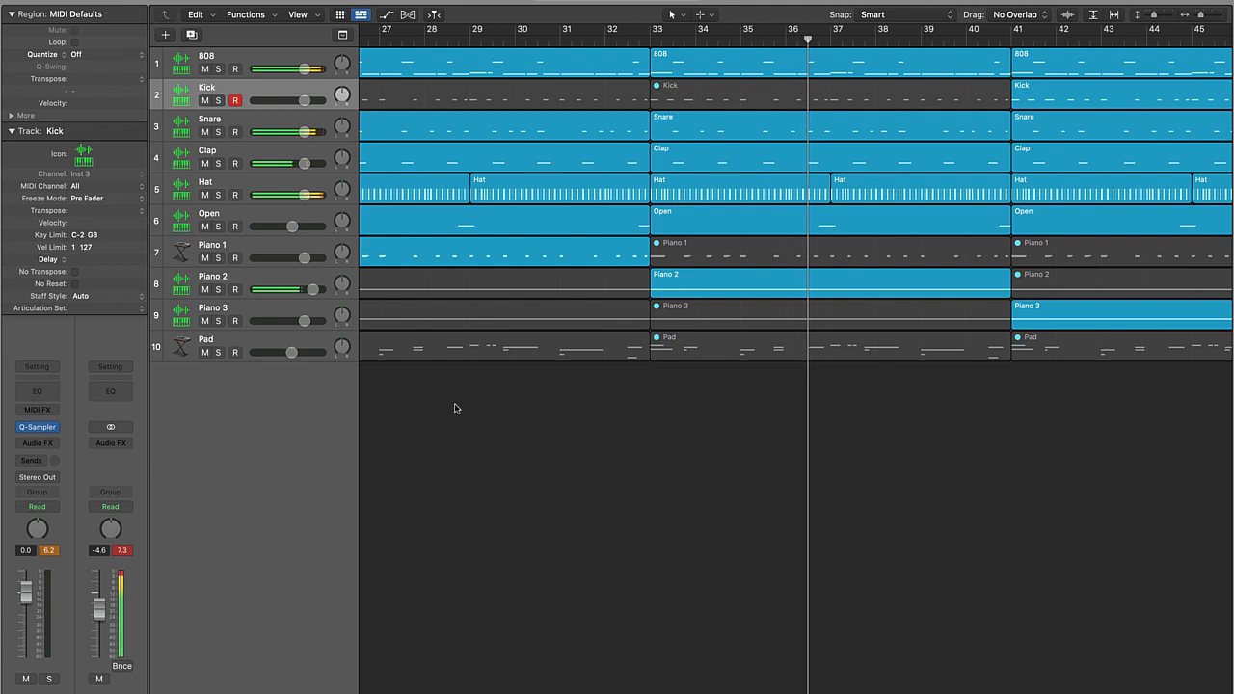
Shorten the Hat region that starts at bar 37 so it ends about halfway through bar 40, and clear the selection.
scroll(455, 408, right, 5)
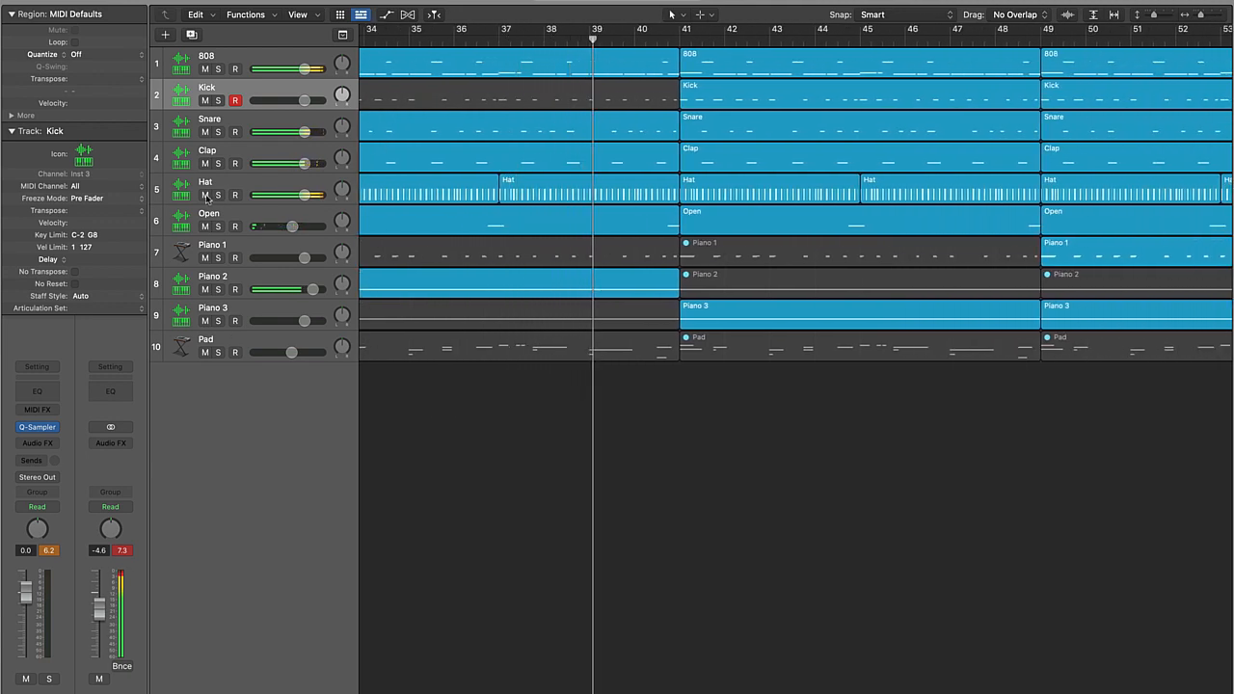
drag(677, 196, 656, 196)
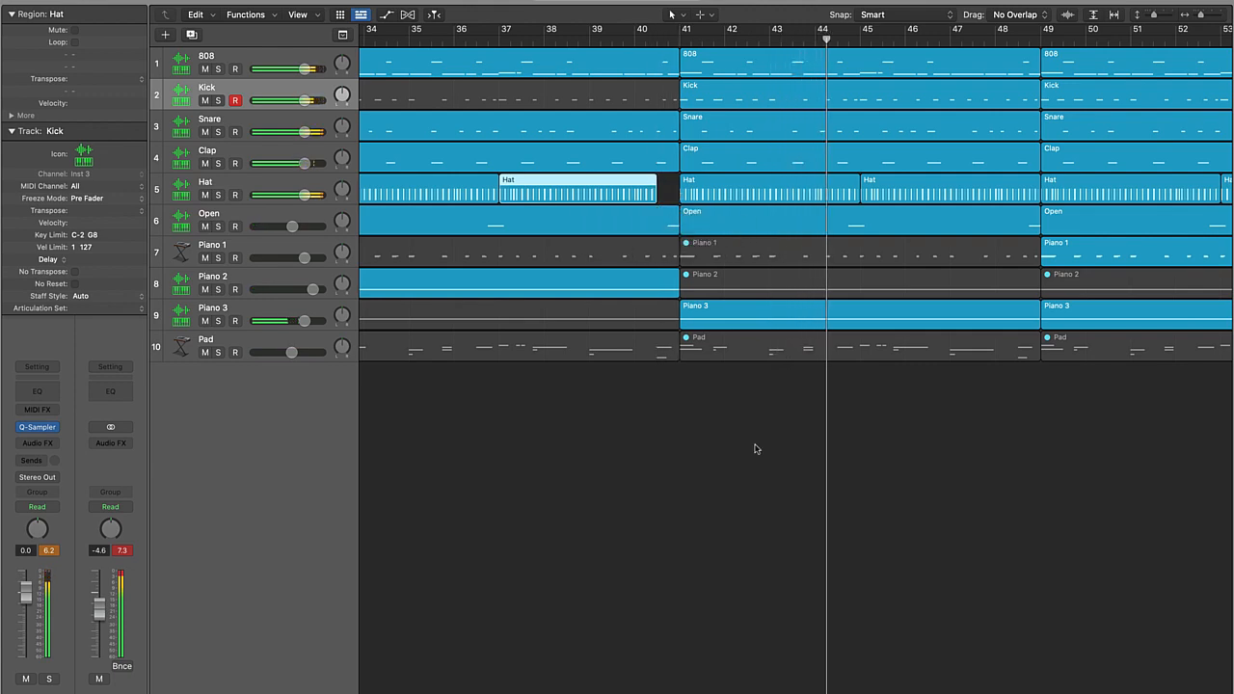
click(759, 455)
scroll(761, 456, down, 5)
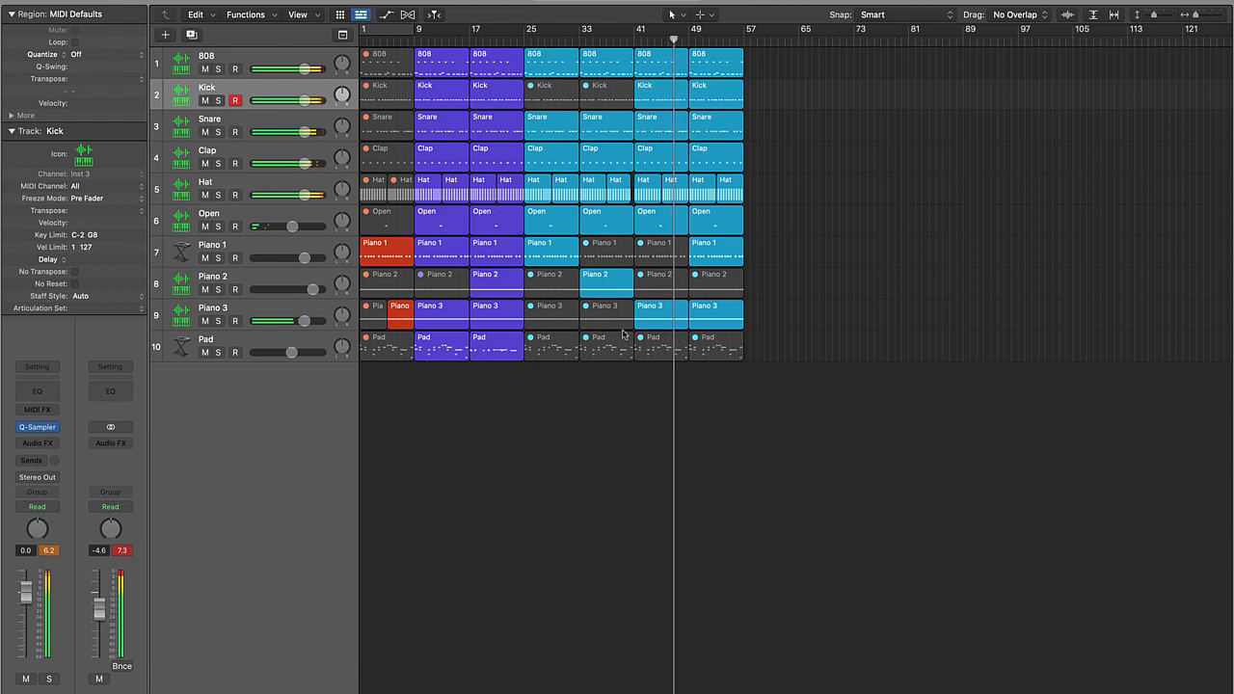
Briefly mute the whole Hat track to hear the difference, restore it, and mute only the Hat region at bar 49.
click(204, 195)
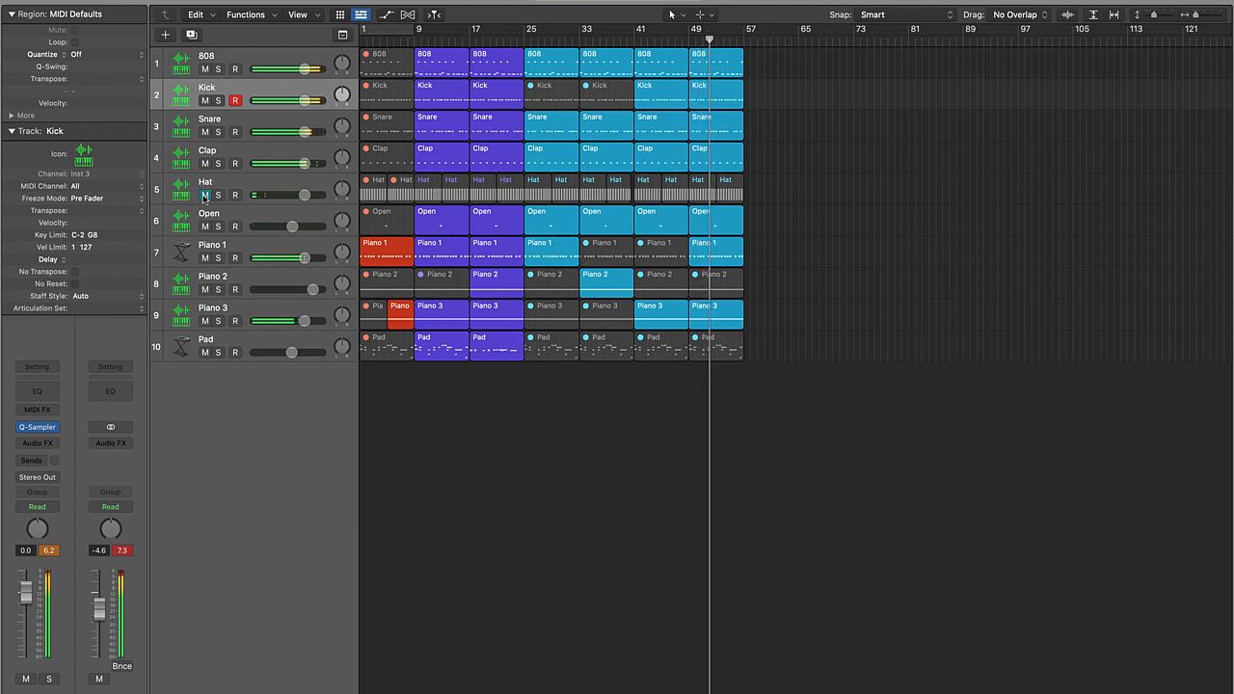
click(204, 195)
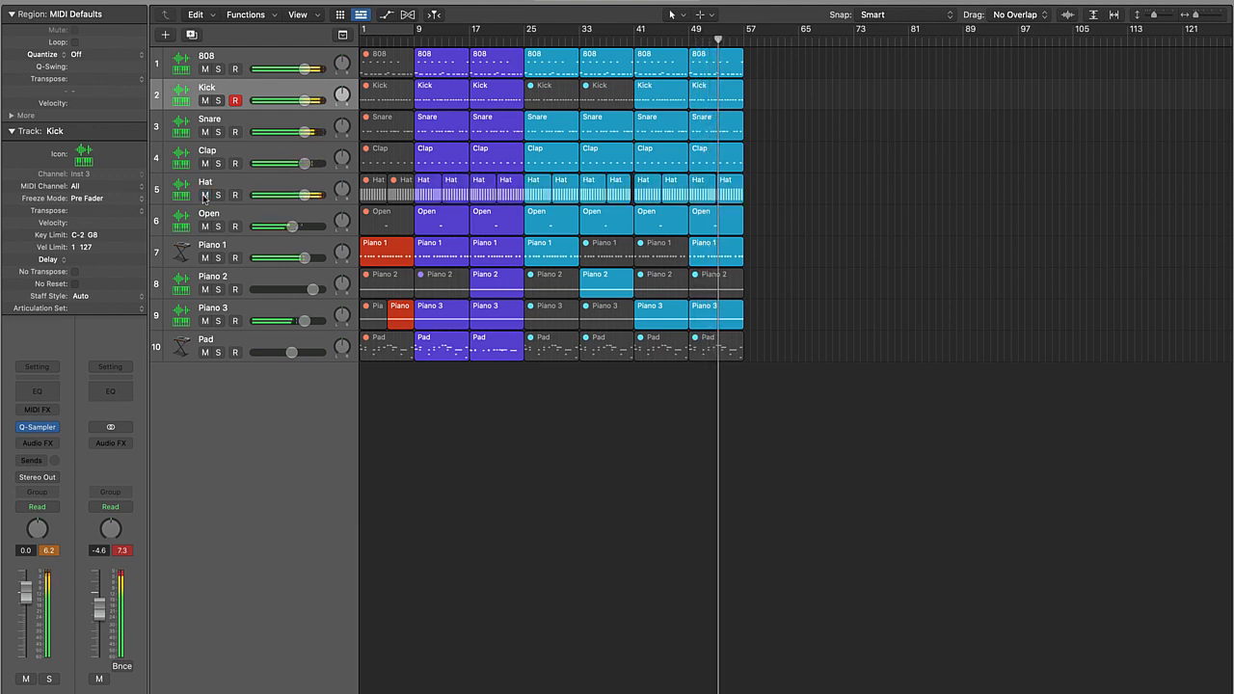
click(710, 187)
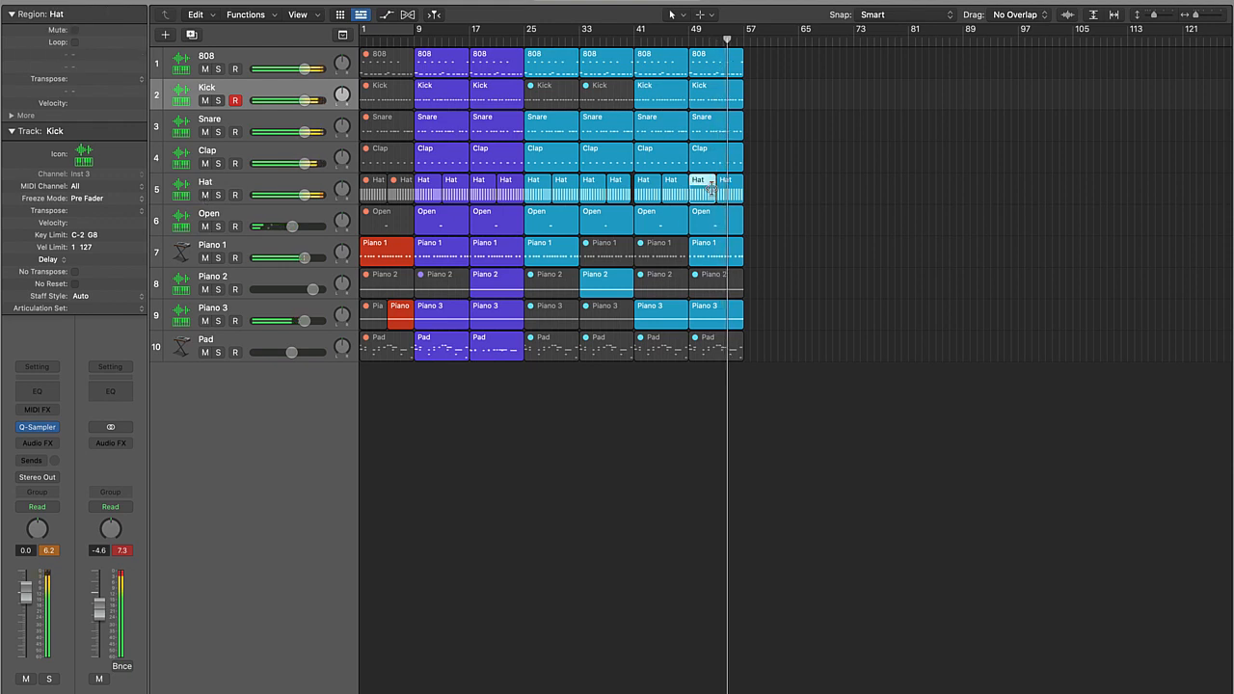
key(ctrl+m)
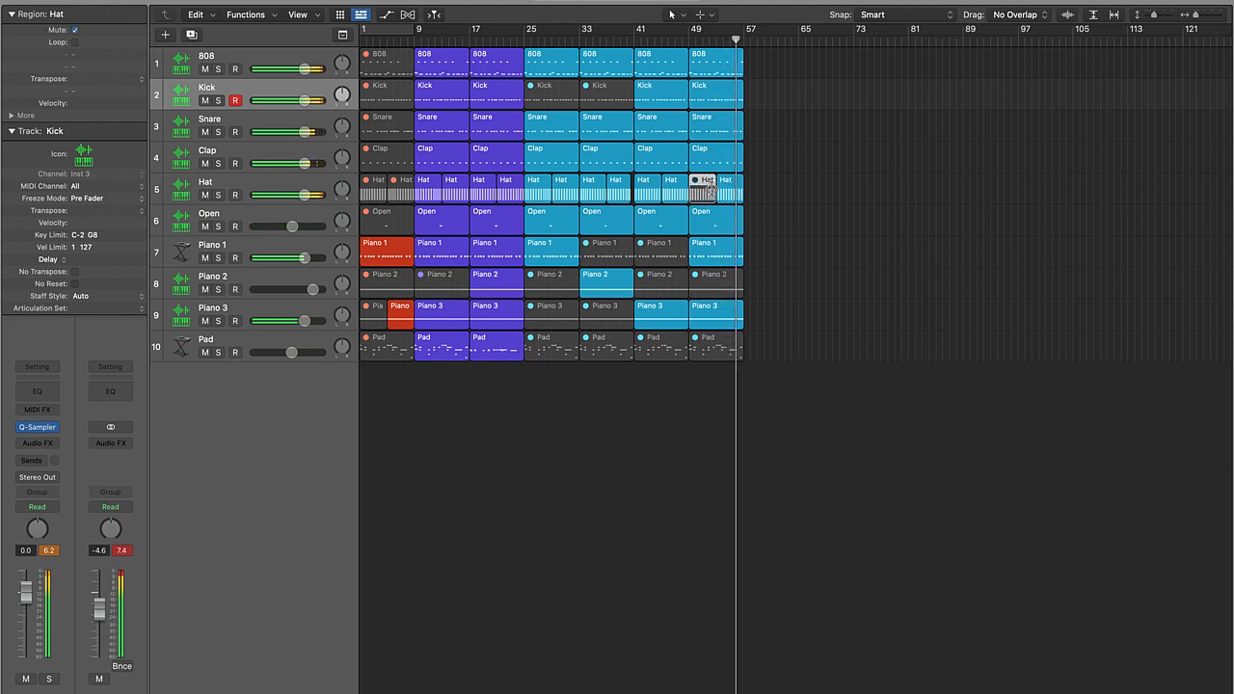
Shorten the Hat region that starts at bar 53 so it ends about halfway through bar 56, and clear the selection.
scroll(710, 187, up, 6)
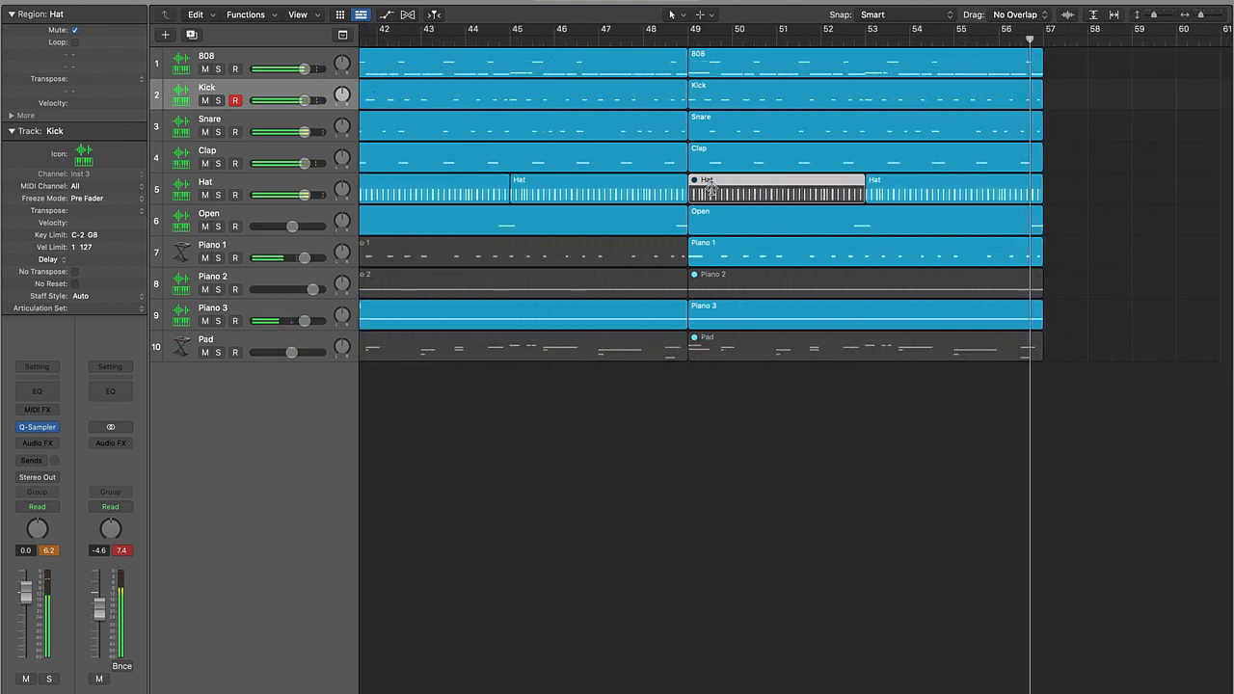
scroll(711, 187, up, 2)
scroll(712, 187, right, 4)
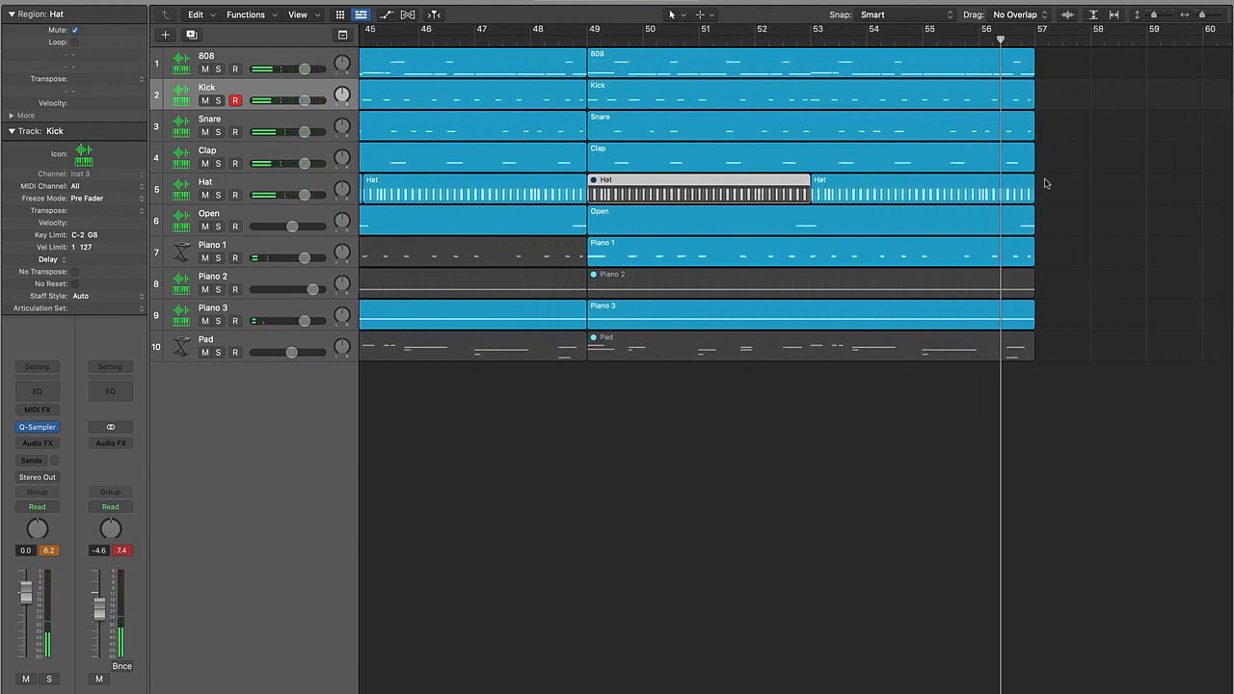
drag(1028, 193, 1005, 188)
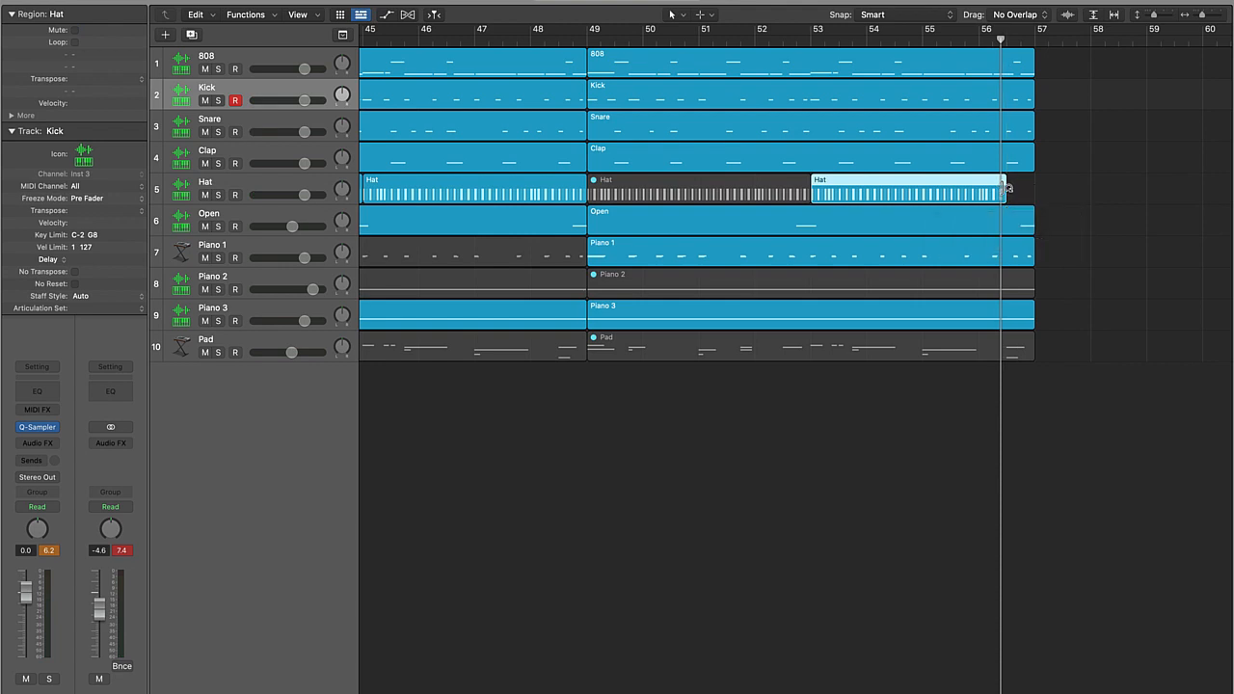
scroll(1004, 189, left, 10)
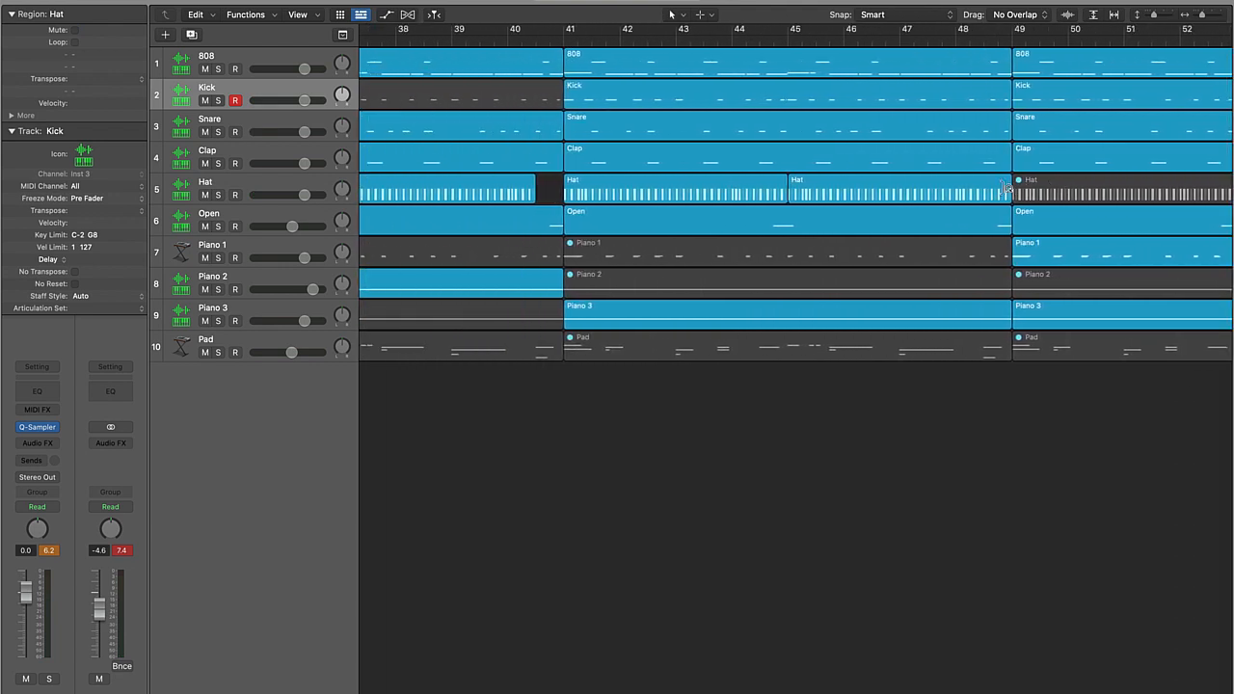
scroll(527, 63, down, 10)
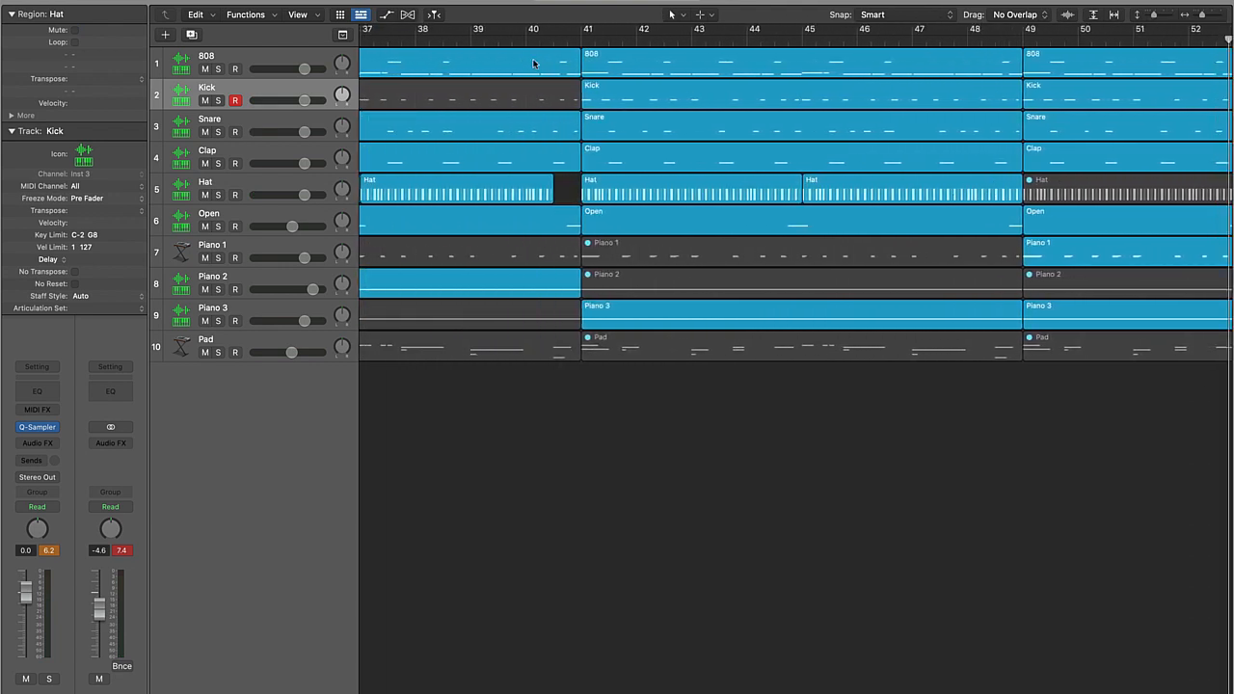
scroll(535, 64, up, 3)
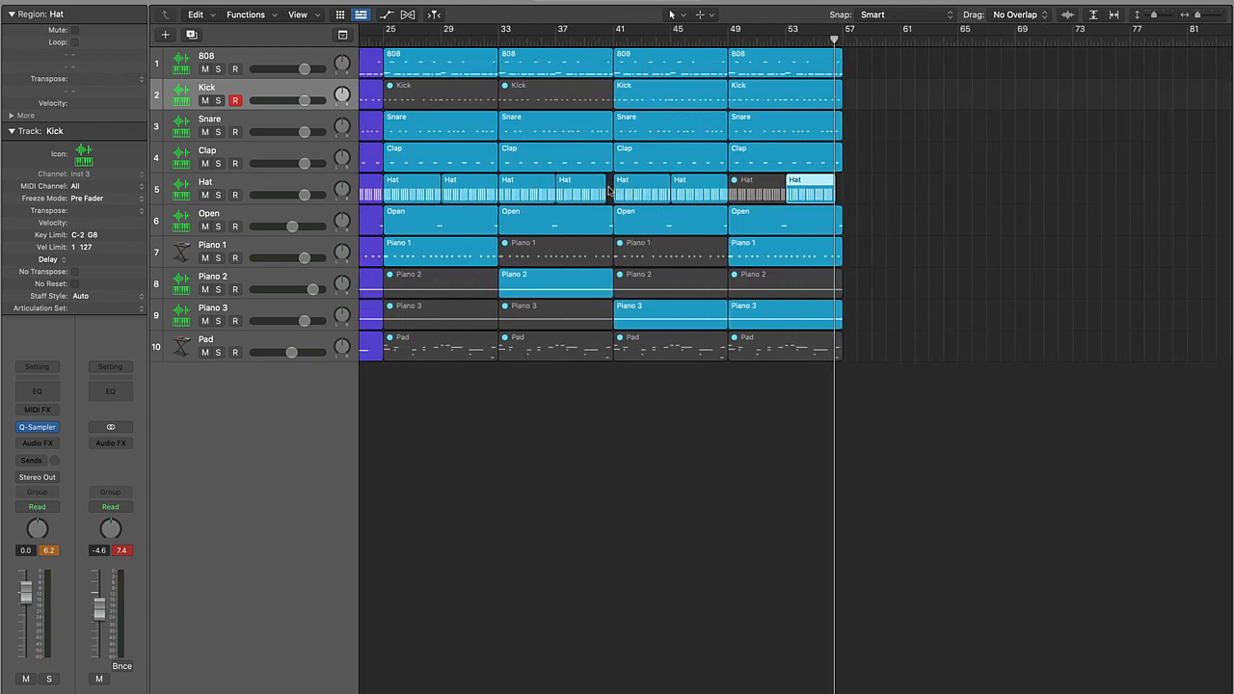
click(842, 186)
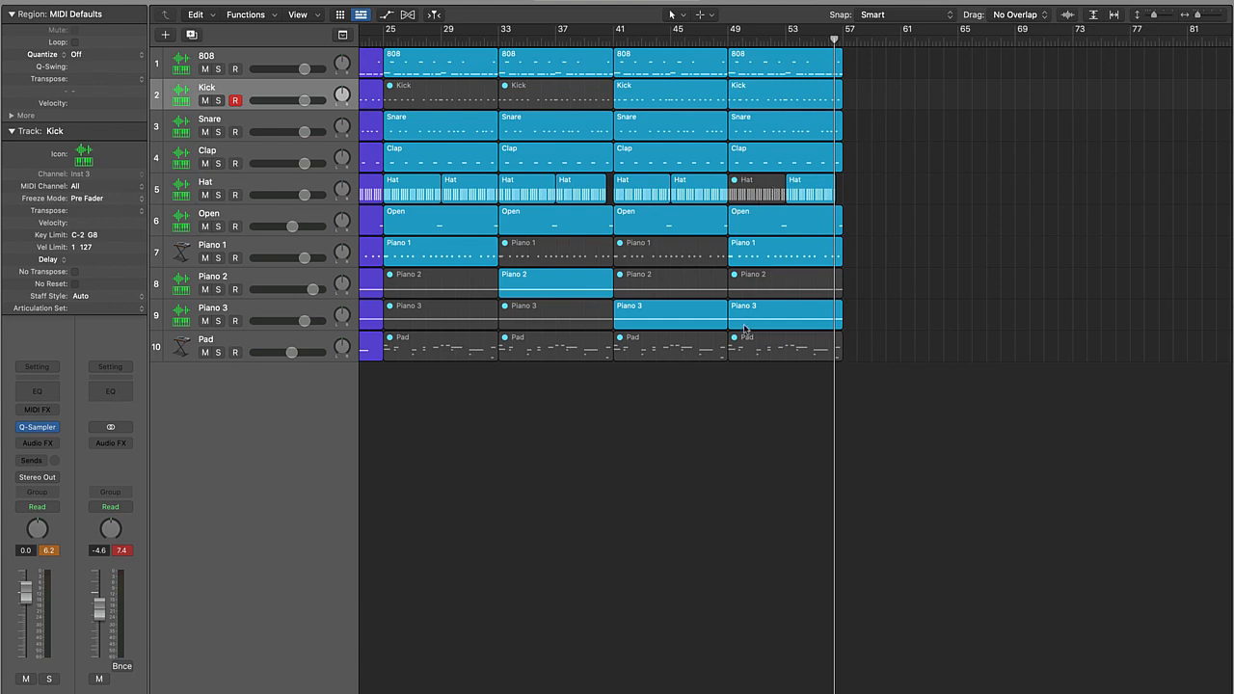
Copy all purple and light blue regions from bar 9 onward so the duplicates start at bar 57, and clear the selection.
scroll(723, 324, down, 5)
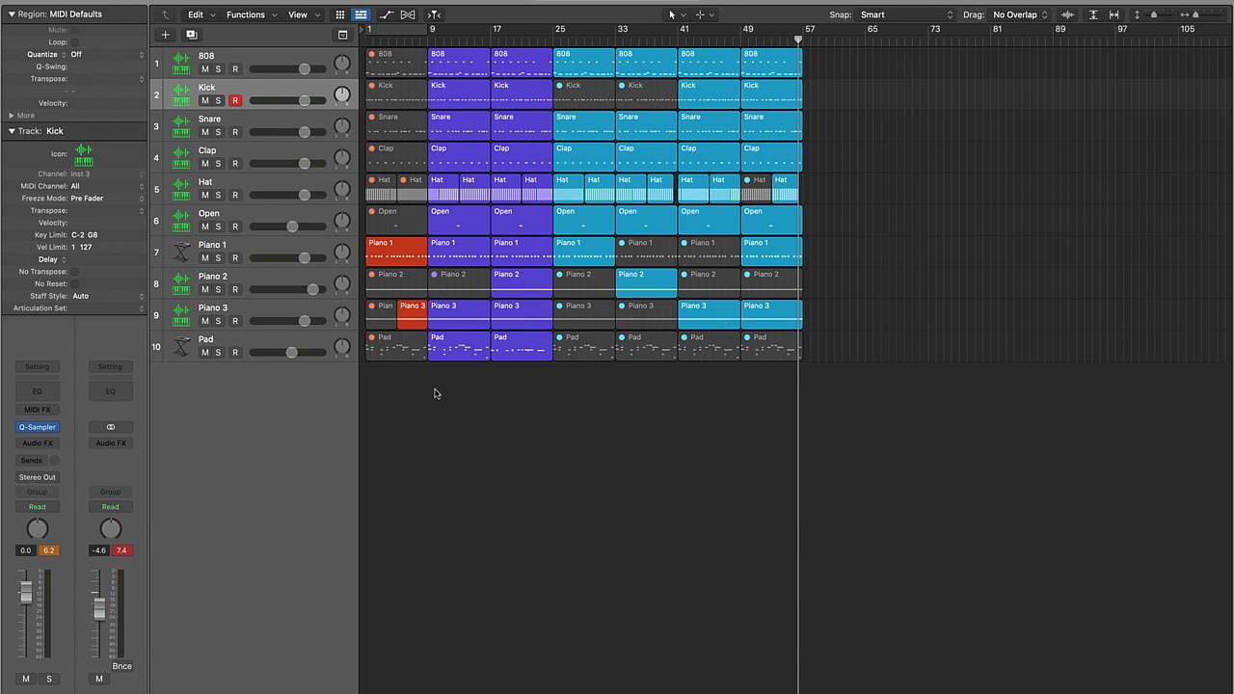
drag(434, 392, 836, 46)
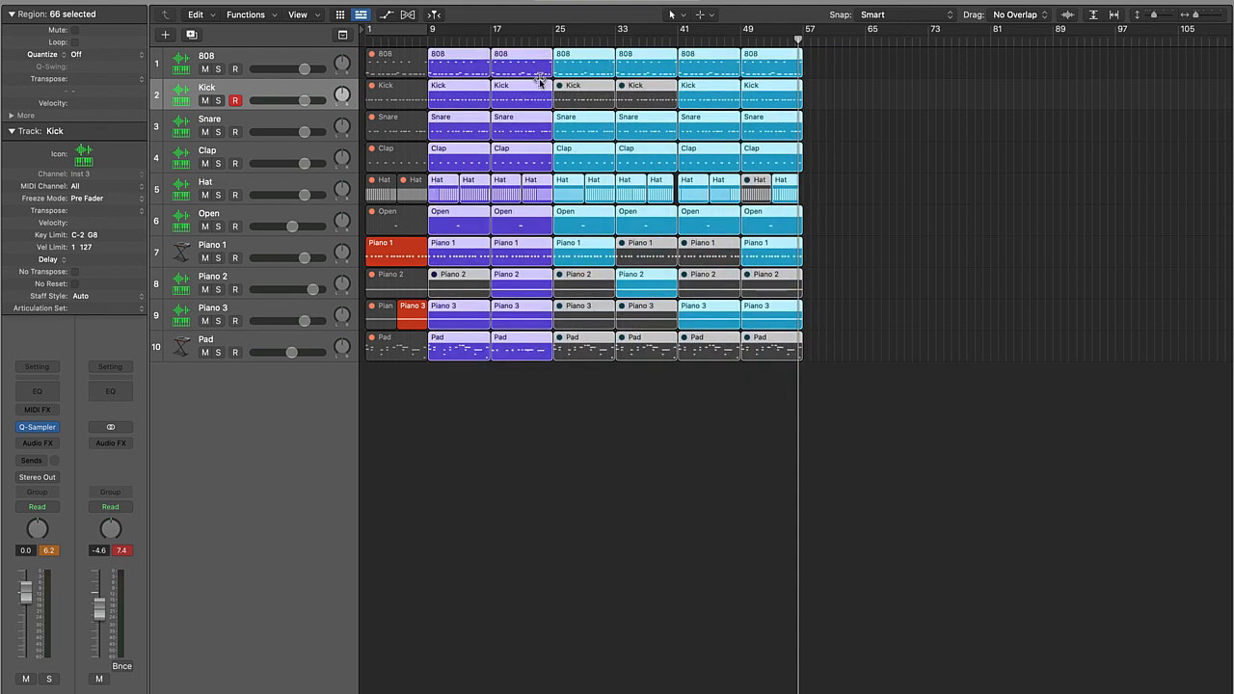
drag(445, 59, 829, 75)
scroll(826, 73, right, 2)
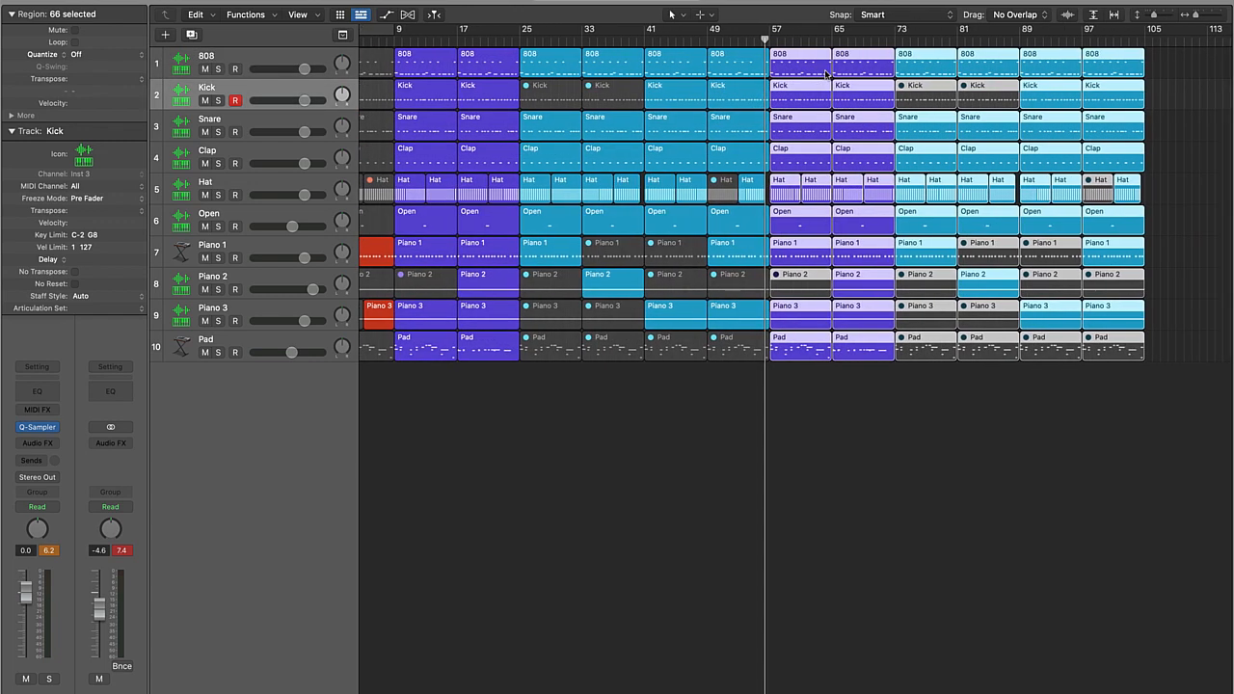
scroll(826, 74, right, 3)
click(755, 396)
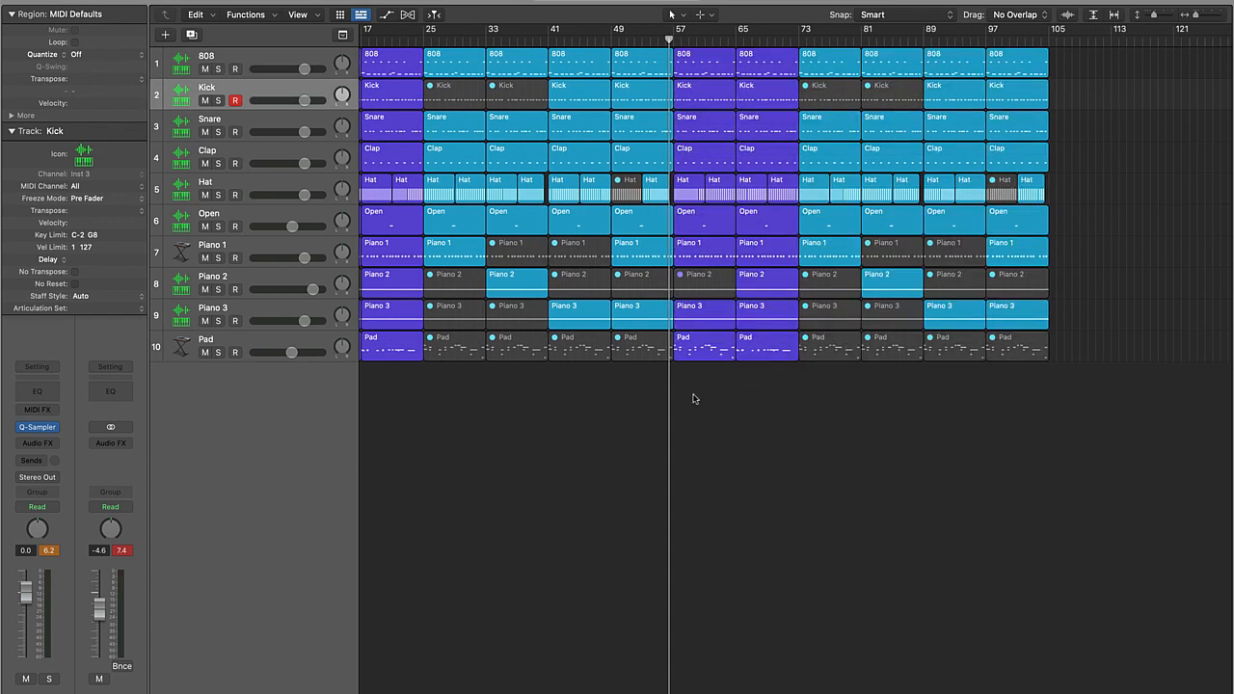
Copy the two purple sections that start at bars 57 and 65 to the end of the arrangement at bar 105.
drag(694, 399, 791, 34)
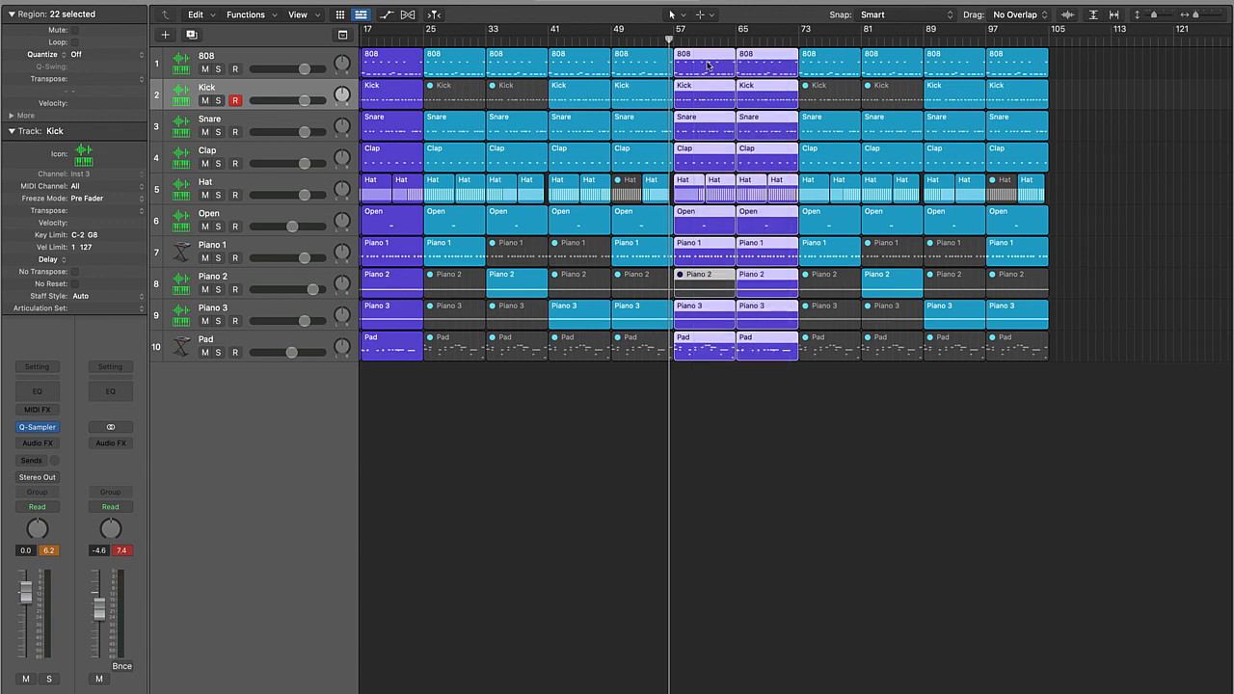
drag(708, 65, 1081, 56)
scroll(1081, 56, left, 5)
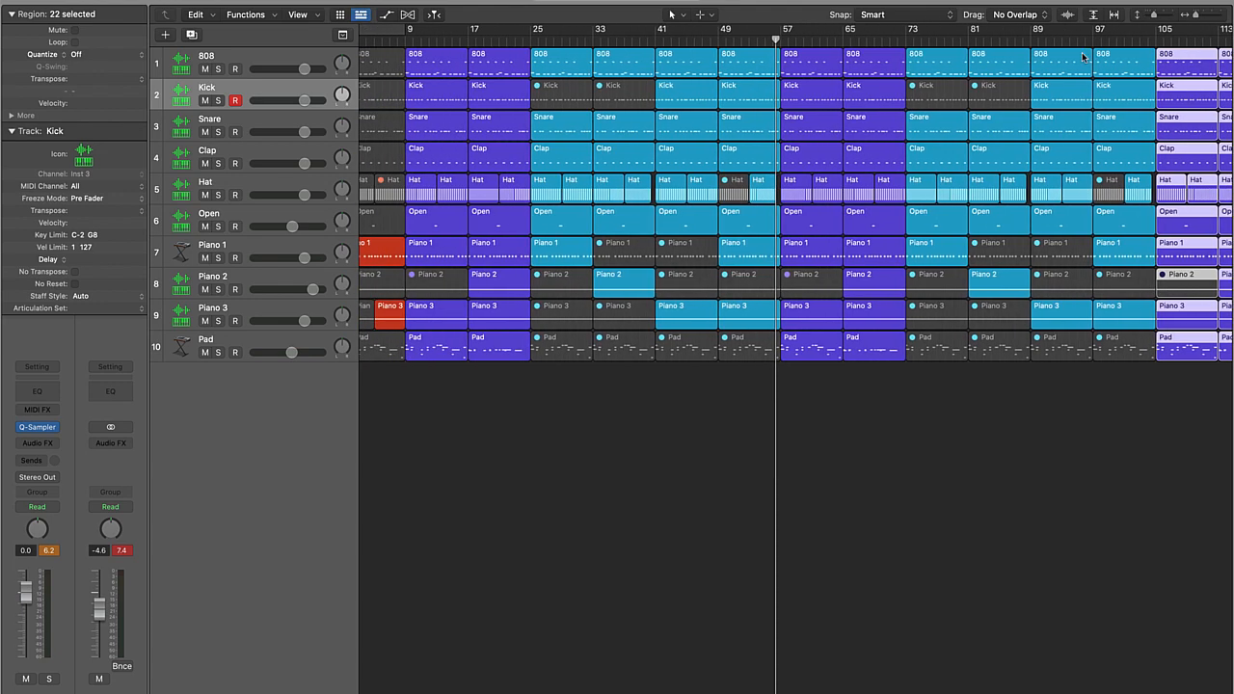
scroll(1082, 57, left, 2)
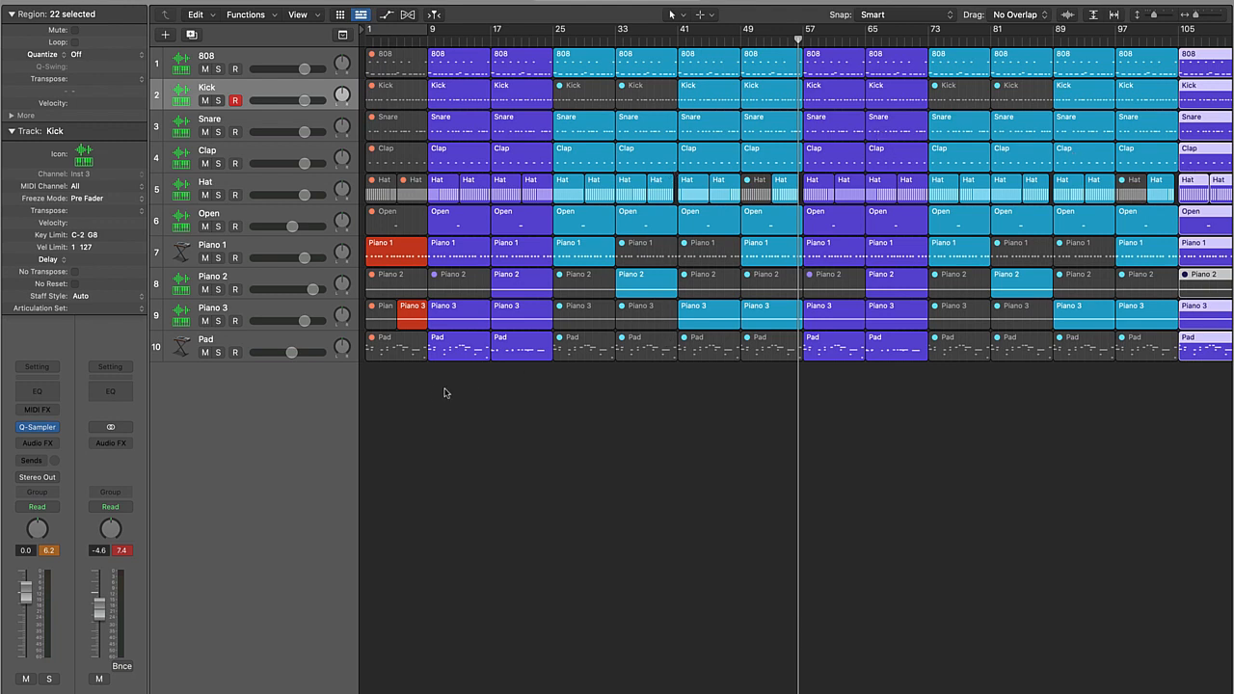
Copy all regions of the intro section at bar 1 to bar 121 as the outro, and clear the selection.
drag(374, 380, 416, 53)
scroll(415, 53, right, 5)
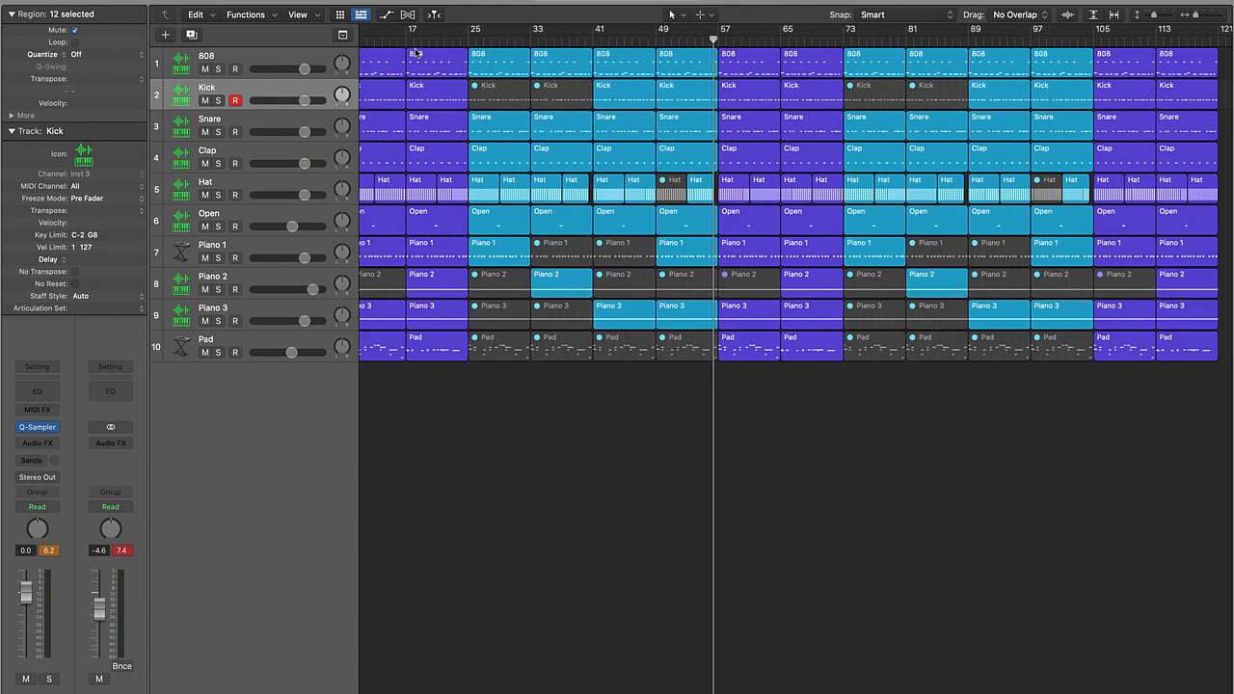
key(period)
key(period)
key(period)
key(period)
key(period)
key(period)
key(period)
key(period)
key(period)
key(period)
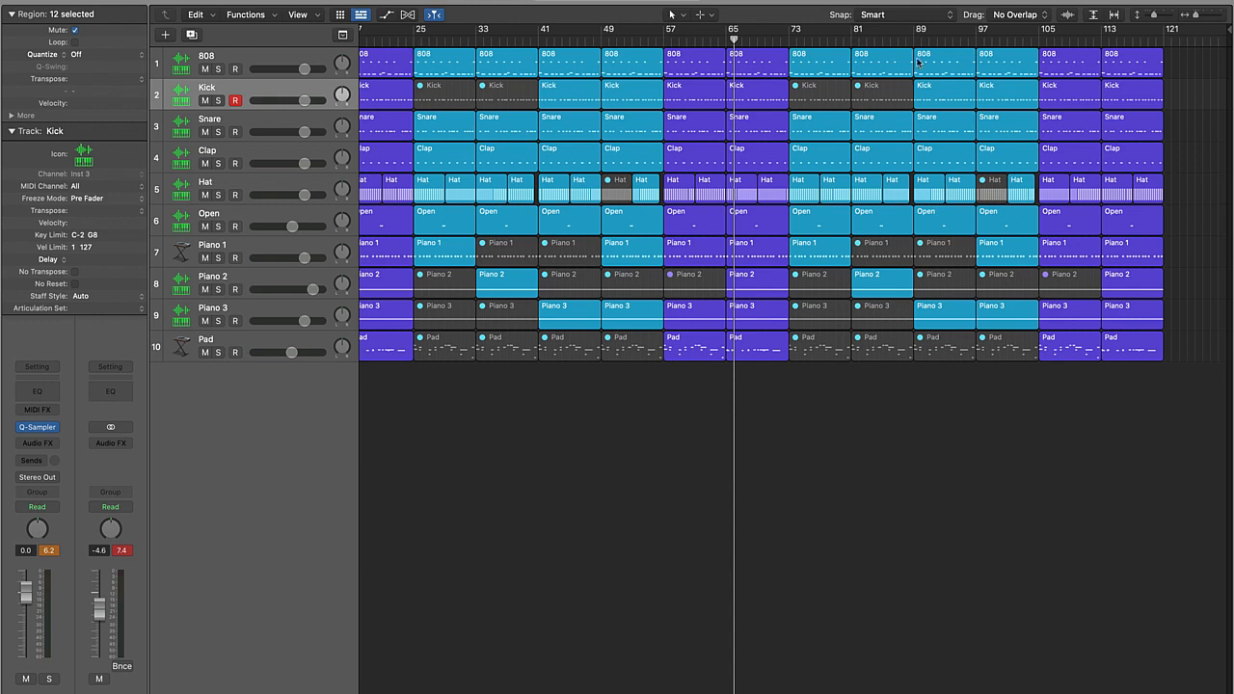
click(1137, 37)
key(period)
key(period)
key(period)
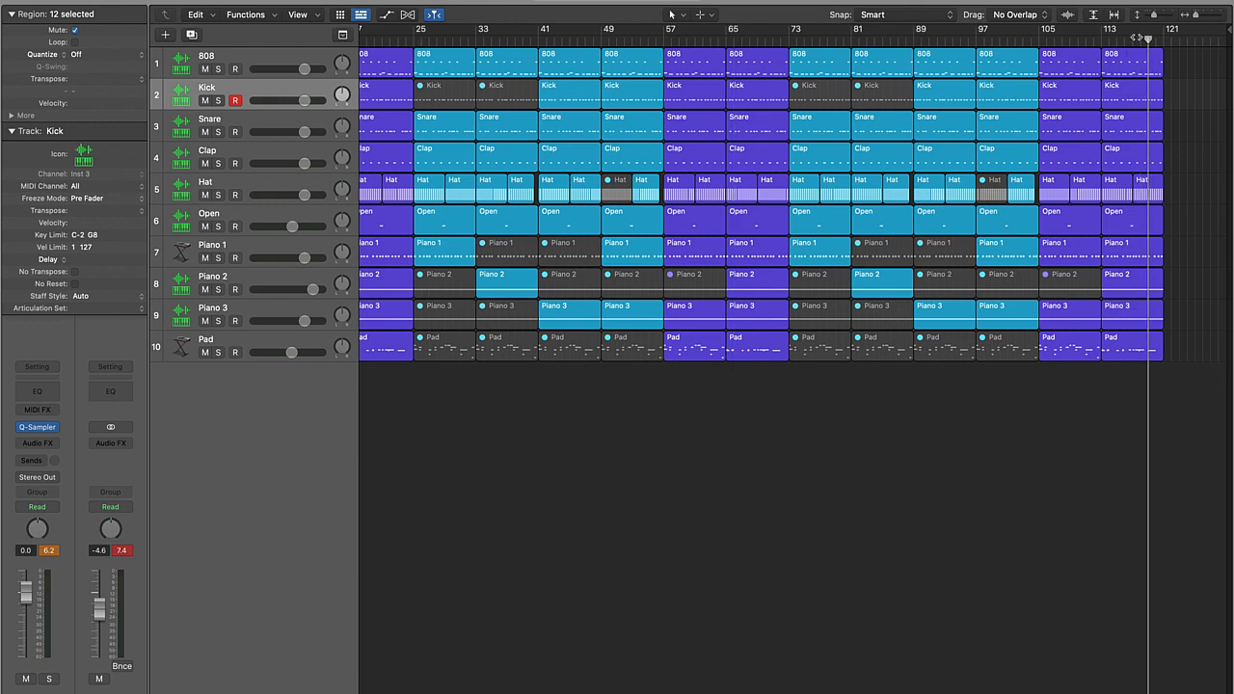
key(super+v)
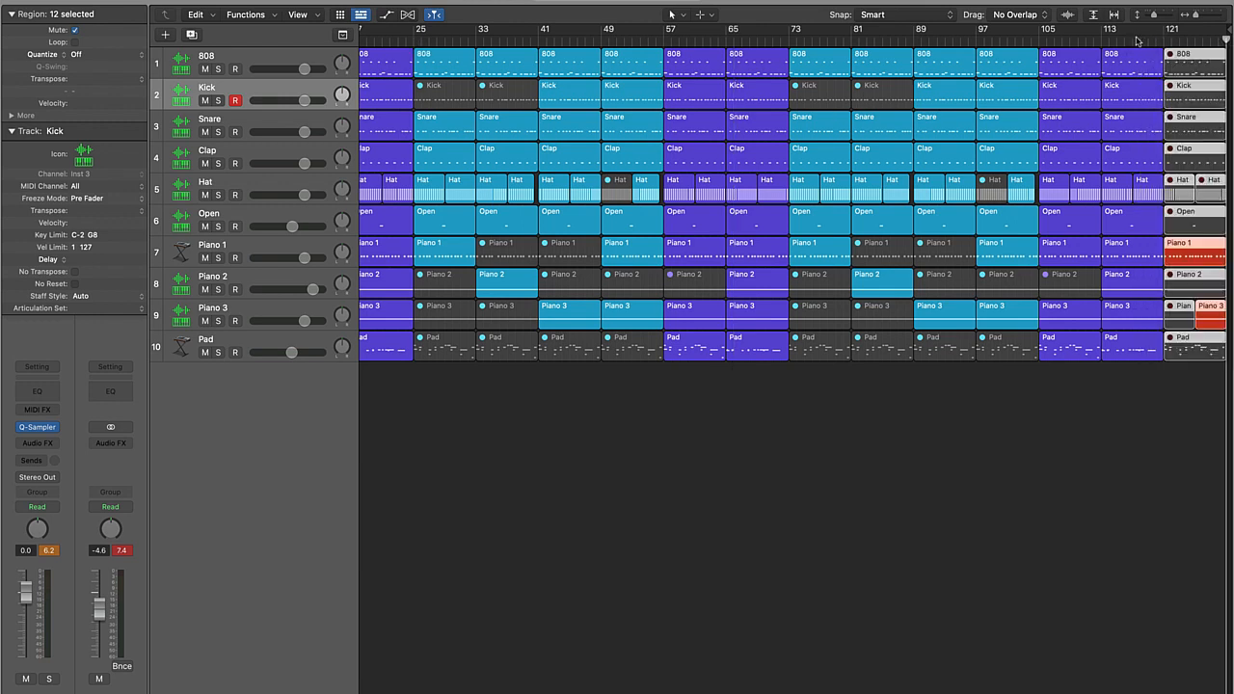
click(1187, 423)
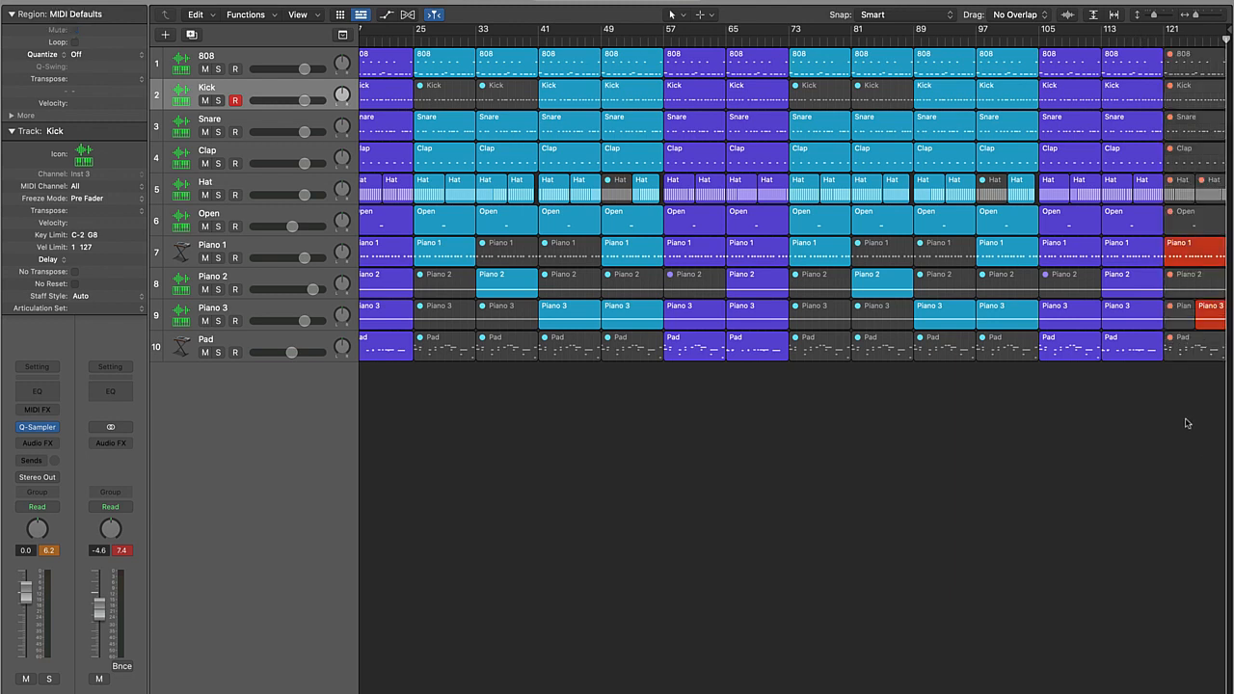
Unmute the Piano 3 region at bar 121 and mute the Piano 3 region at bar 125.
click(1184, 326)
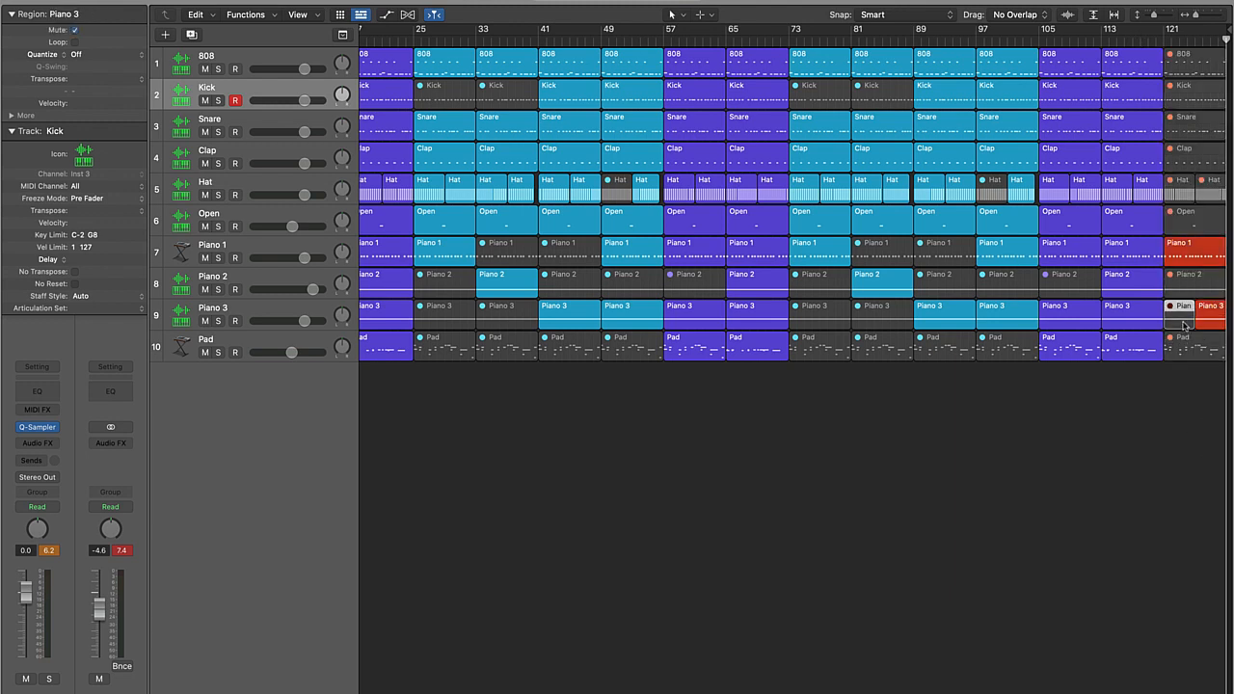
key(ctrl+m)
click(1218, 325)
key(ctrl+m)
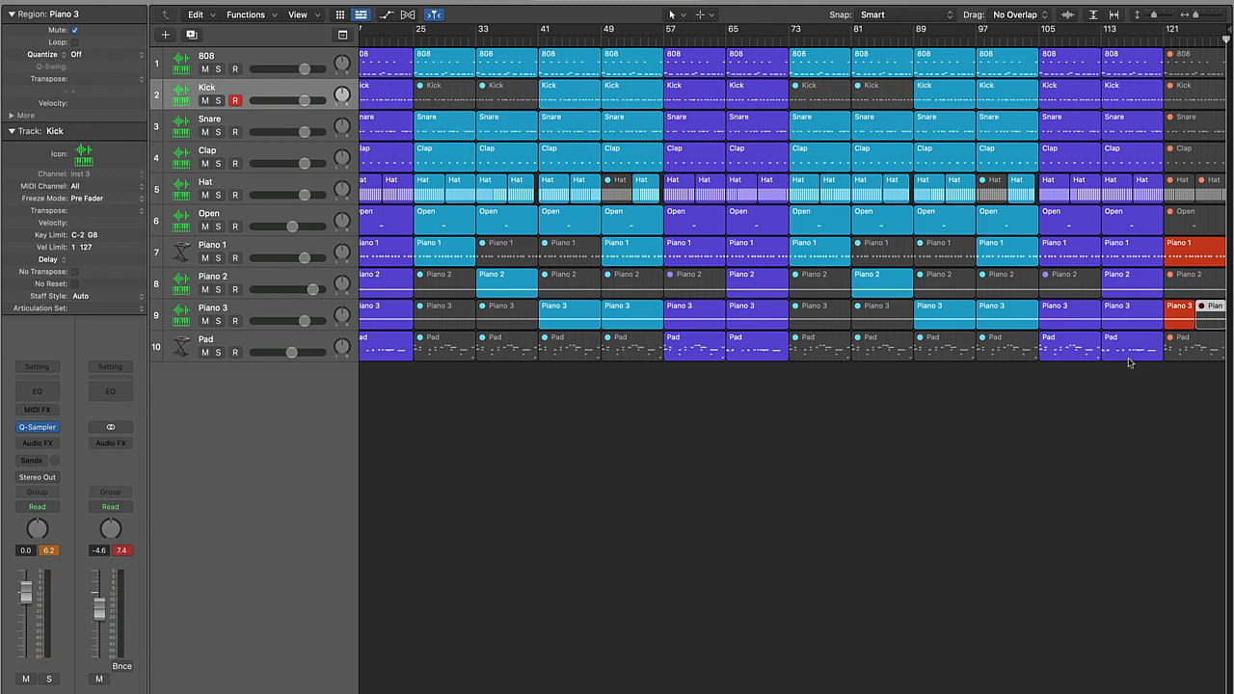
Switch the control bar display to Beats & Time, clear the region selection, and return the playhead to the start of the arrangement.
click(694, 2)
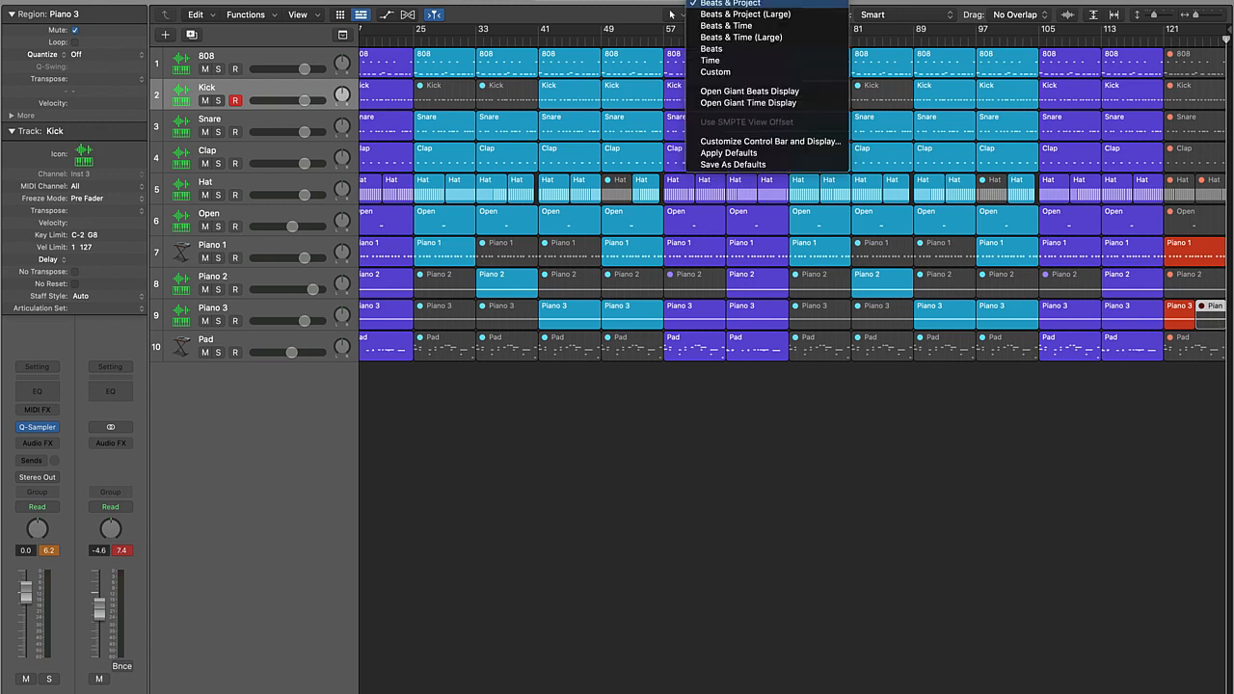
click(708, 26)
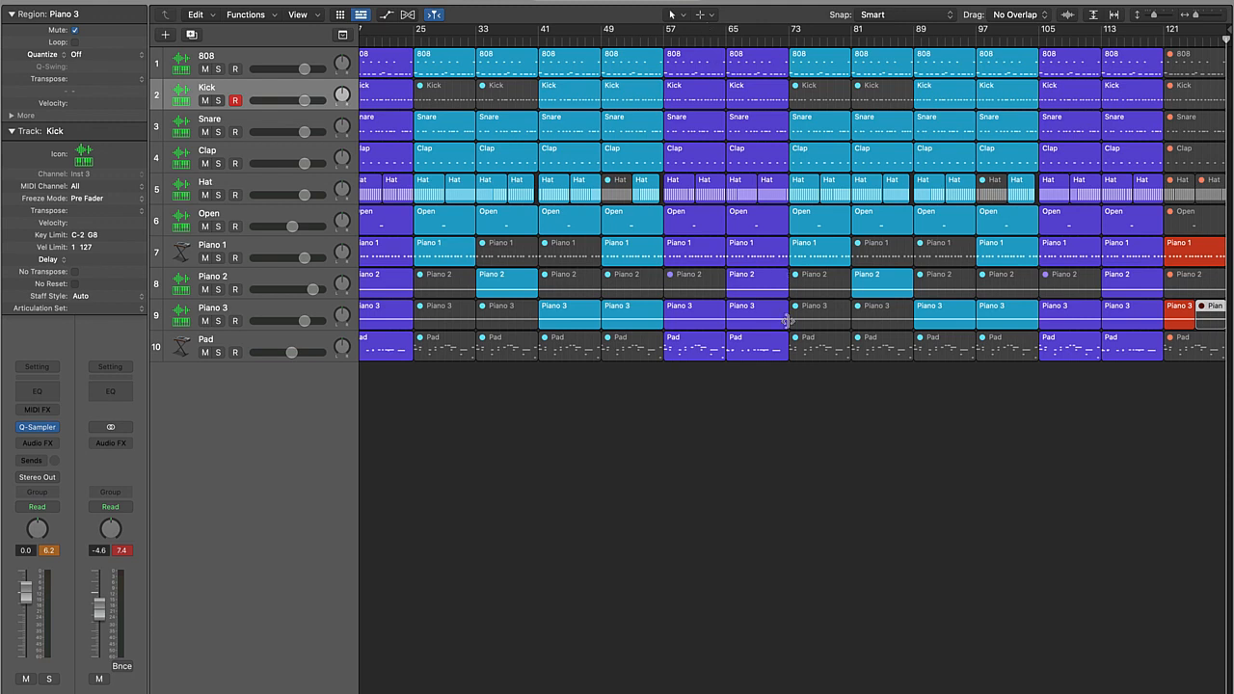
click(792, 369)
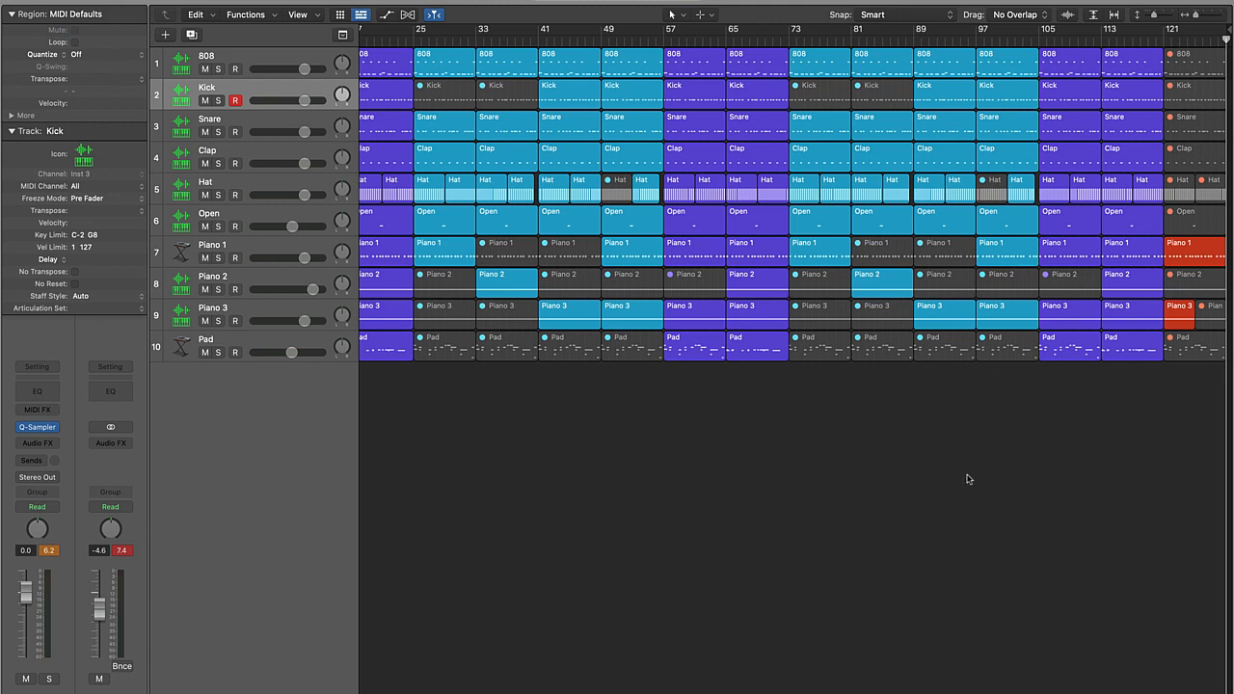
key(z)
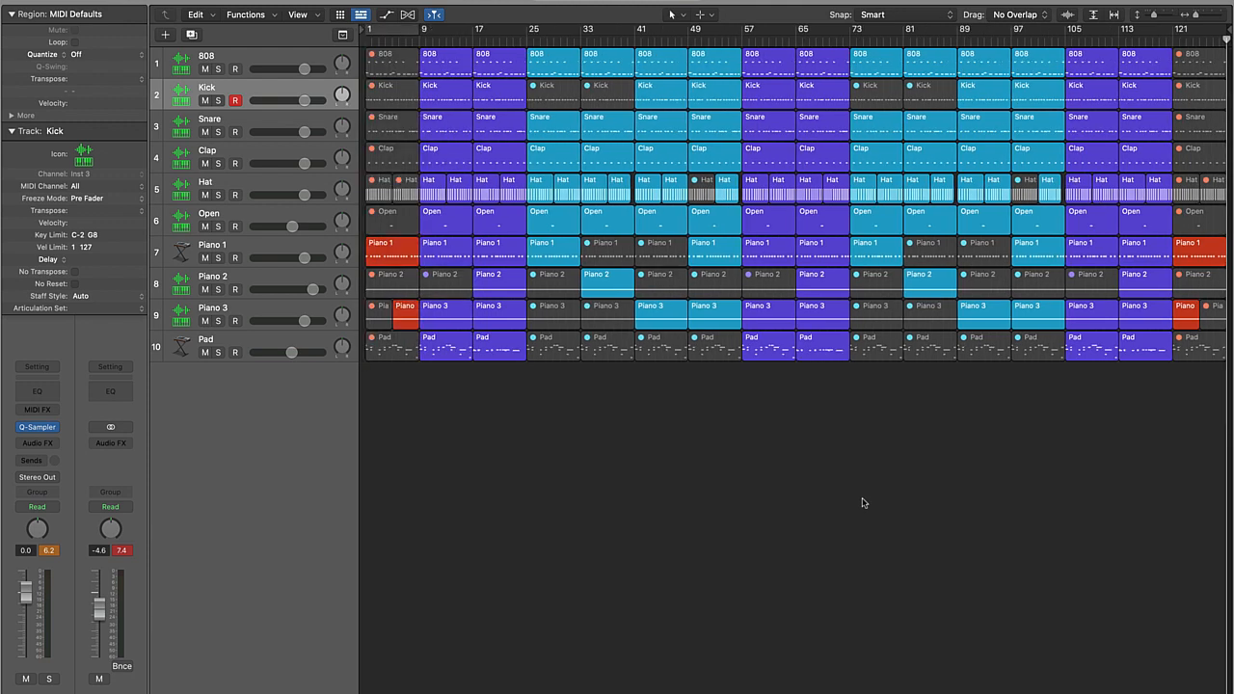
key(Return)
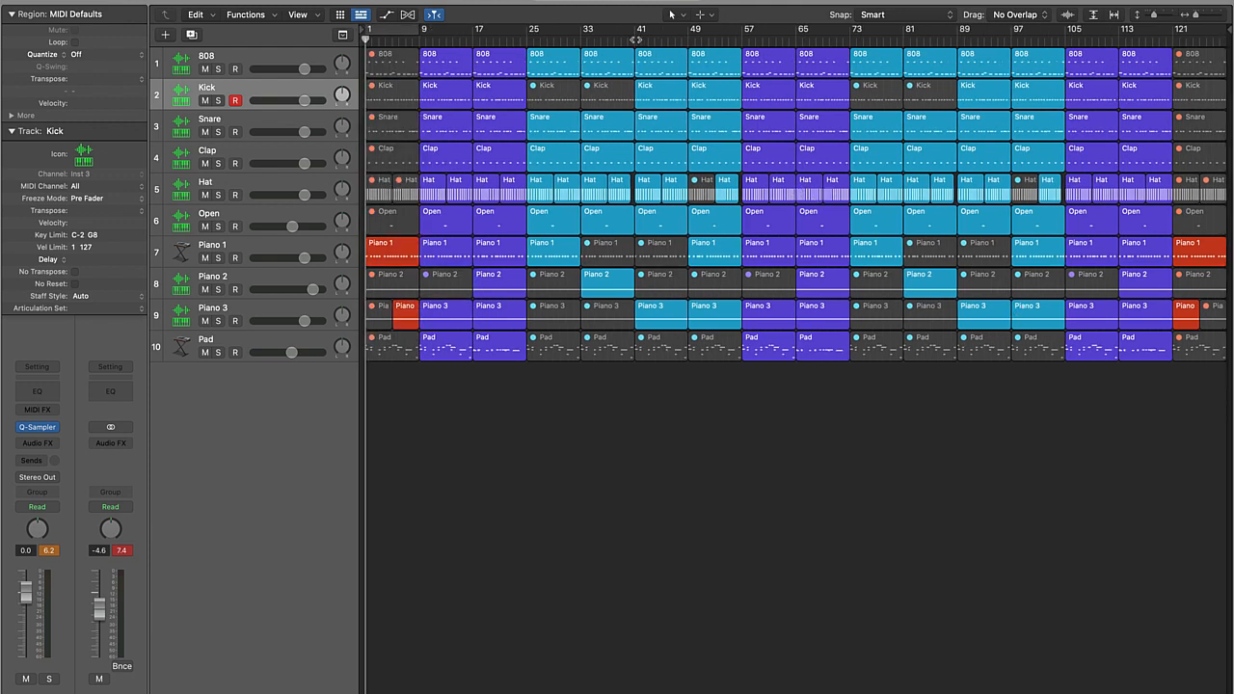
Play back the arrangement from bar 41.
click(634, 40)
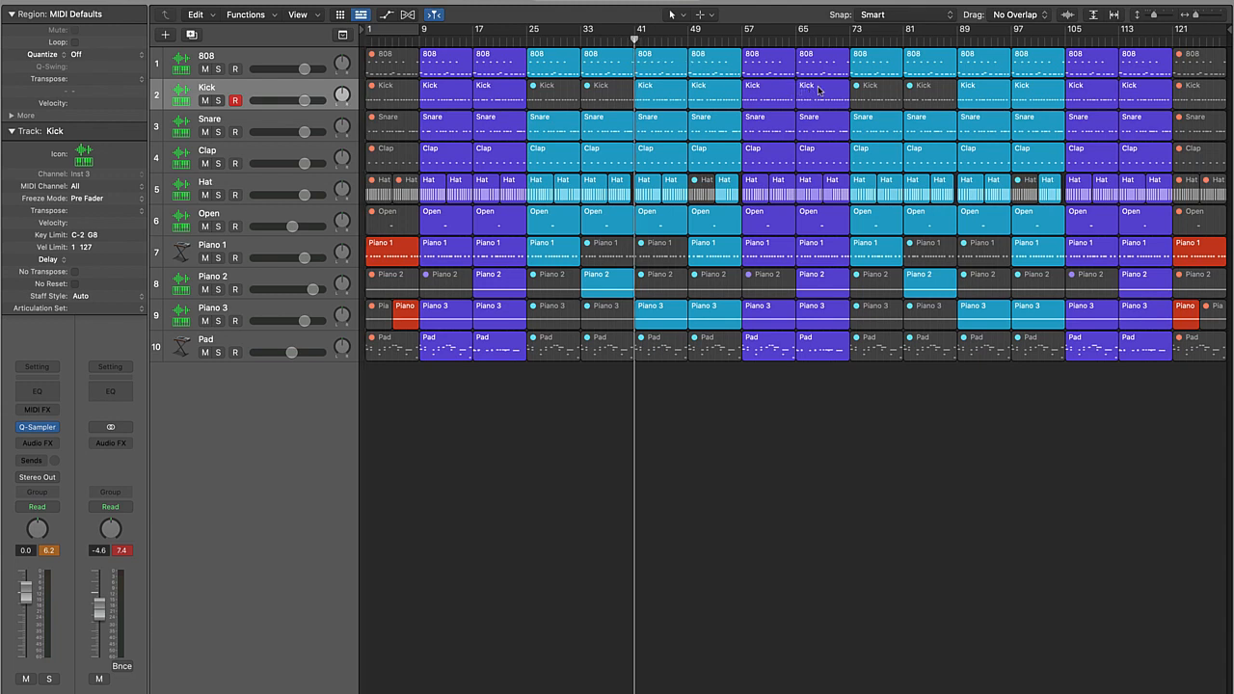
right_click(665, 512)
key(Escape)
key(space)
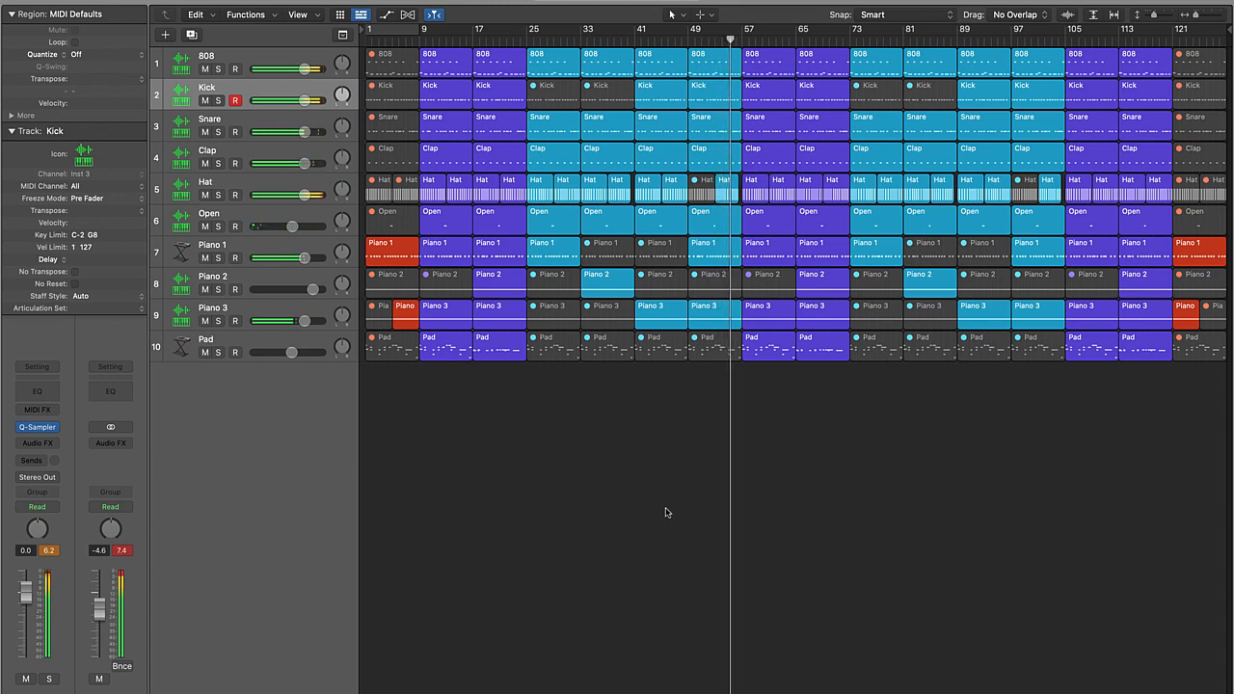
Examine the transition into the purple section at bar 57 up close during playback, and return to the full arrangement overview.
key(super+Right)
key(super+Right)
key(super+Right)
key(super+Right)
key(super+Right)
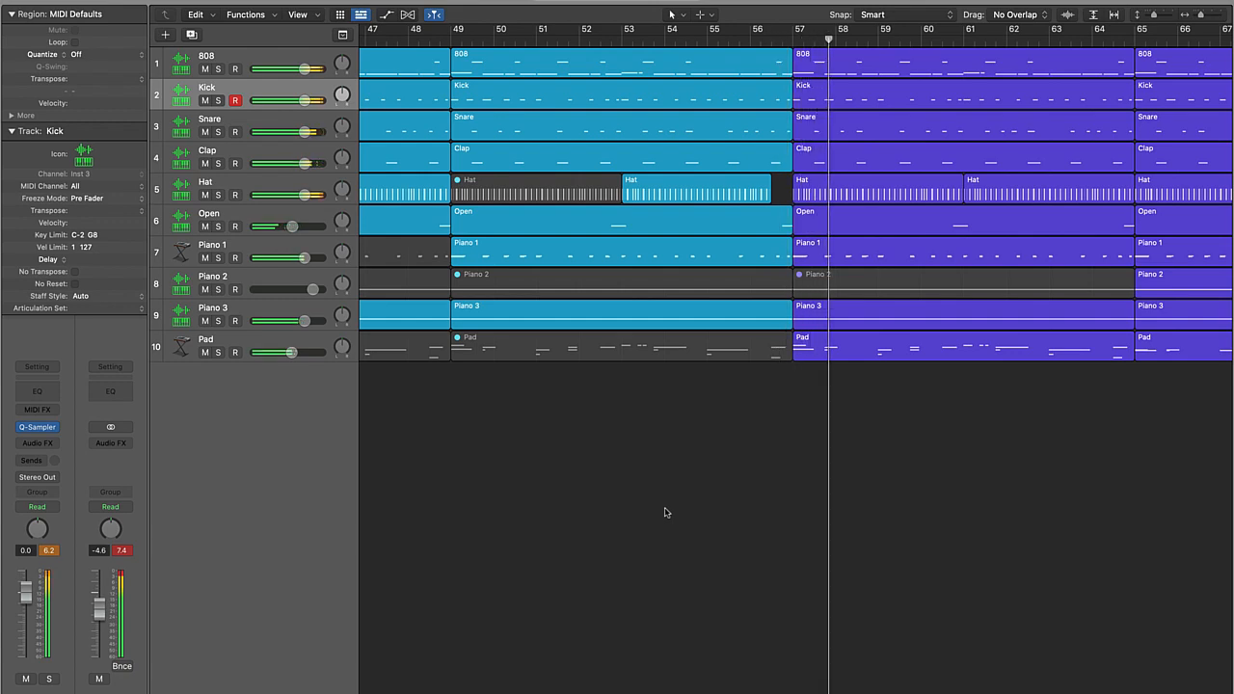
key(super+Left)
key(super+Left)
key(super+Left)
key(super+Left)
key(super+Left)
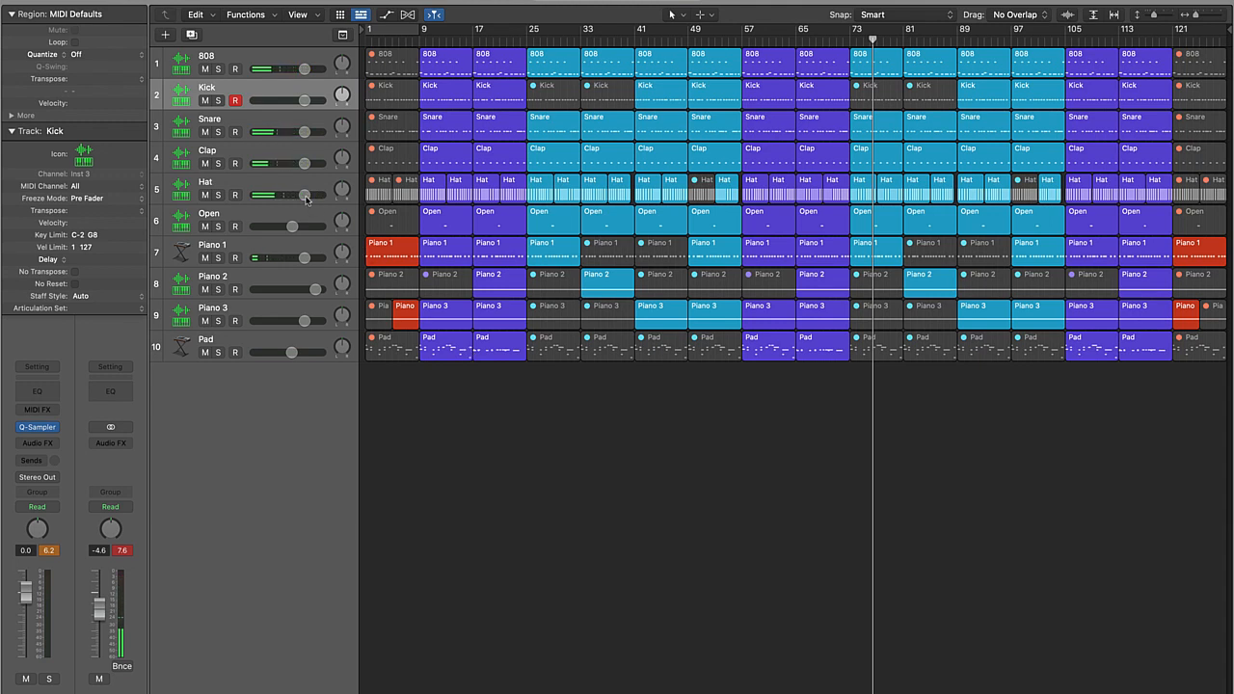
Lower the Hat track's volume to slightly below -2.2 dB.
drag(306, 200, 297, 194)
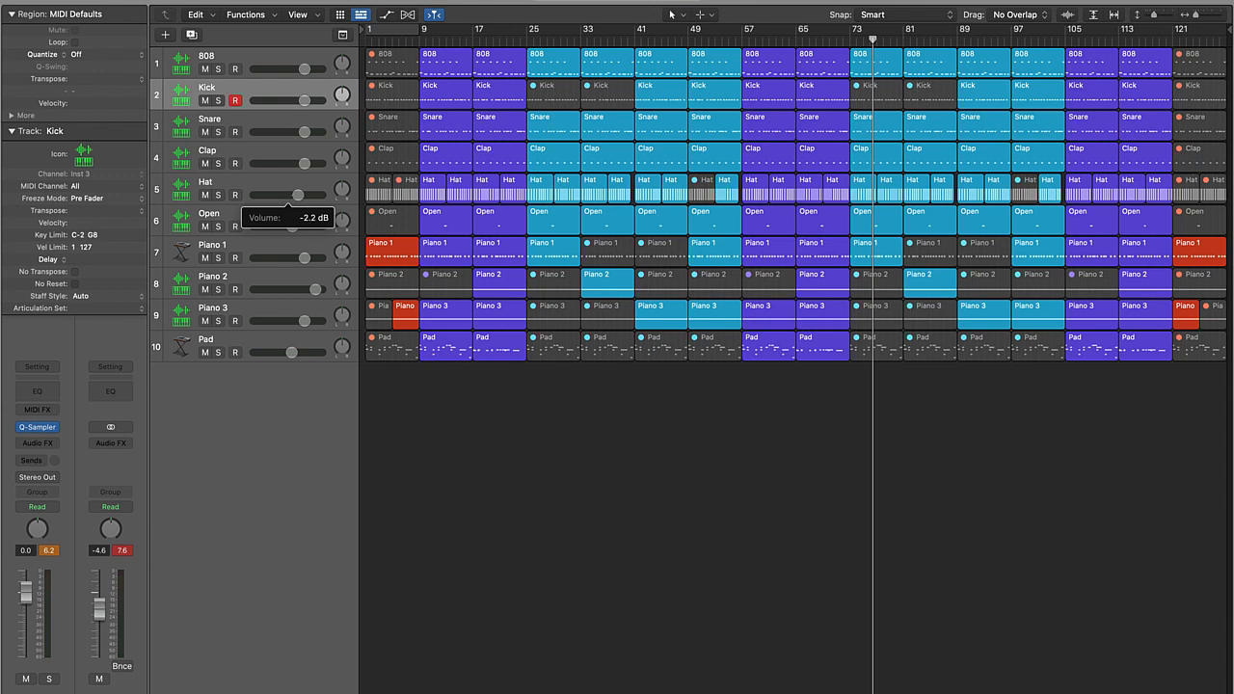
drag(297, 195, 293, 195)
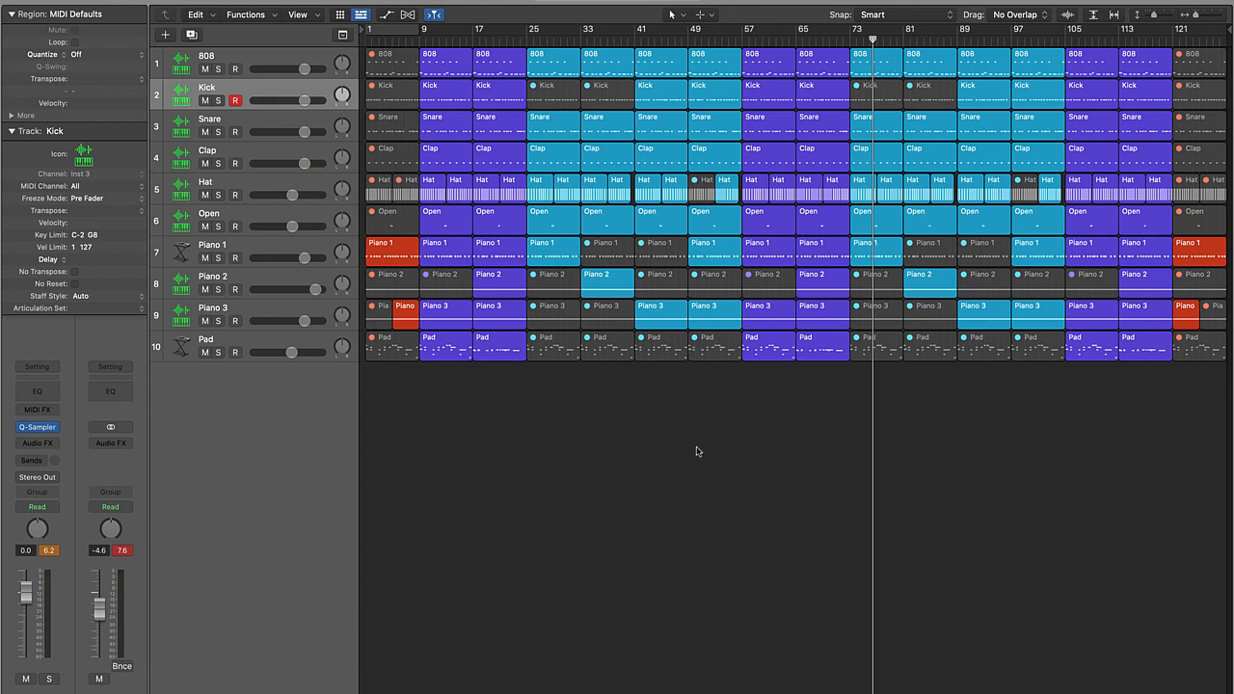
Disarm recording on the Kick track and reset the peak level readings of the channel strips.
click(235, 101)
click(126, 549)
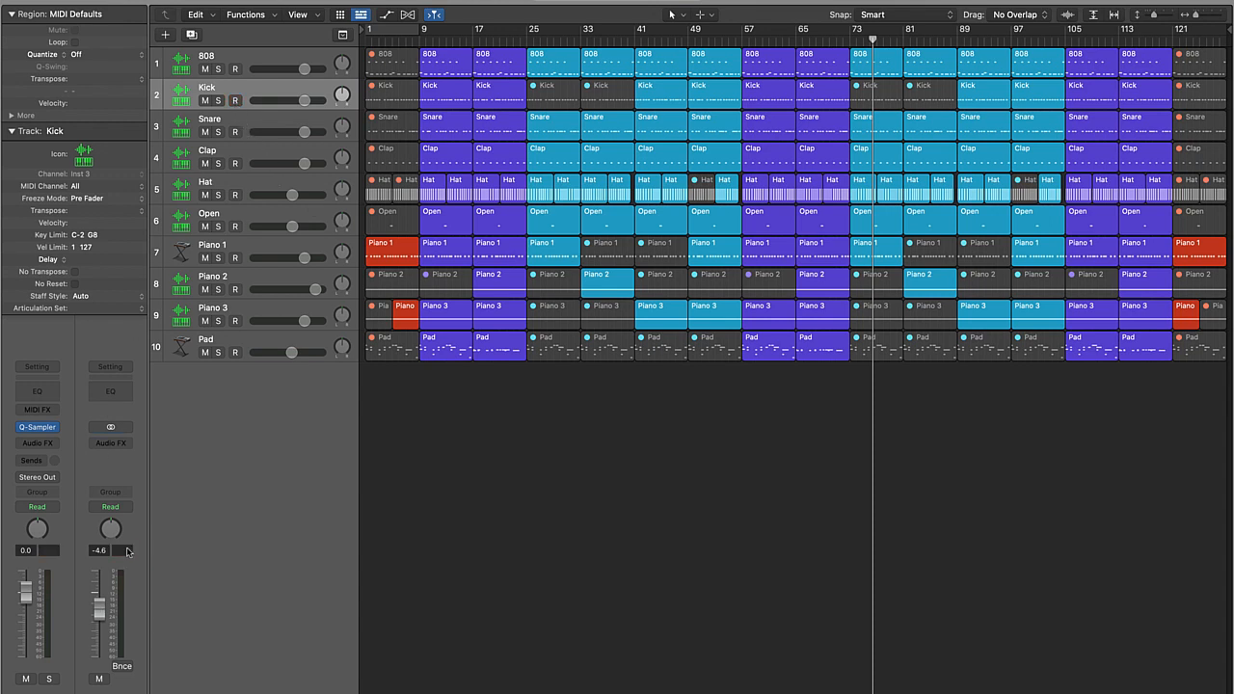